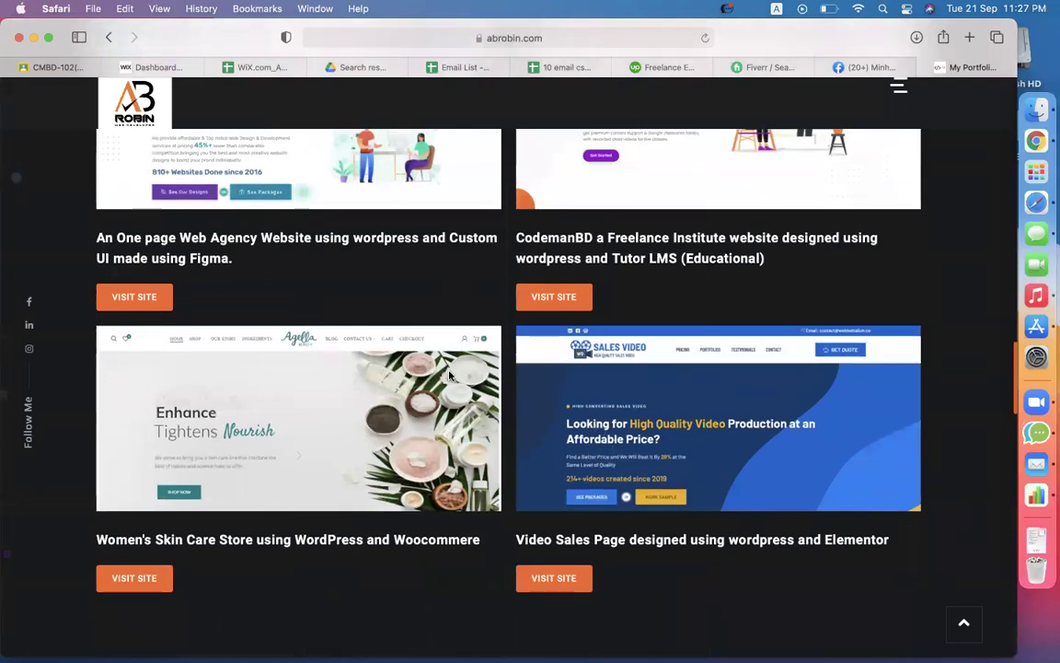
Step: Switch to the Wix dashboard, return to My Site 1's main overview and open the site in the editor
click(147, 67)
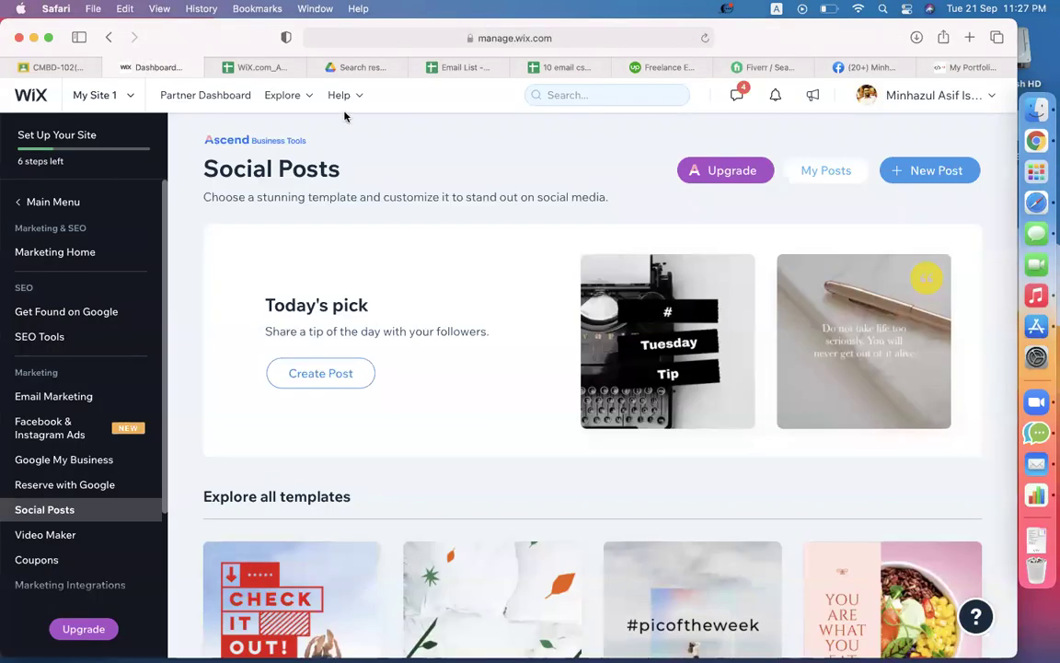
click(248, 68)
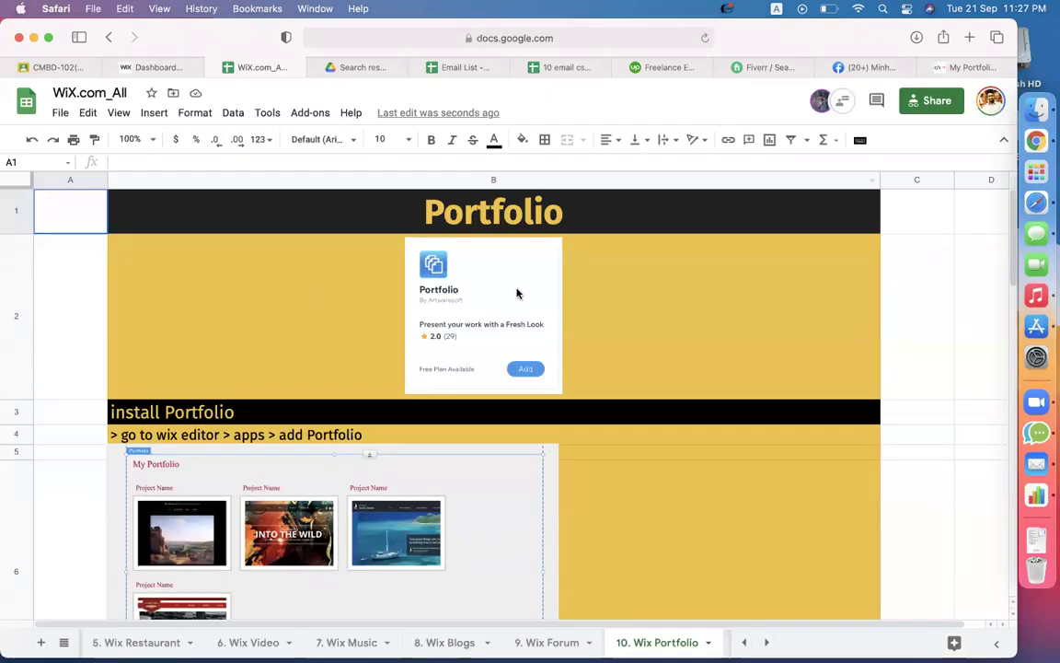
click(176, 71)
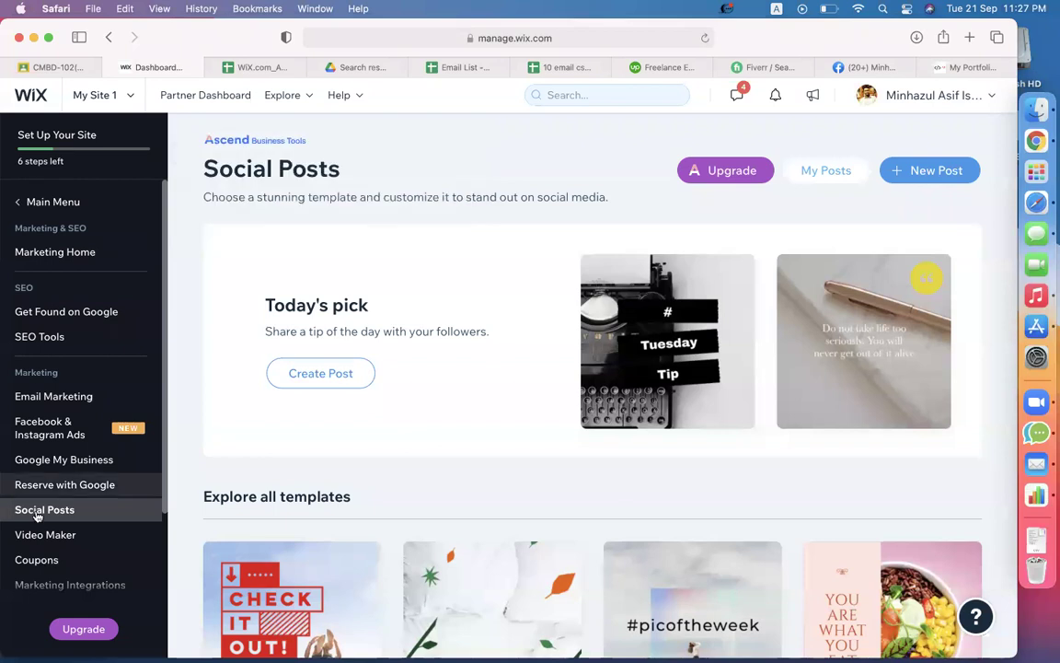
click(17, 201)
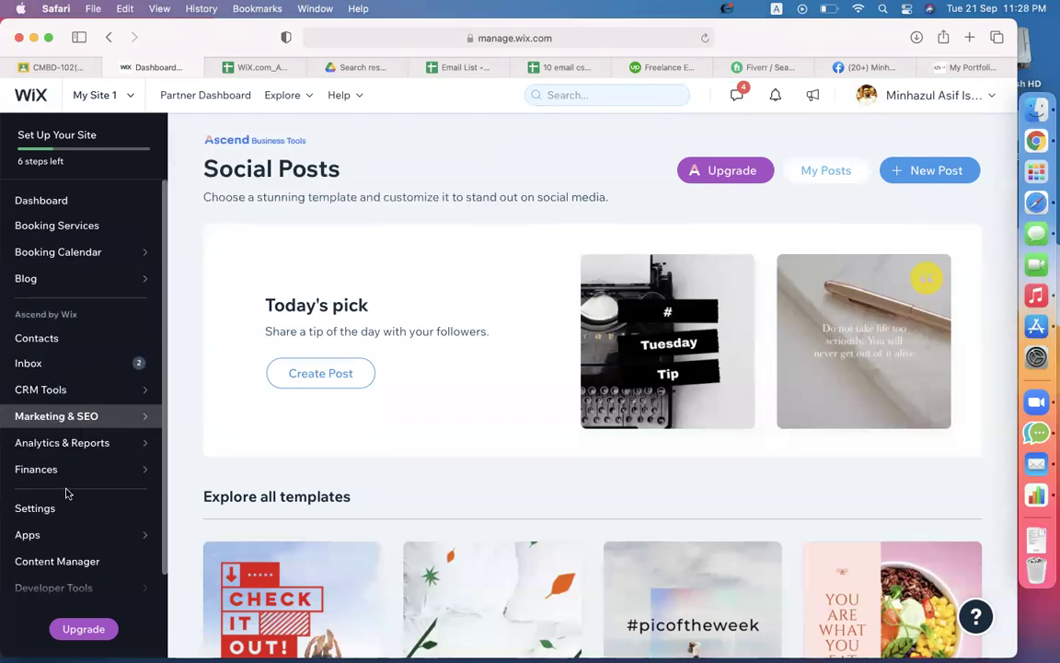
click(51, 207)
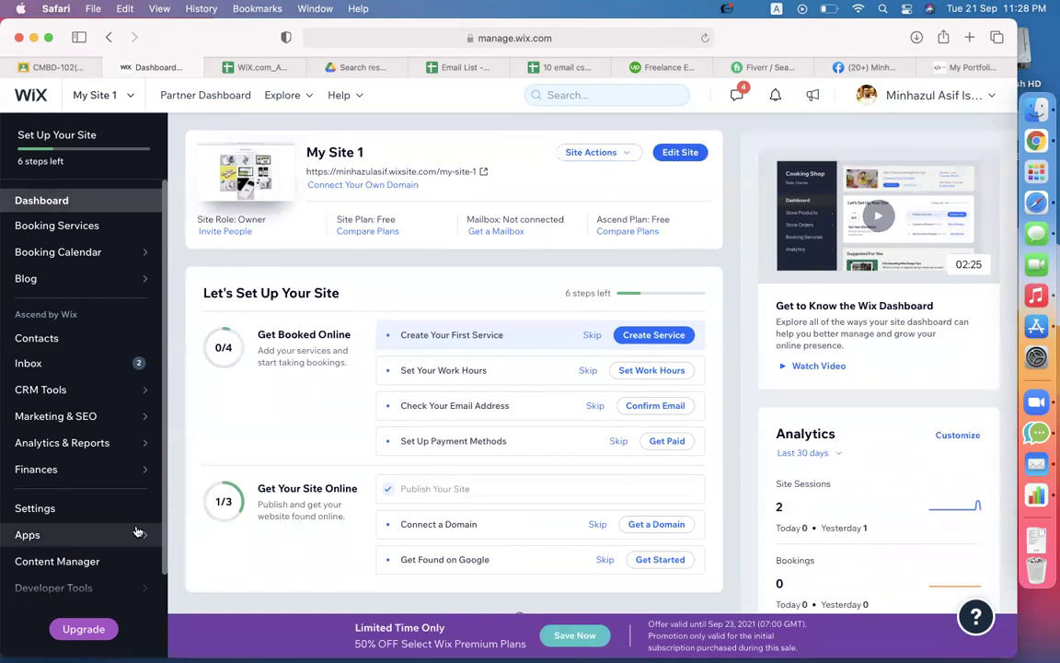
mouse_move(125, 547)
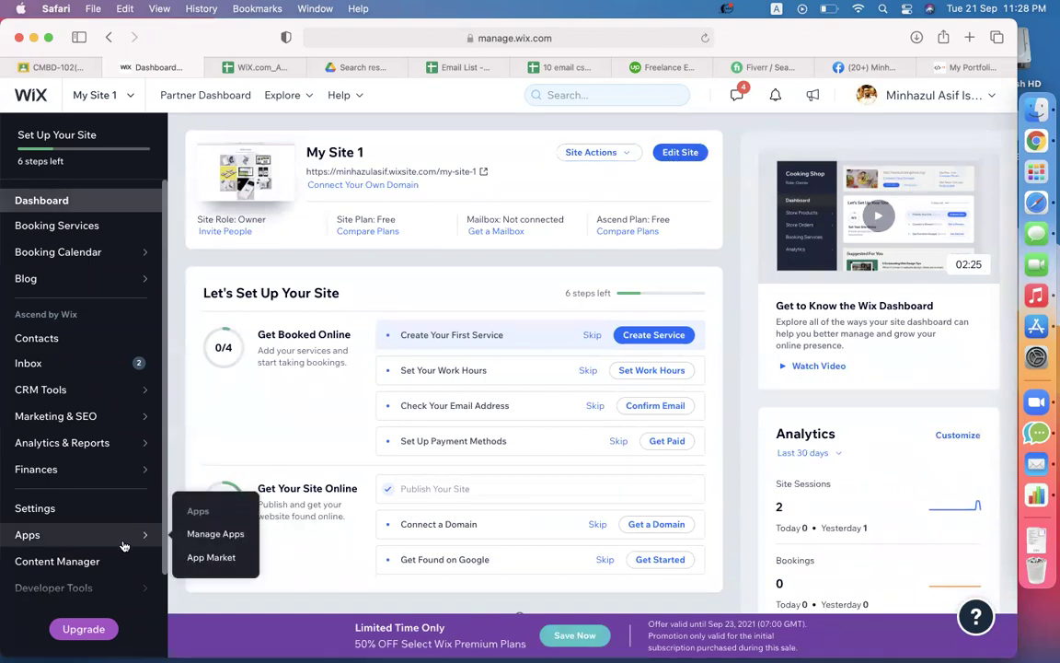
click(682, 152)
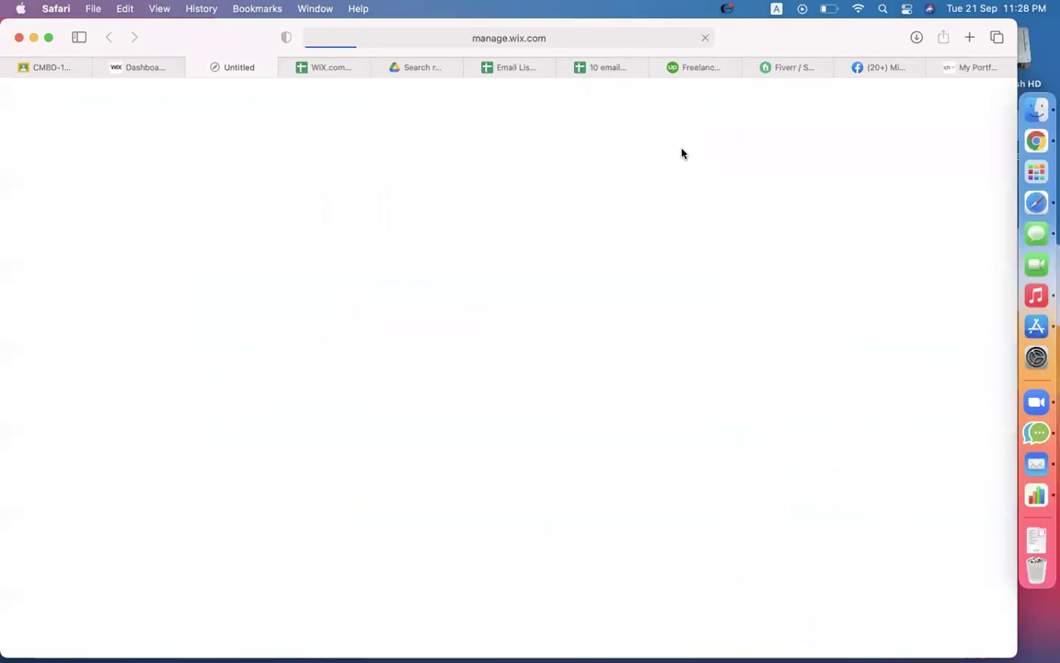
Step: Review the install Portfolio instructions in the WiX.com_All spreadsheet, then return to the Wix editor
click(329, 70)
scroll(546, 348, down, 3)
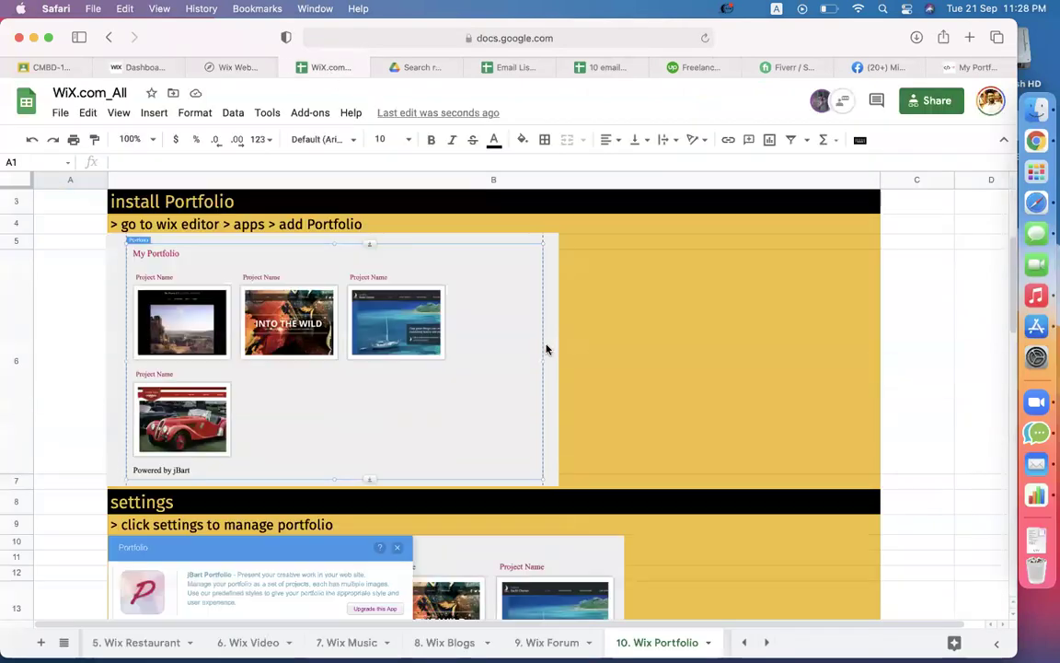
click(250, 243)
click(241, 74)
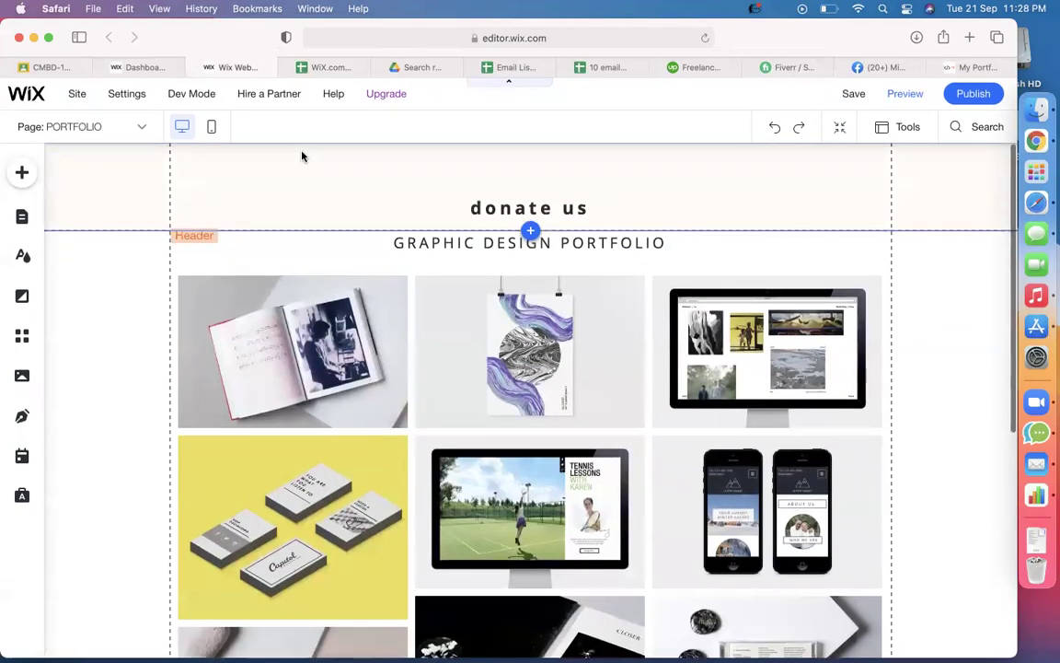
Step: Look through the site's page list and open the ABOUT page
click(115, 134)
scroll(104, 220, up, 3)
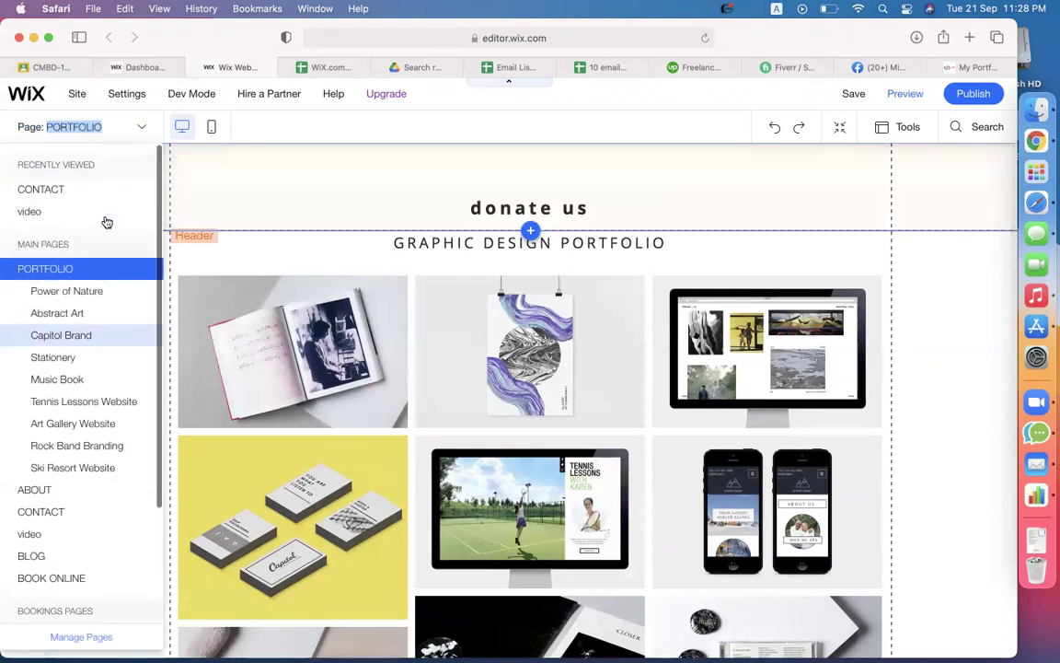
scroll(96, 391, down, 5)
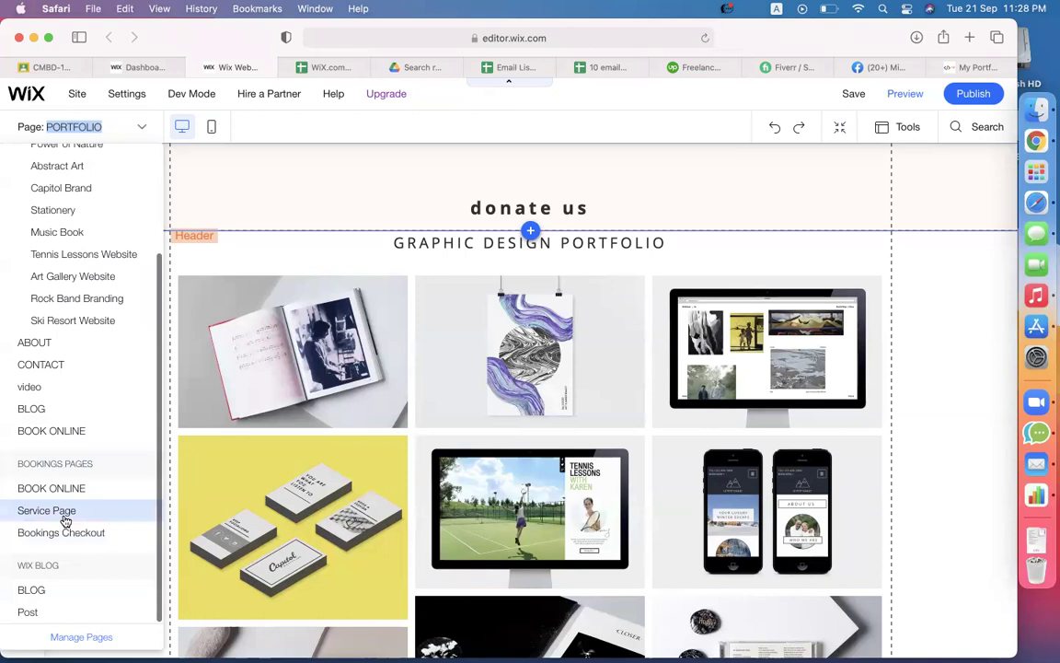
scroll(59, 464, up, 3)
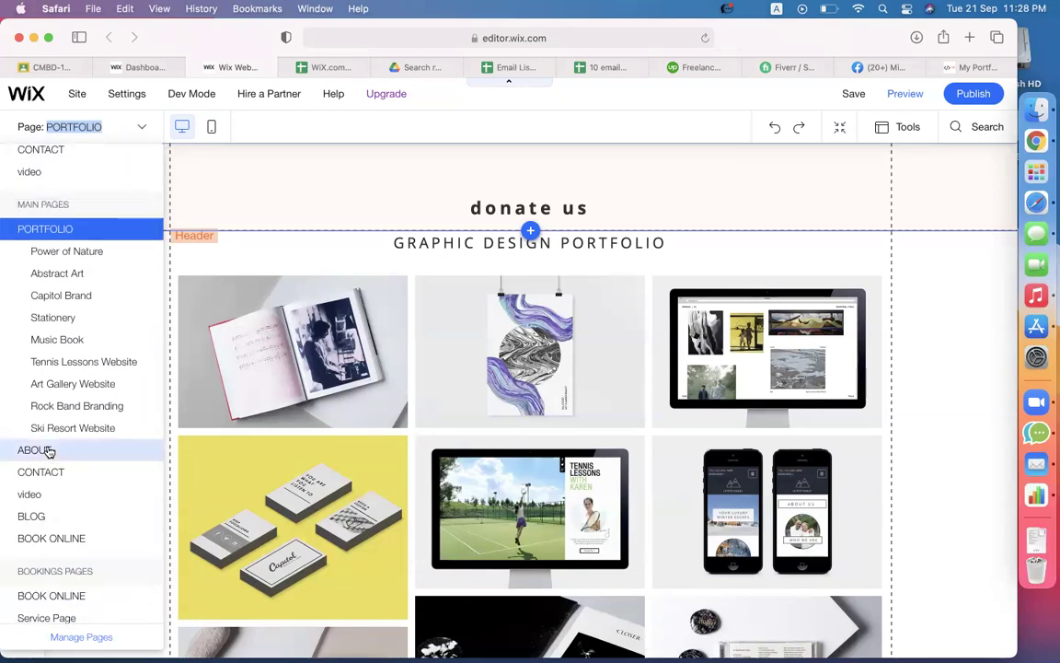
click(49, 451)
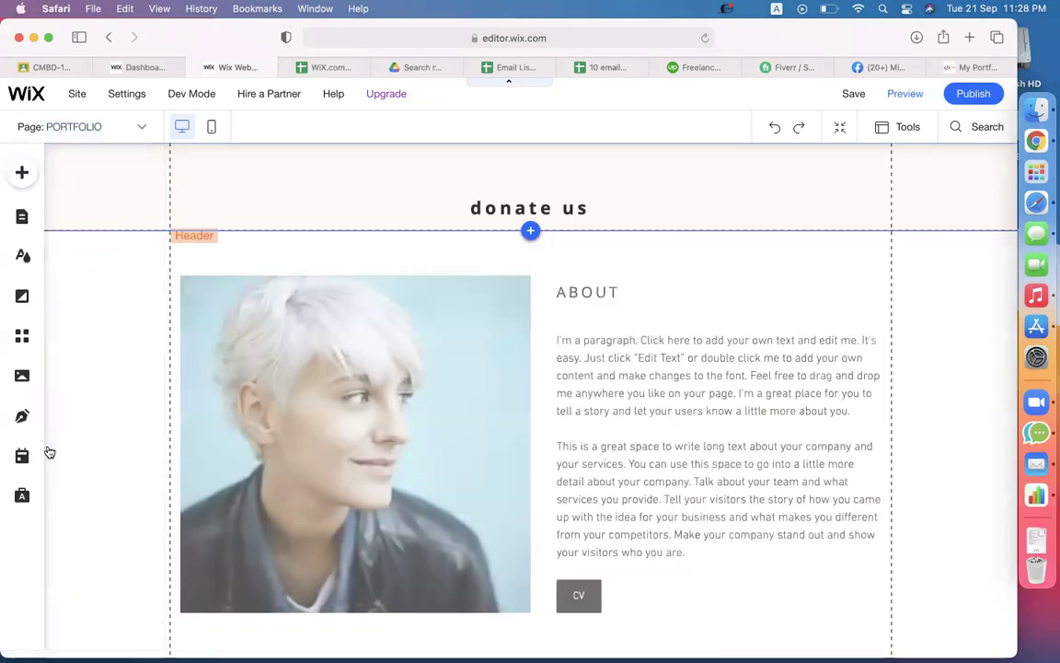
Step: Examine the ABOUT page's portrait image, text block and footer
scroll(697, 386, down, 3)
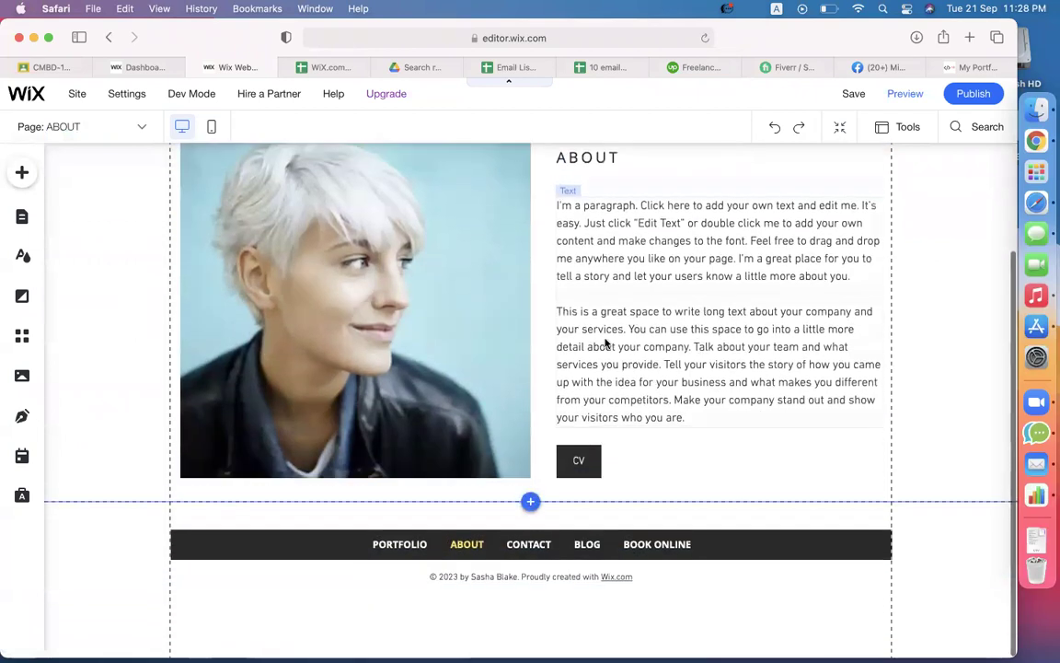
scroll(604, 345, up, 3)
scroll(605, 342, down, 3)
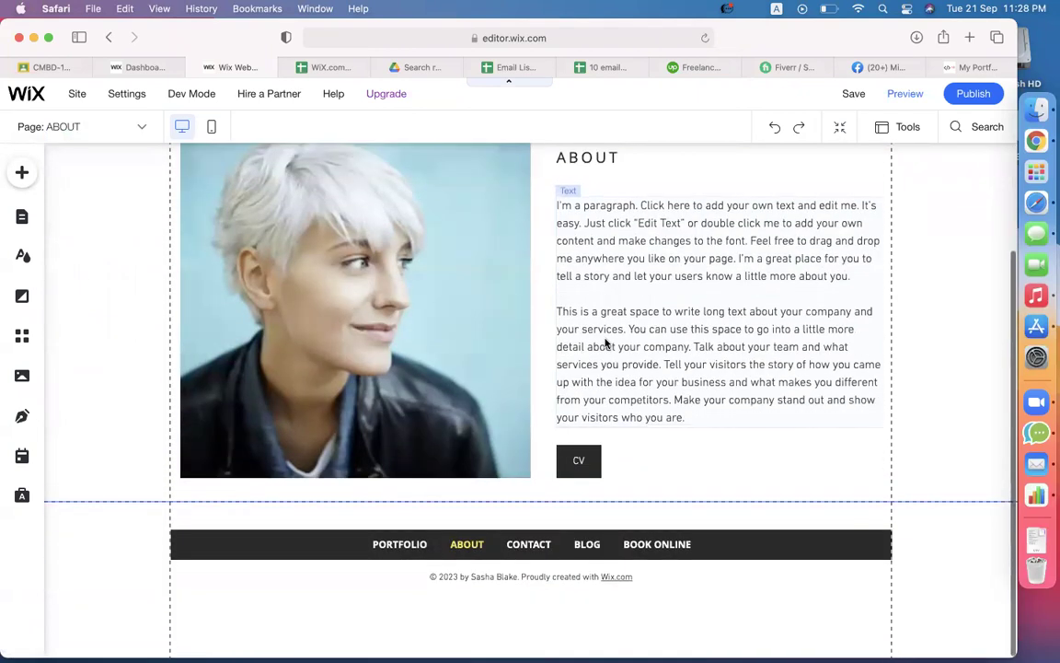
click(380, 295)
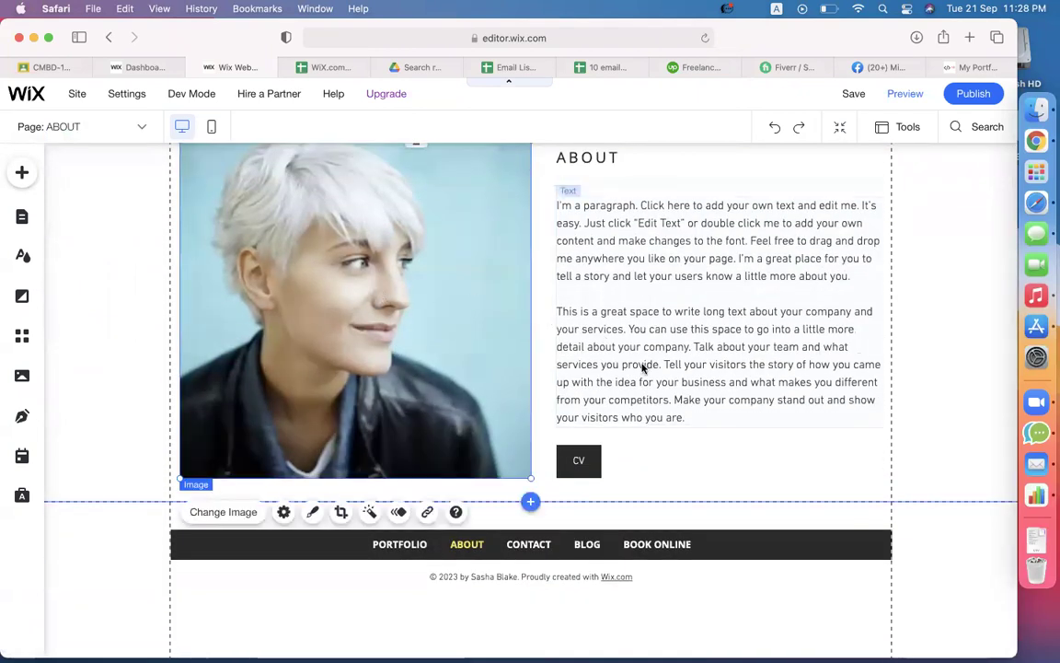
click(976, 402)
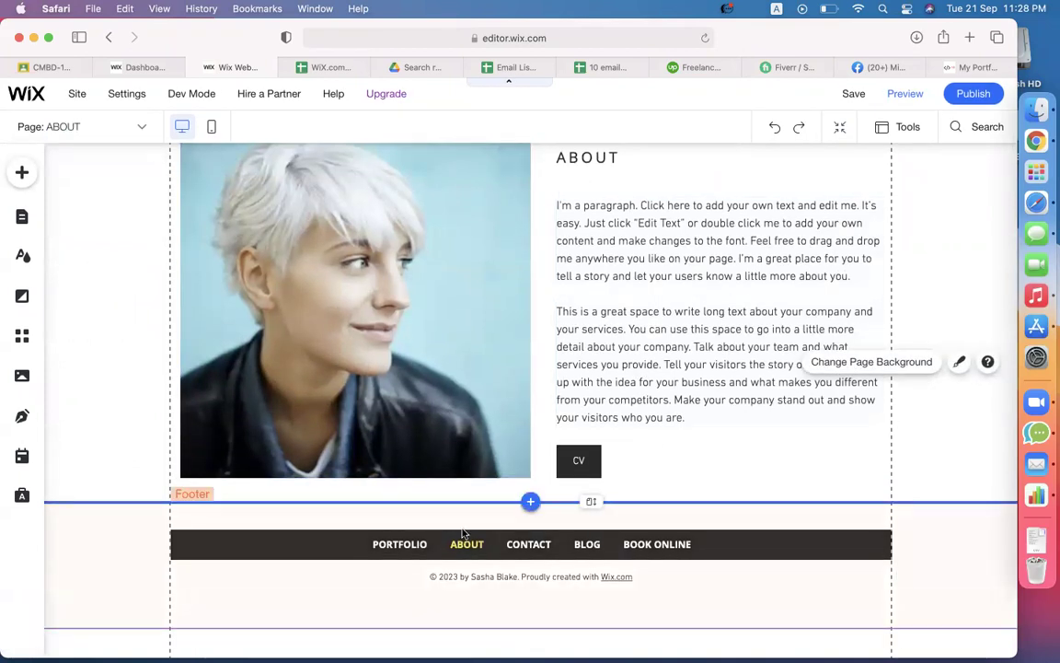
Step: Search the Wix App Market for "portfolio" and look through the resulting apps
click(21, 337)
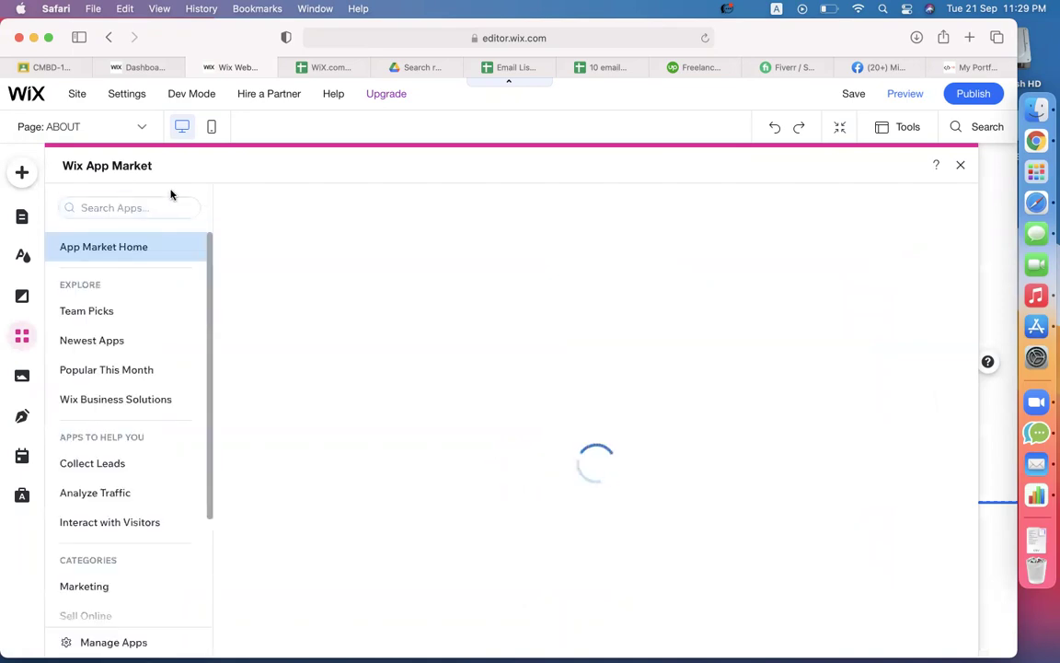
click(159, 207)
text(portfolio)
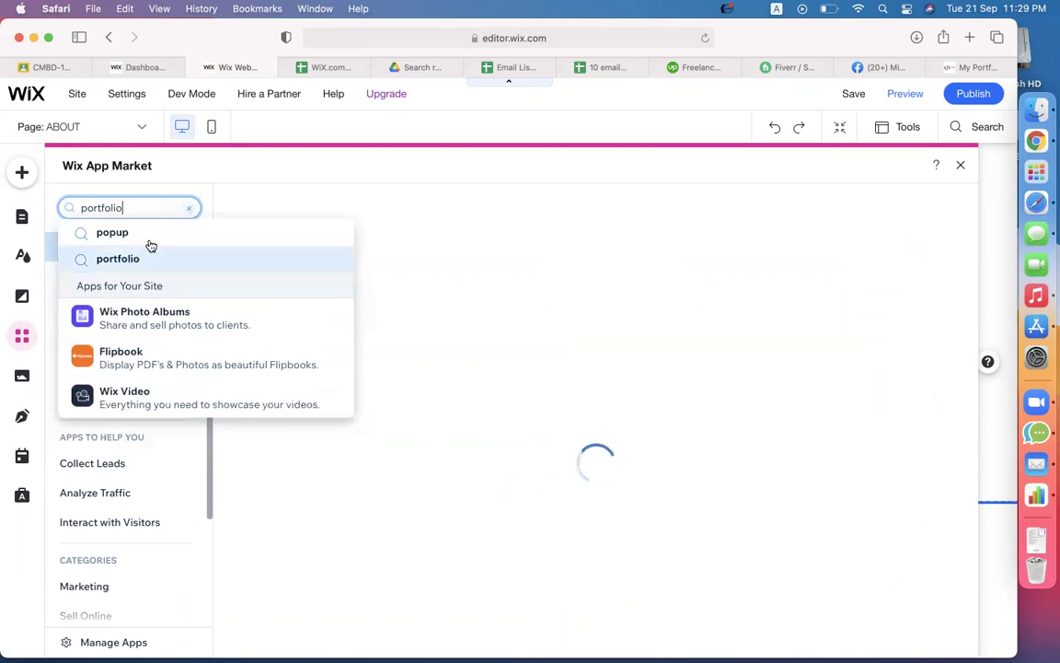
click(151, 257)
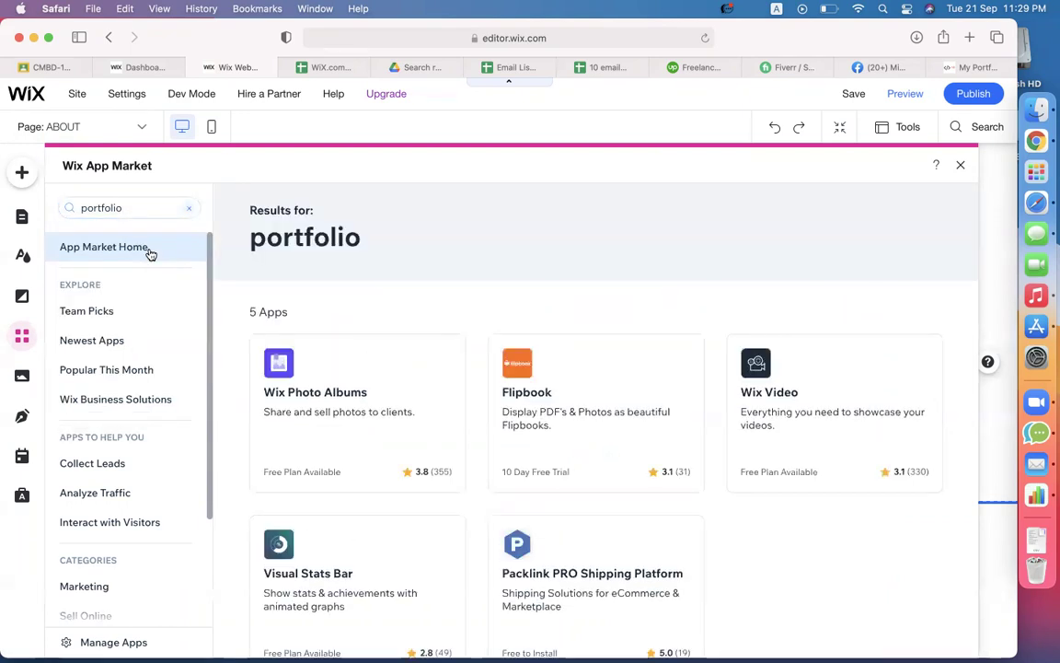
scroll(672, 417, down, 3)
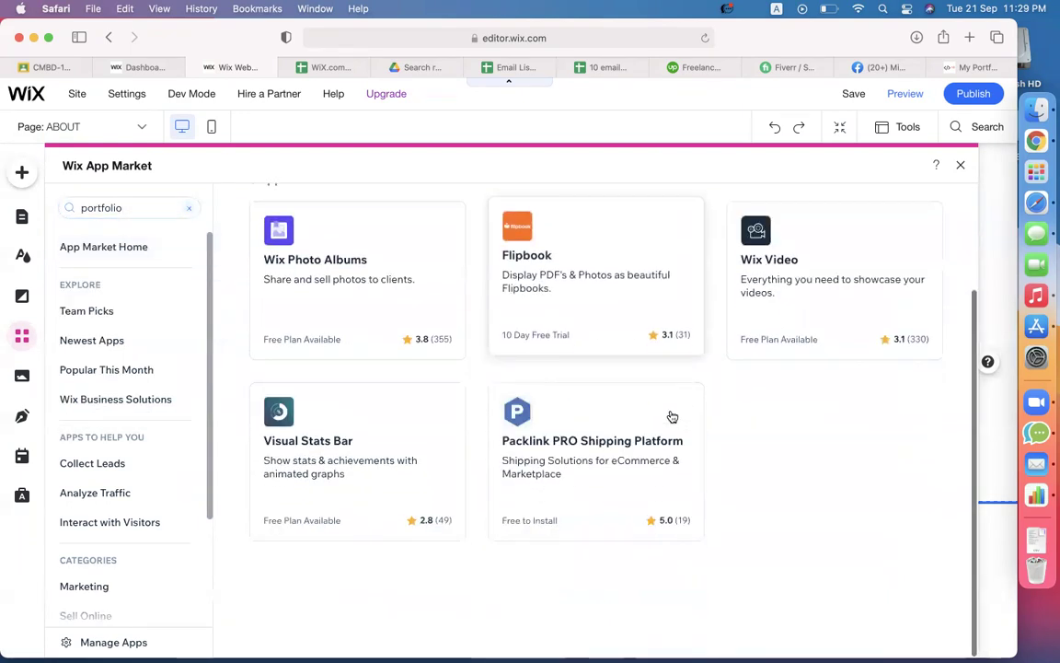
scroll(670, 417, up, 3)
scroll(671, 417, down, 4)
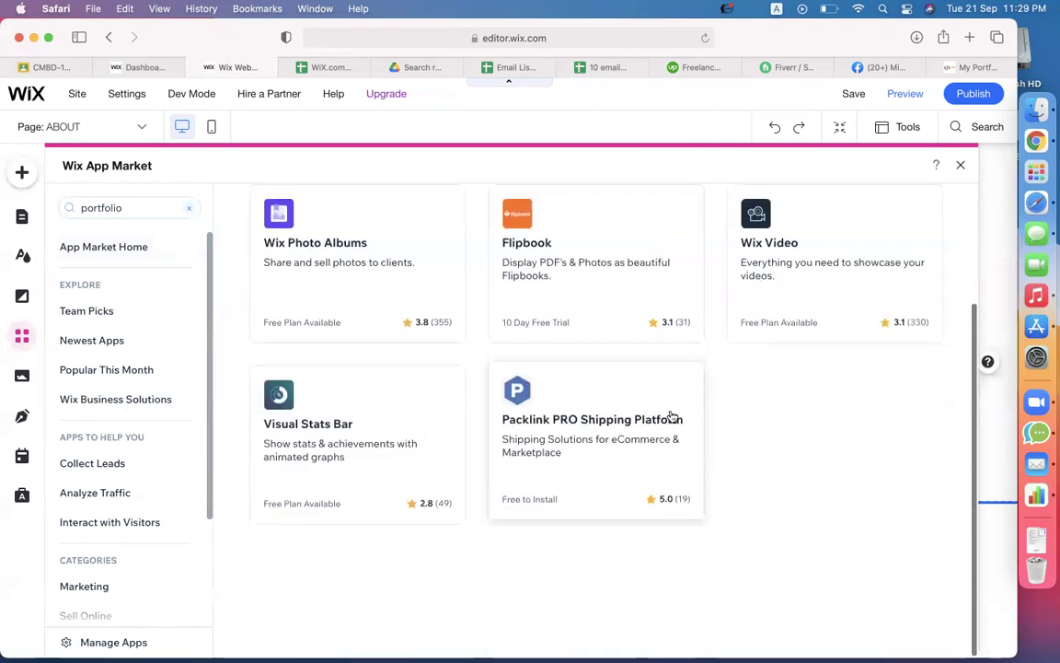
Step: Compare the Portfolio app shown in the WiX.com_All spreadsheet with the search results, and close the App Market
click(311, 68)
scroll(668, 310, up, 5)
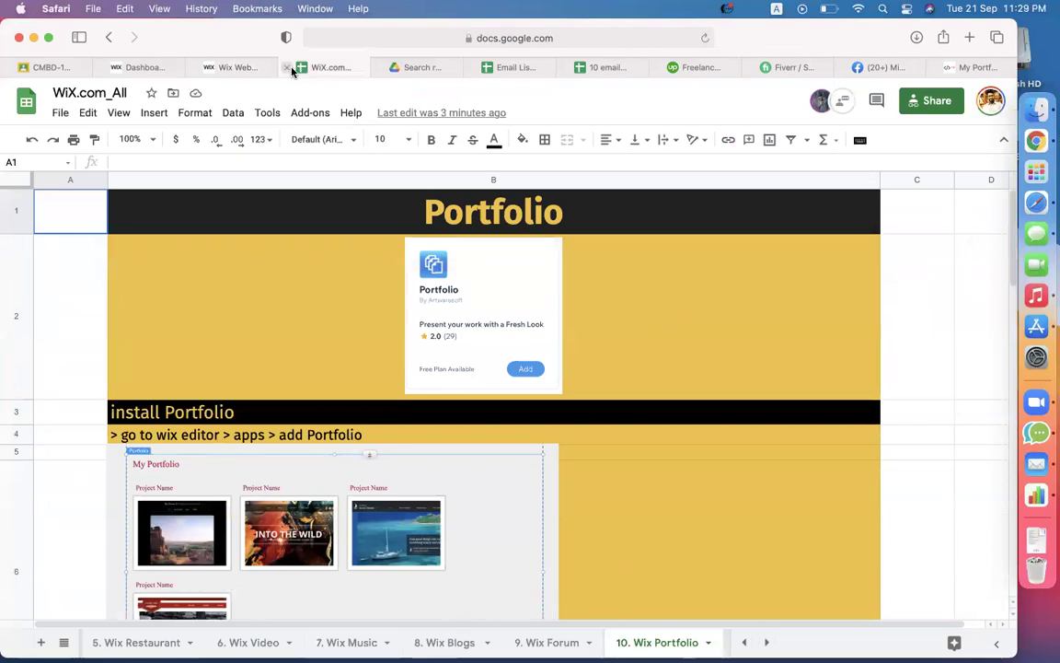
click(237, 68)
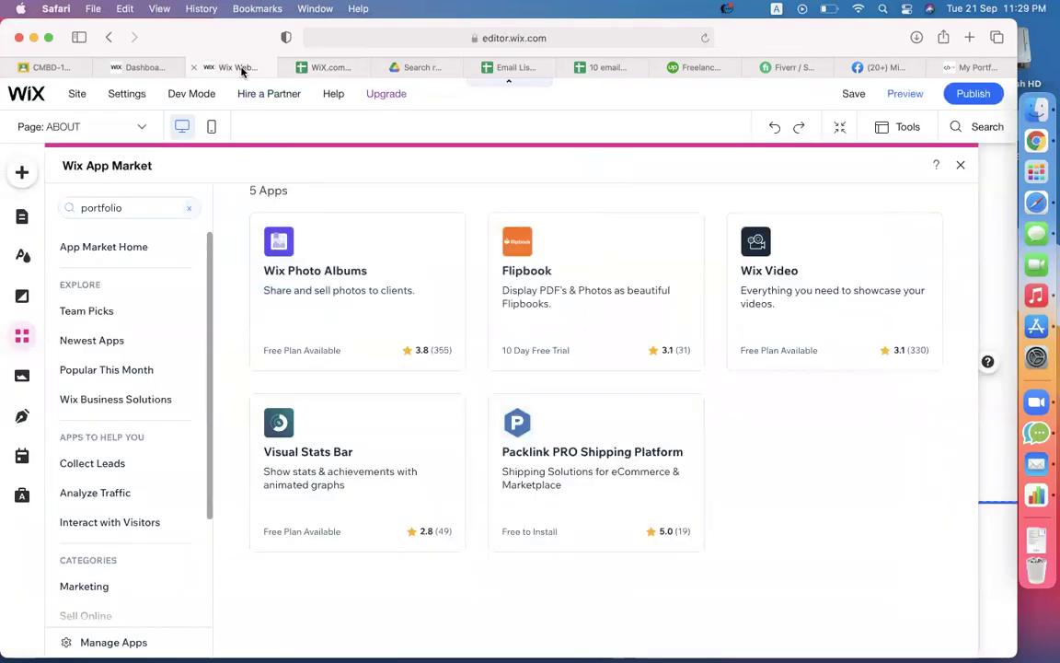
click(126, 206)
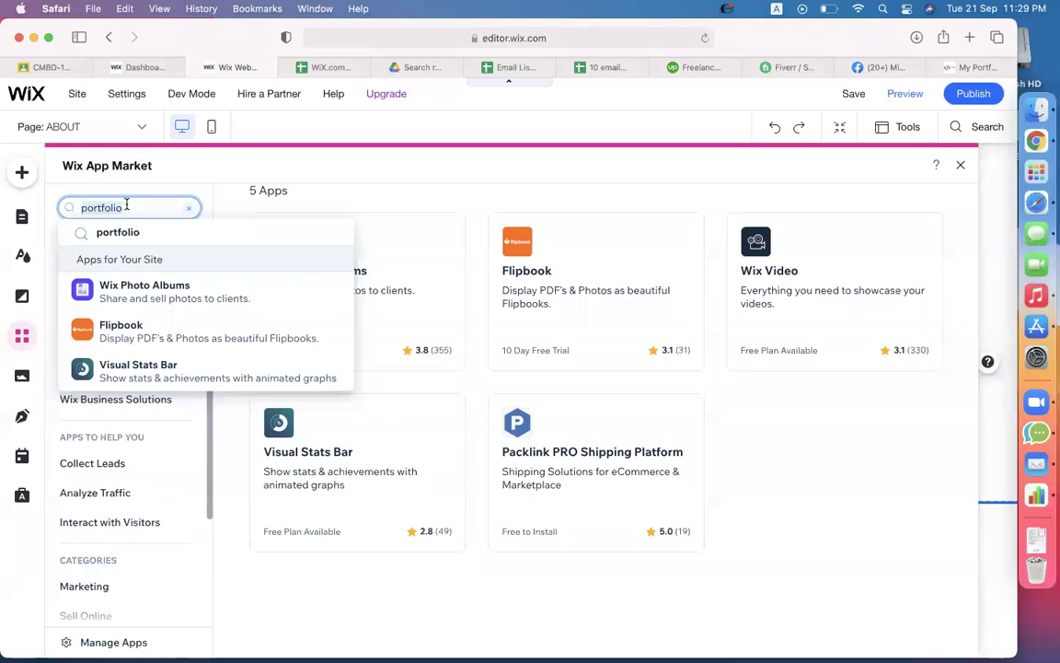
click(959, 166)
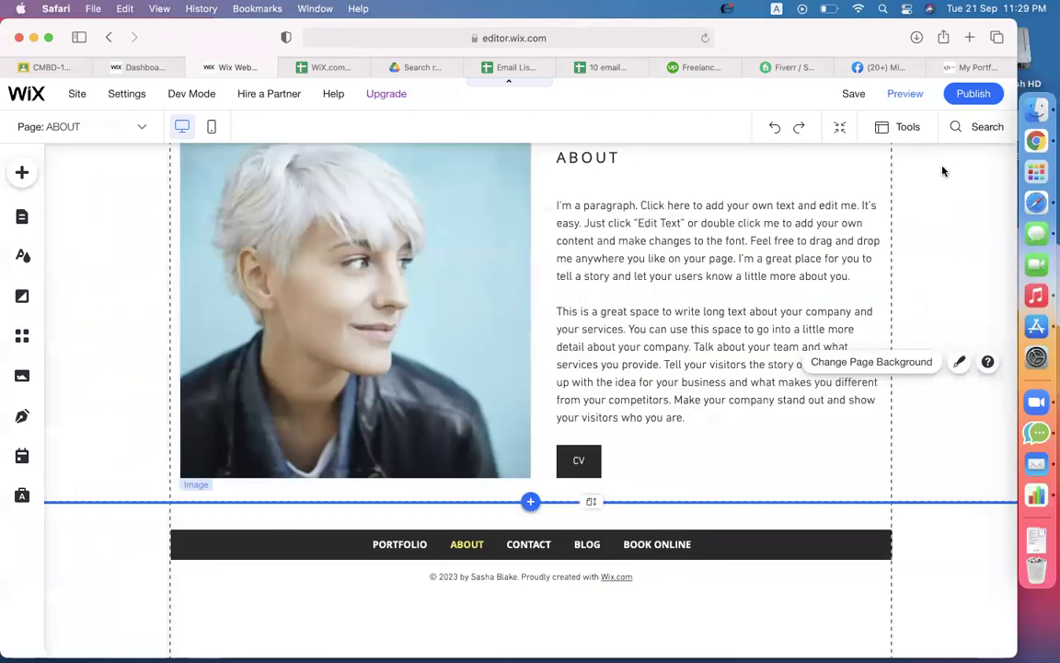
Step: Look through the site's page list and open the PORTFOLIO page
click(76, 127)
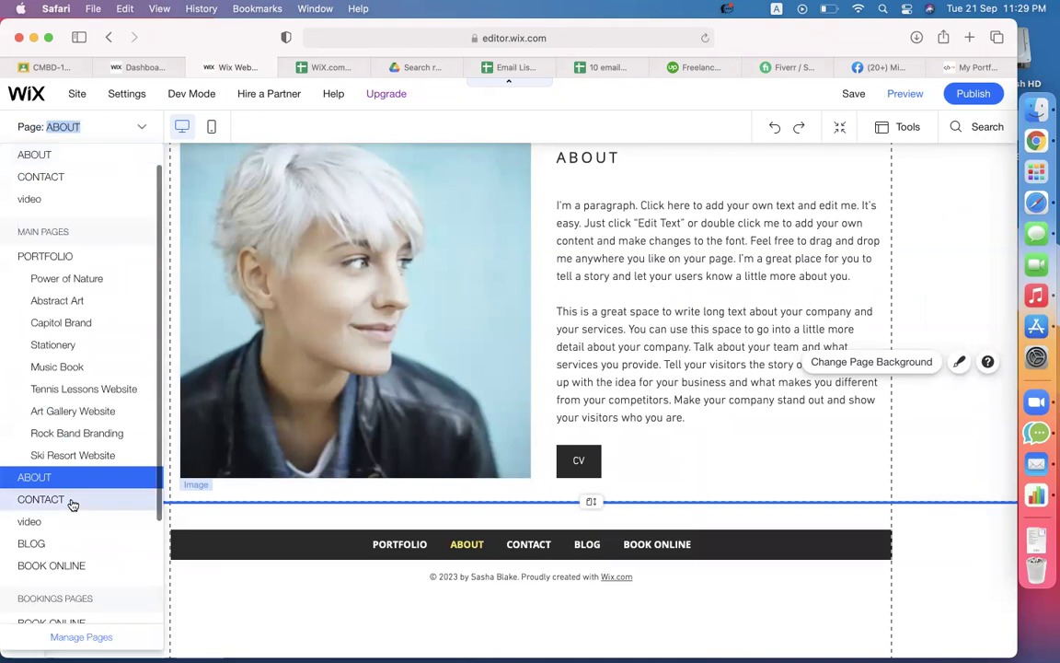
scroll(73, 509, down, 3)
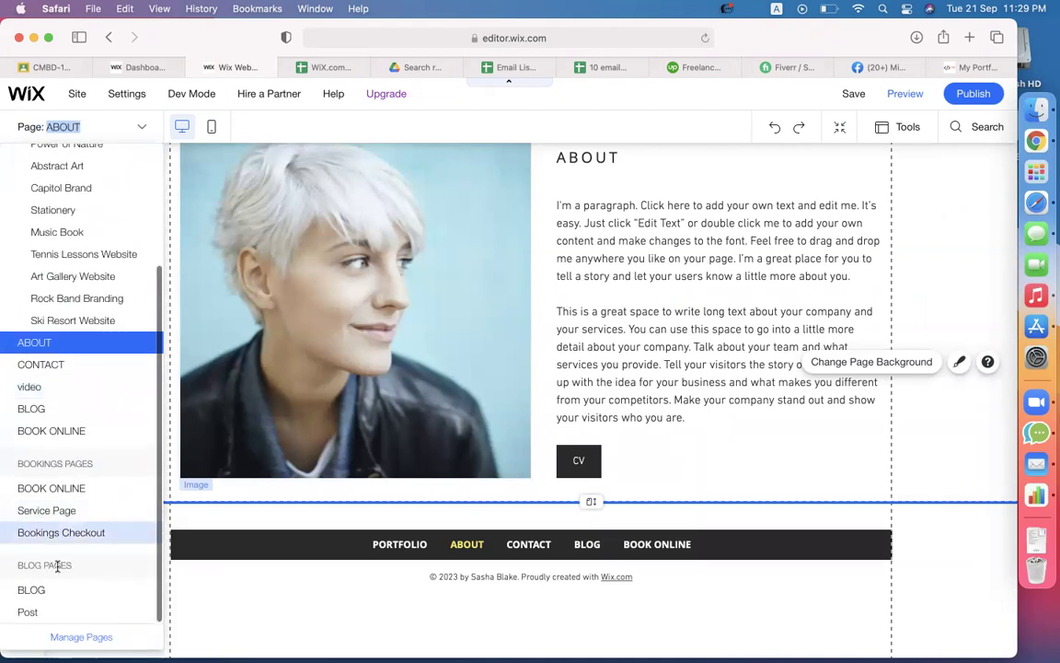
scroll(70, 422, up, 3)
click(33, 283)
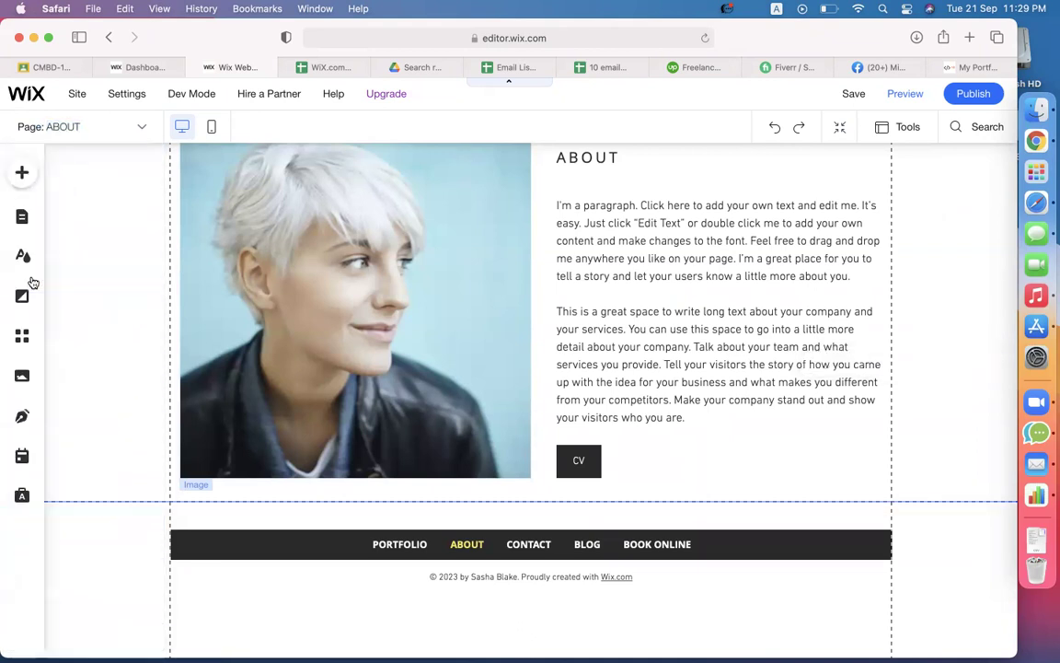
scroll(951, 259, down, 2)
scroll(949, 256, up, 2)
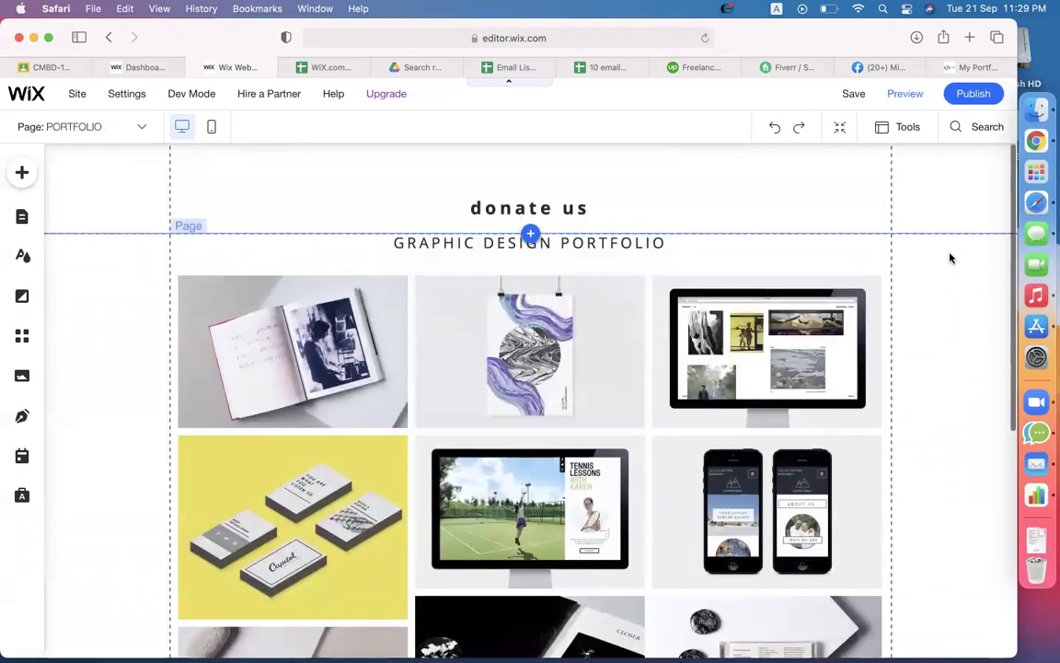
Step: Close the My Site 1 editor, switch the dashboard to the Web Design site and open that site's home page for editing
click(147, 67)
click(194, 67)
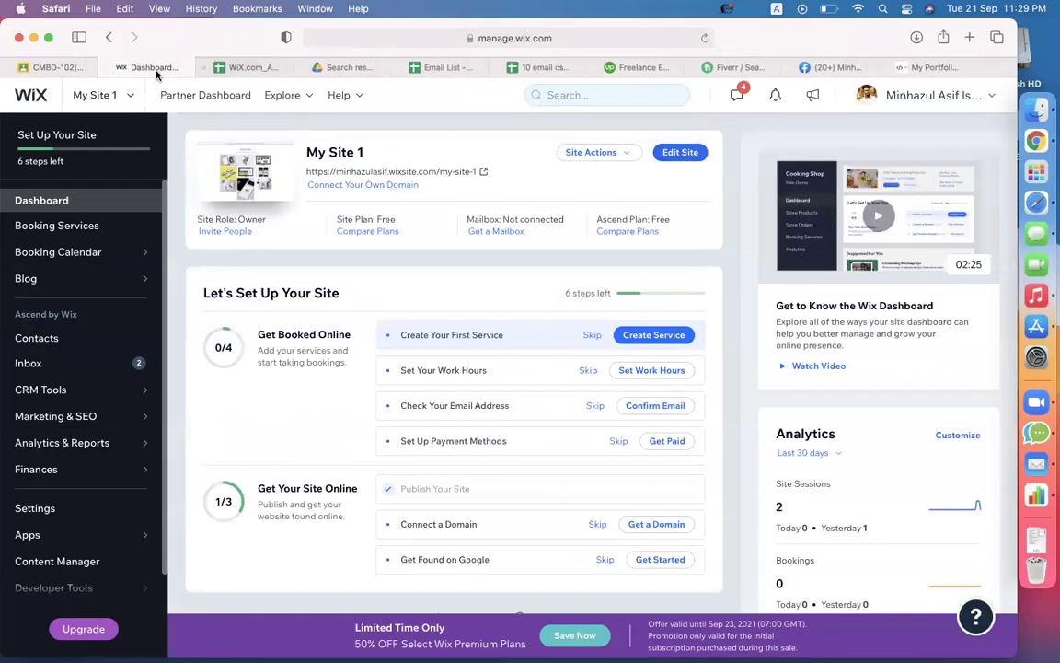
click(112, 96)
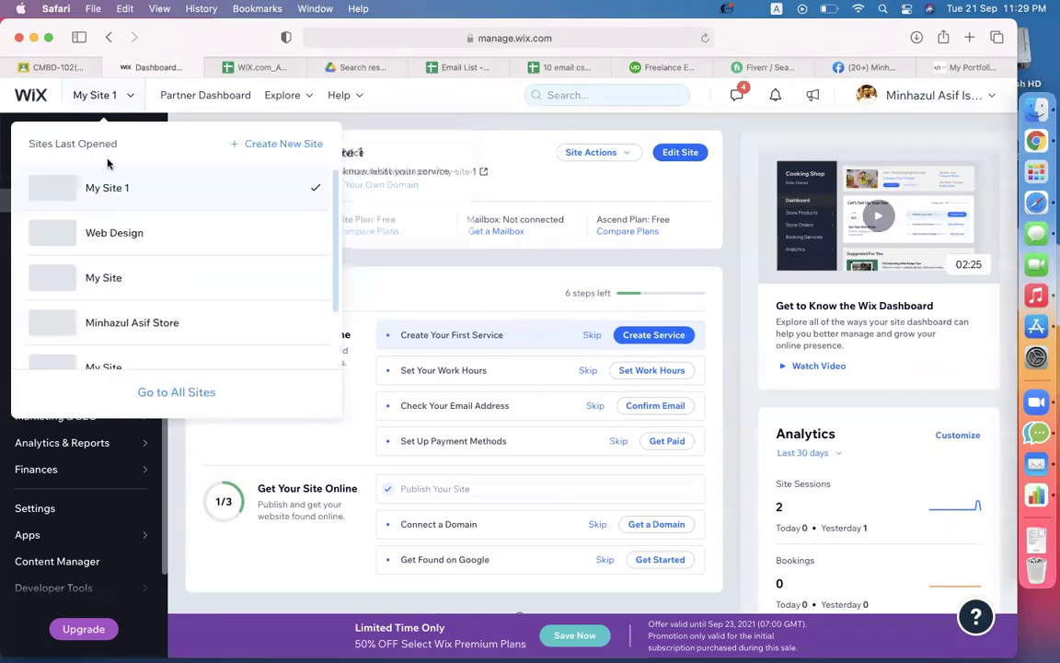
click(126, 235)
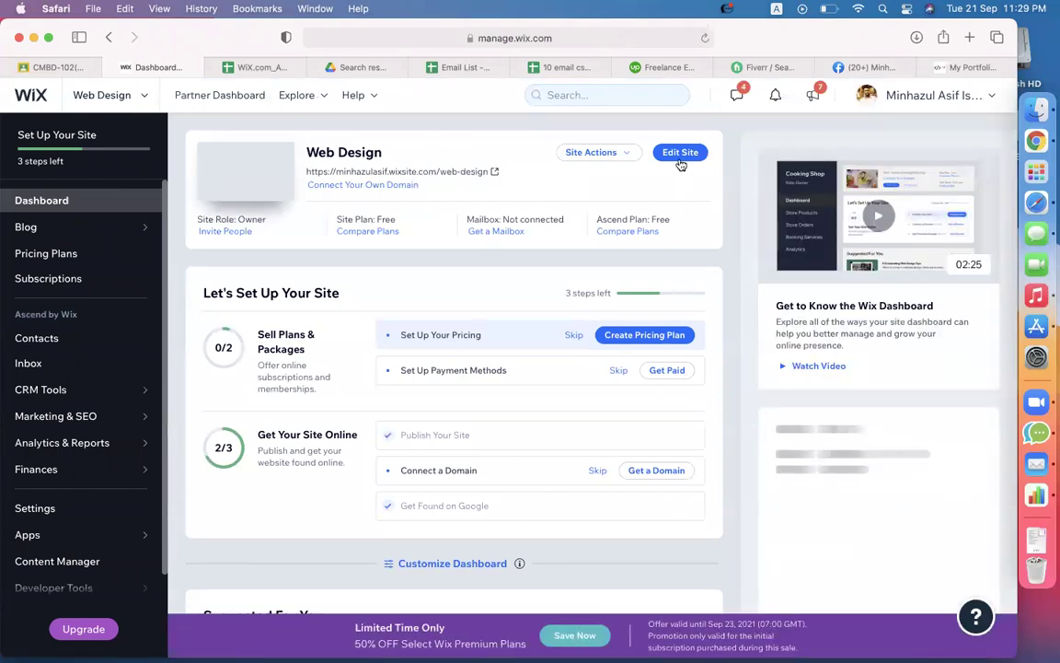
click(678, 158)
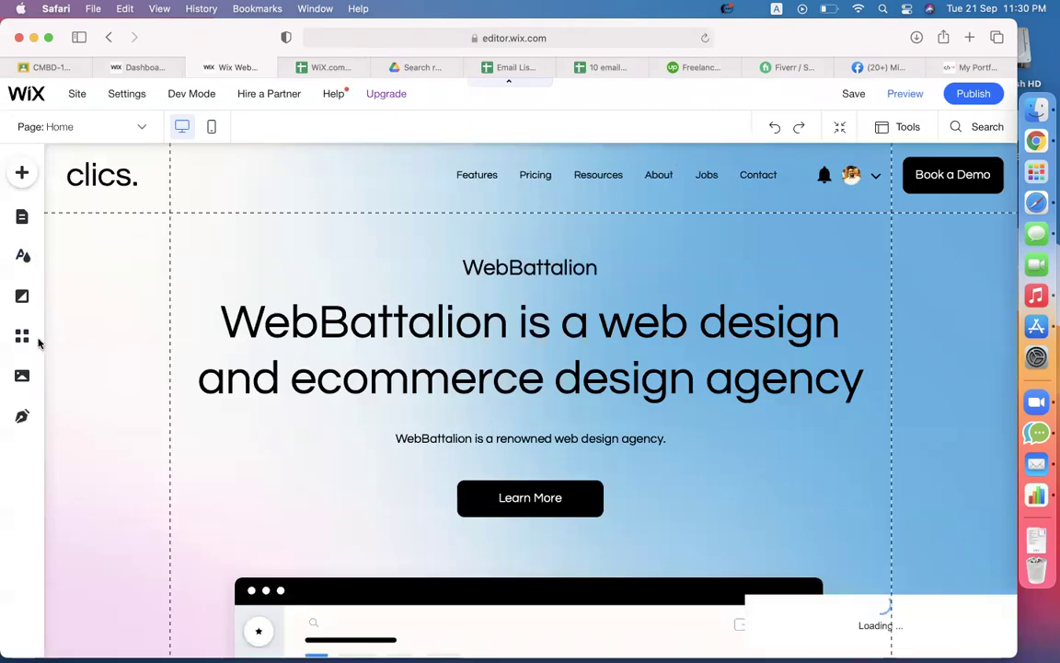
scroll(402, 416, down, 10)
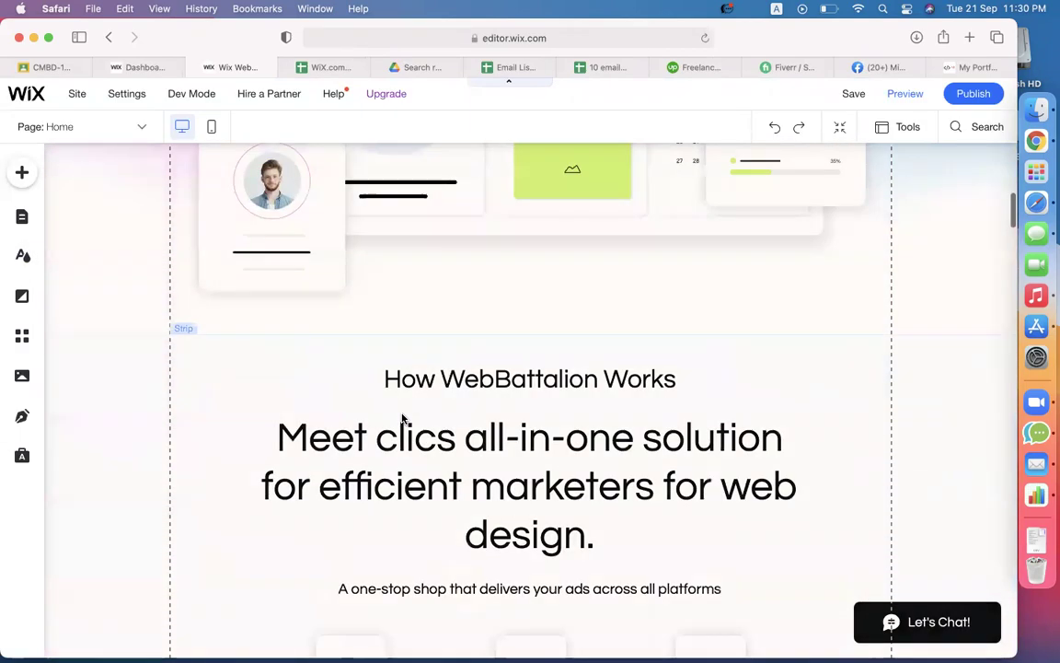
Step: Look over the home page sections and delete the newsletter subscription strip below the testimonials
scroll(402, 419, up, 3)
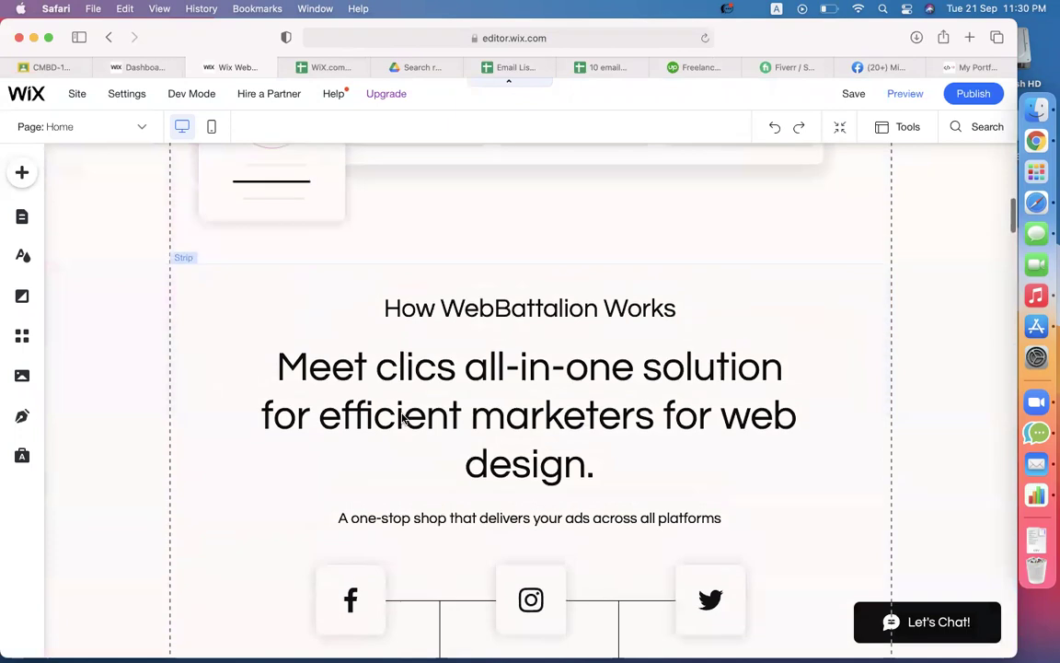
click(412, 267)
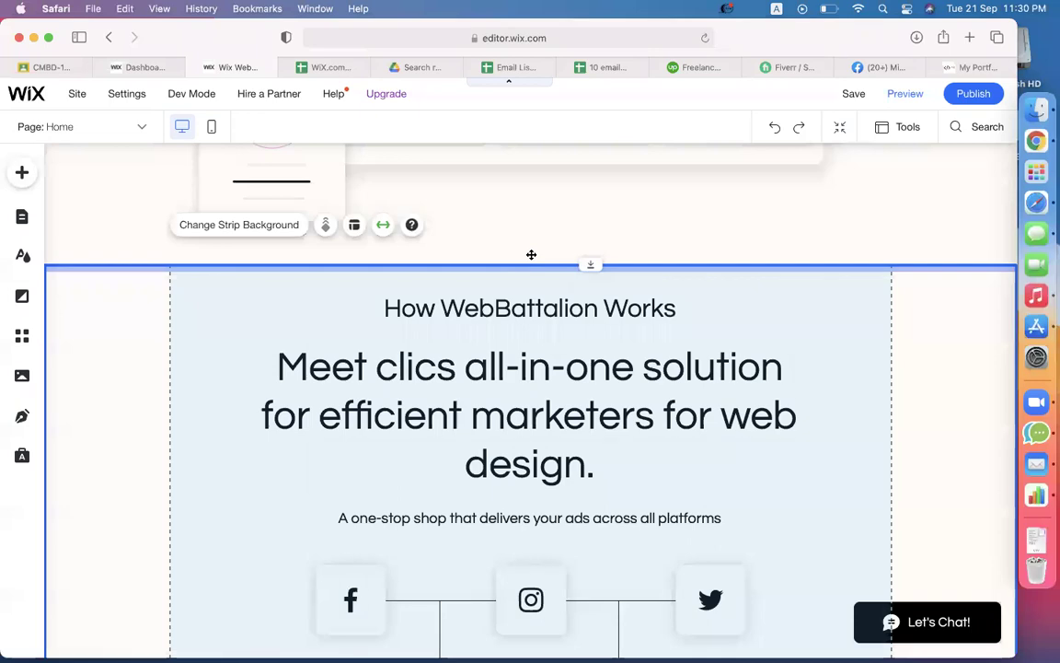
scroll(469, 396, down, 10)
scroll(469, 395, down, 20)
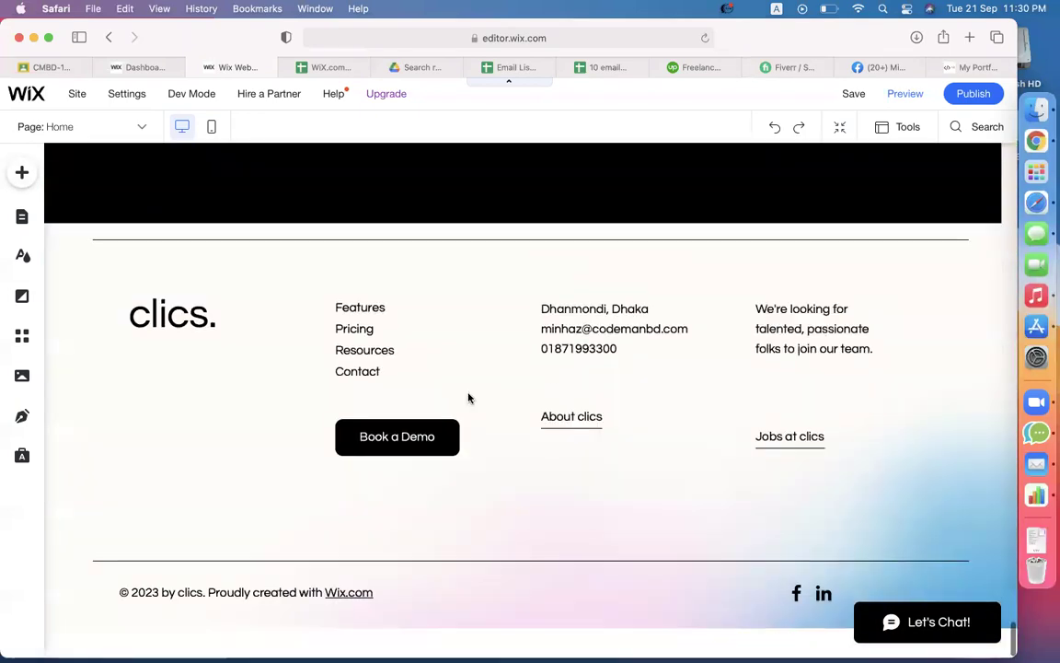
scroll(469, 398, up, 10)
scroll(469, 398, up, 3)
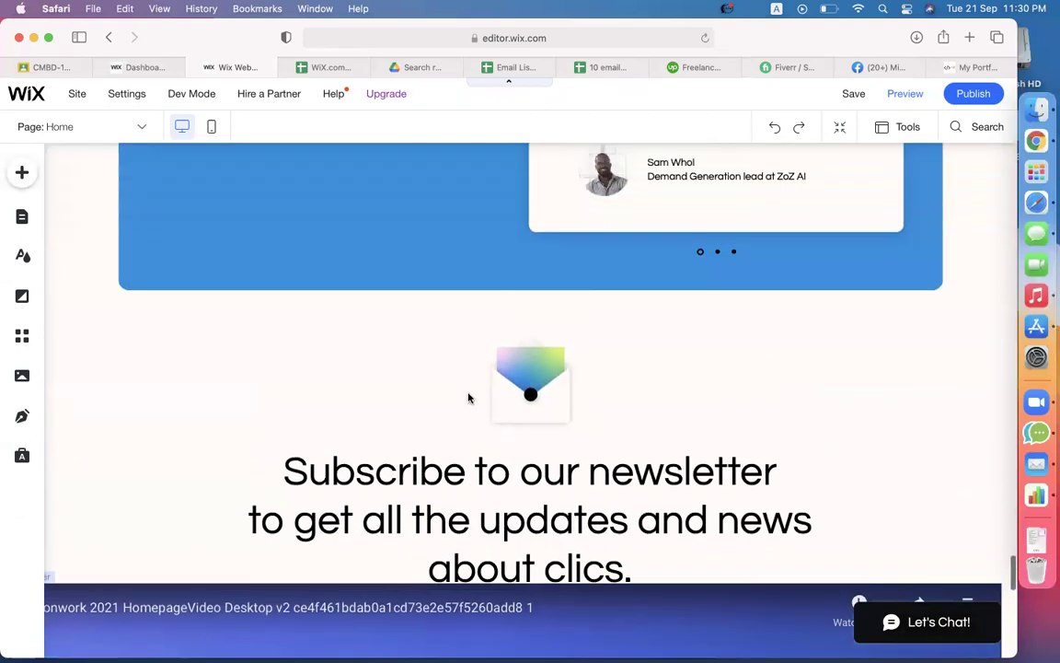
click(428, 318)
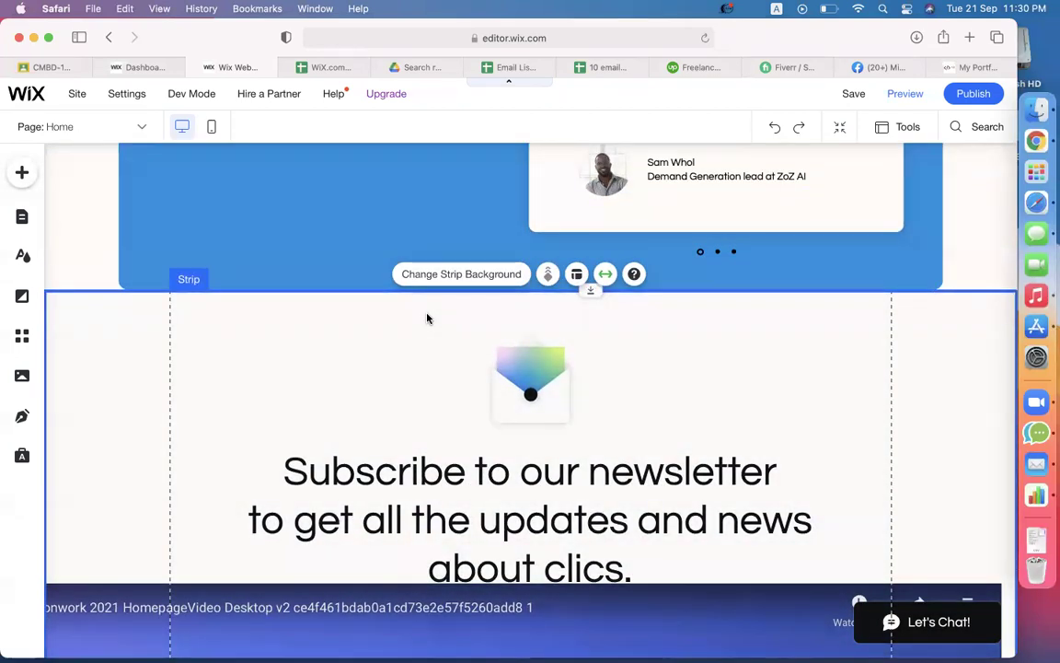
key(Delete)
Step: Delete the video player between the testimonials section and the footer
scroll(516, 388, down, 3)
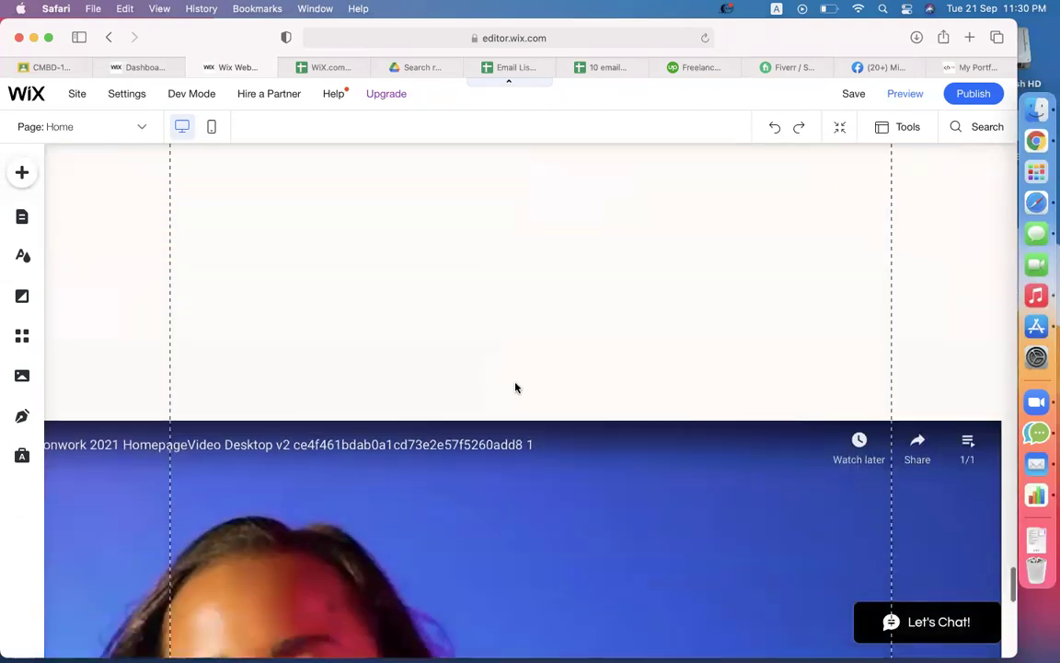
click(304, 469)
click(108, 472)
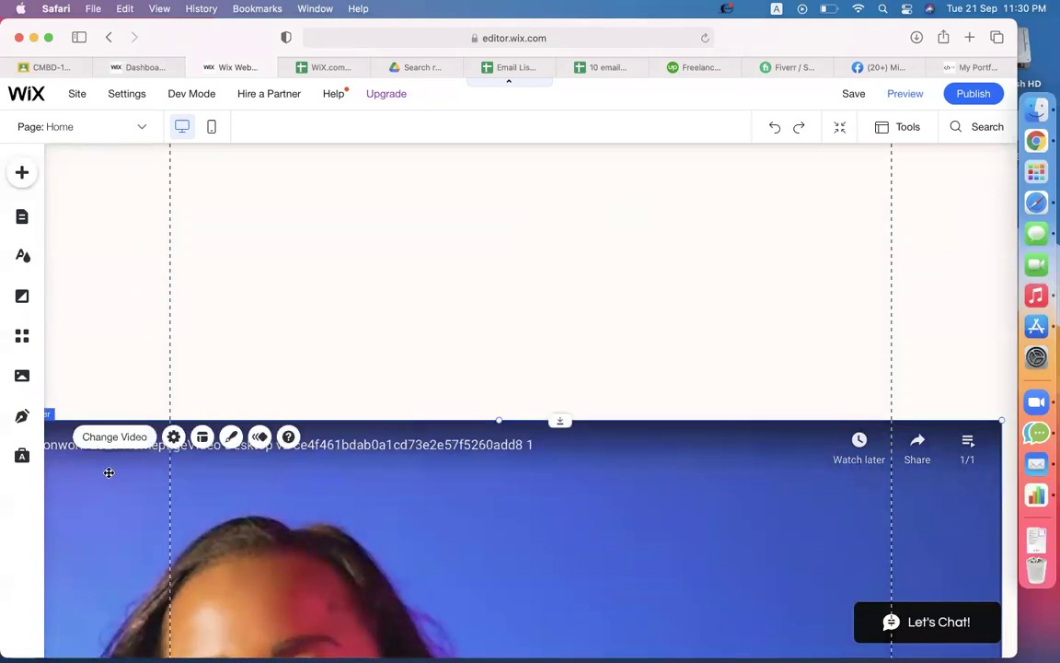
key(Delete)
scroll(518, 368, up, 2)
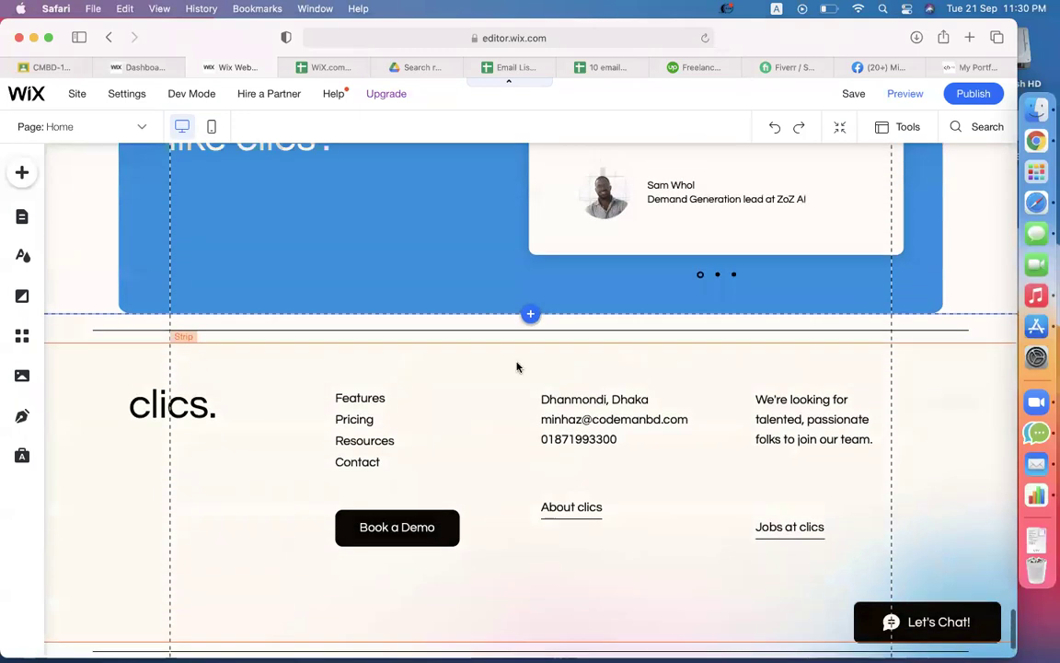
Step: Dismiss the strip choices without adding one, search the Wix App Market for "portfolio" and look through the resulting apps
click(531, 311)
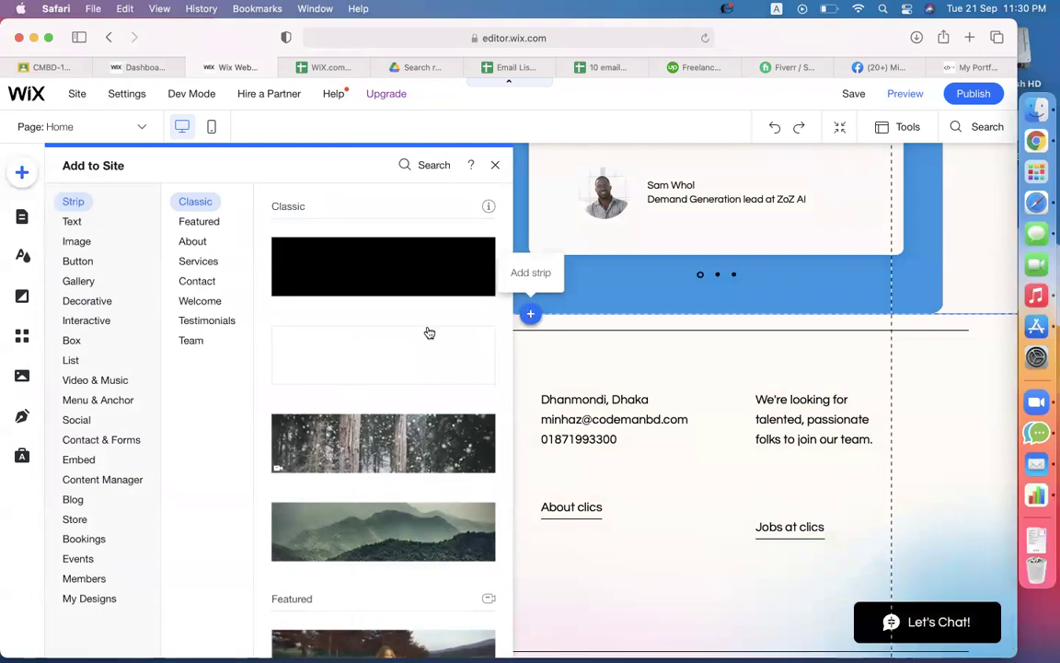
click(498, 163)
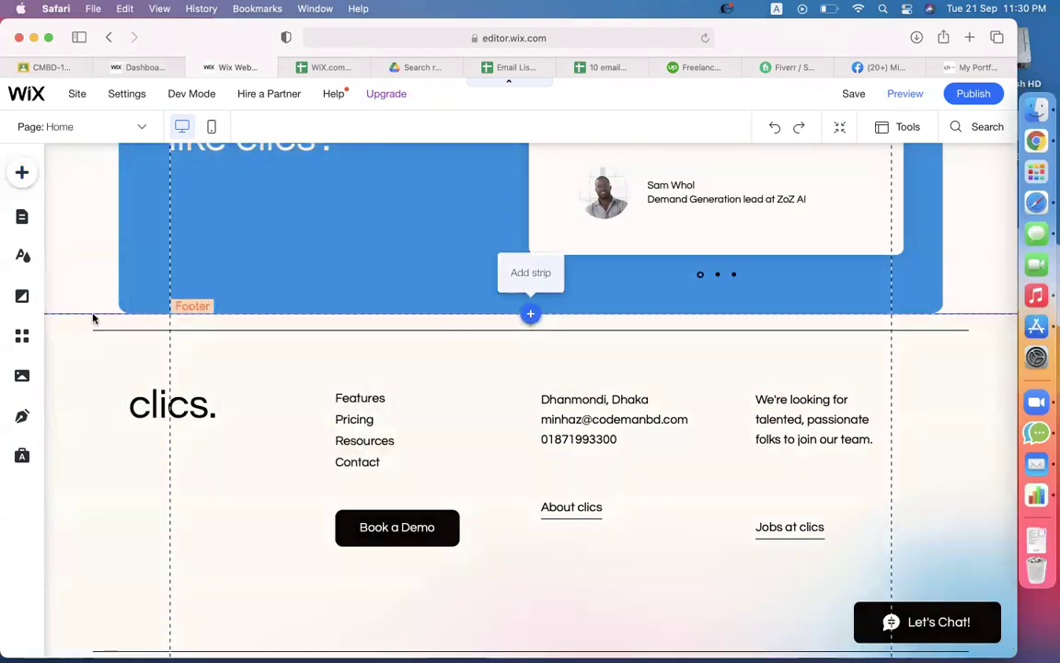
click(23, 342)
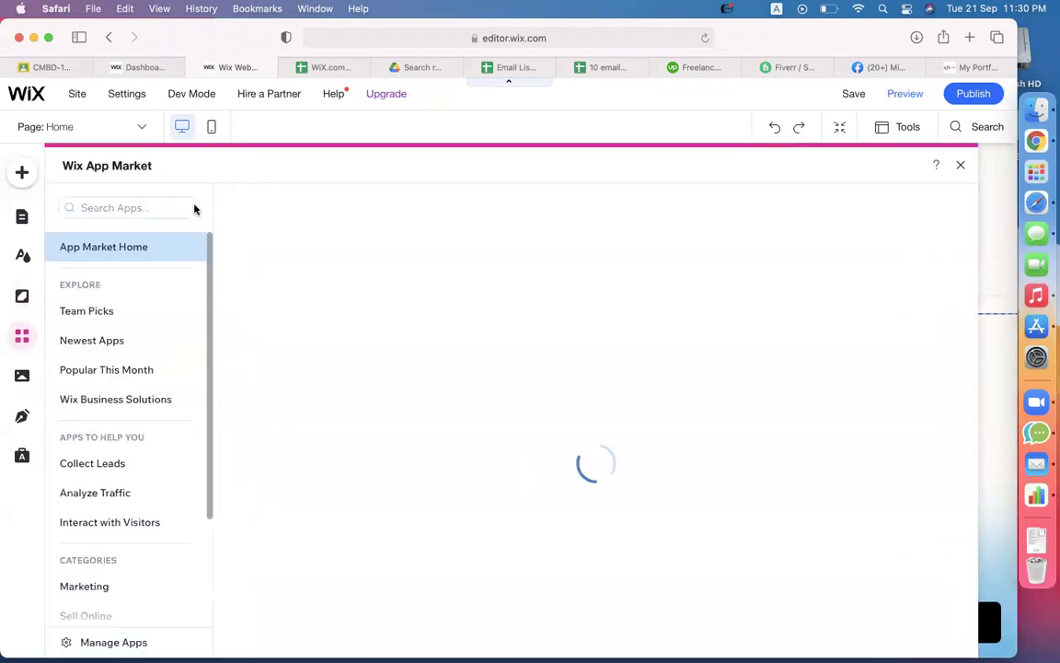
click(162, 207)
text(po)
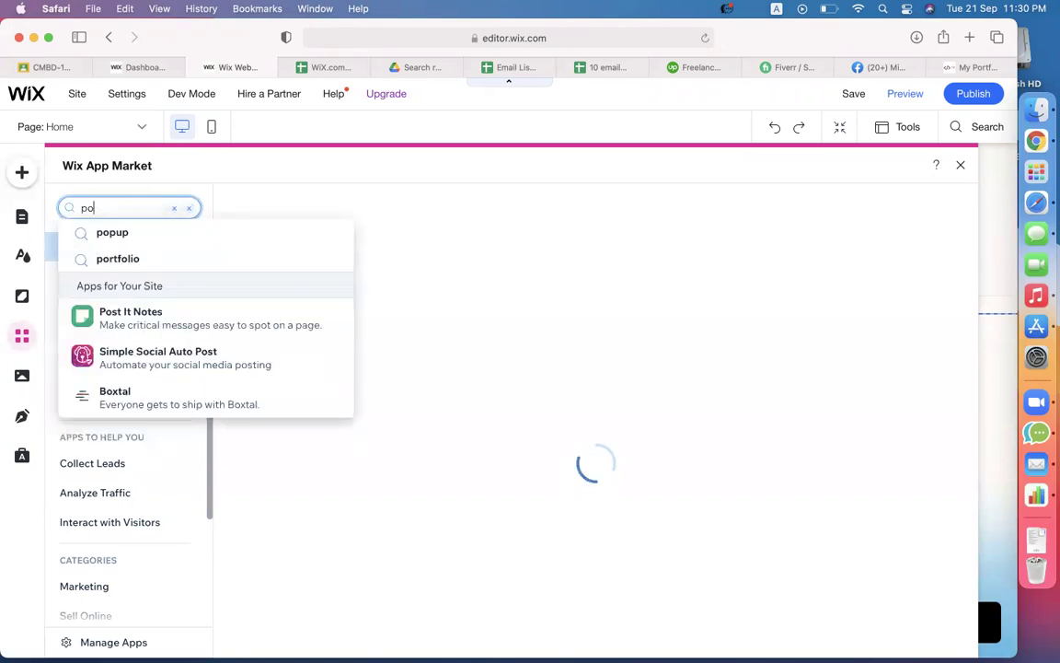
text(rtrt)
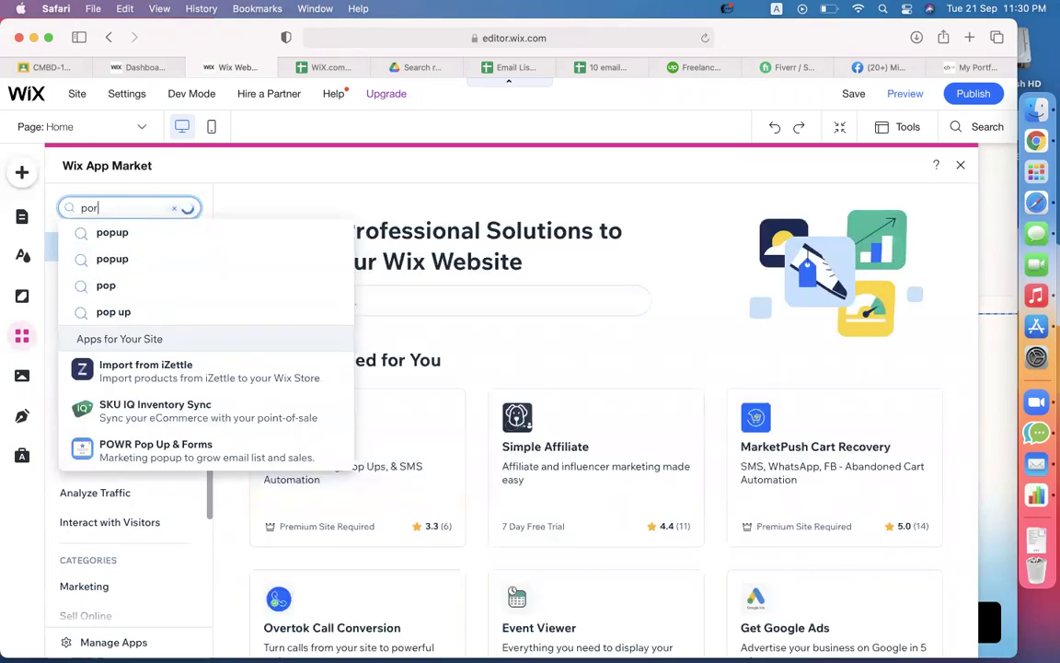
key(Up)
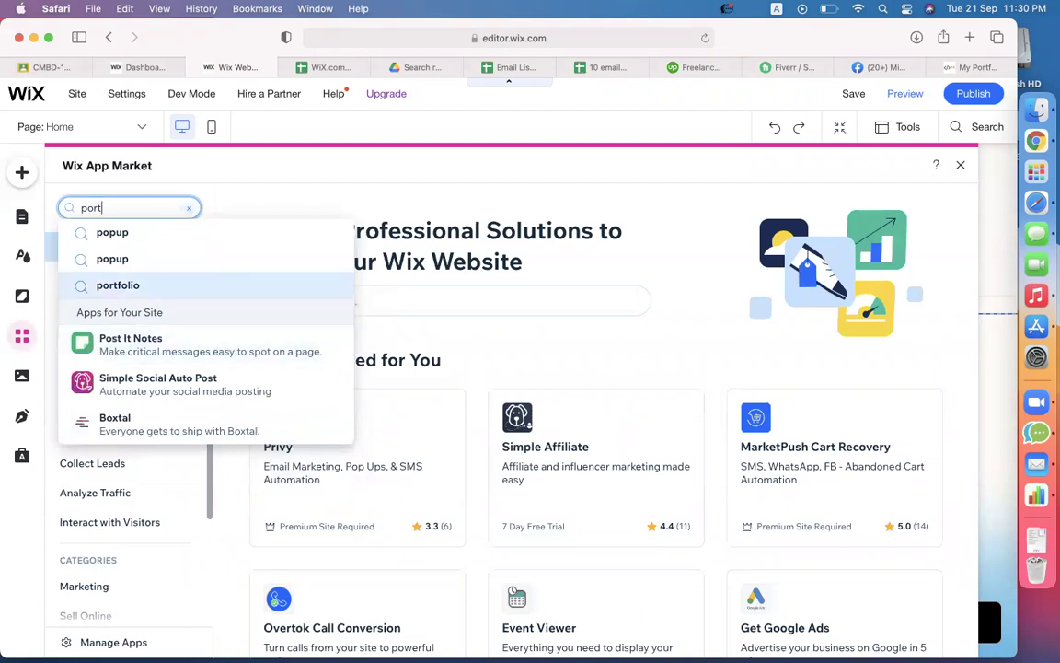
key(Return)
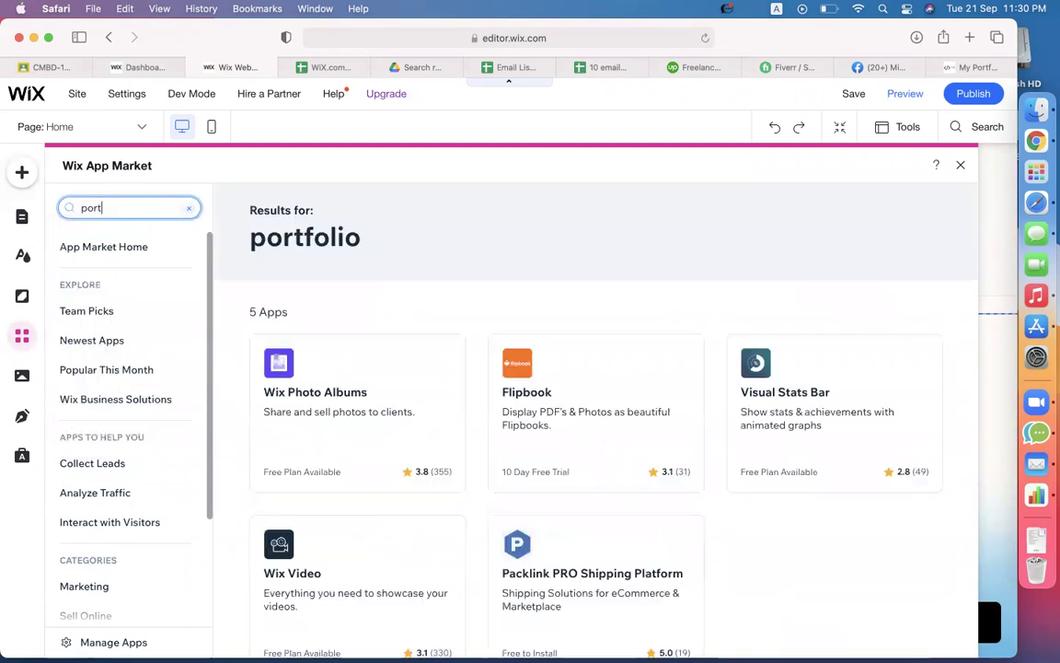
scroll(359, 226, down, 3)
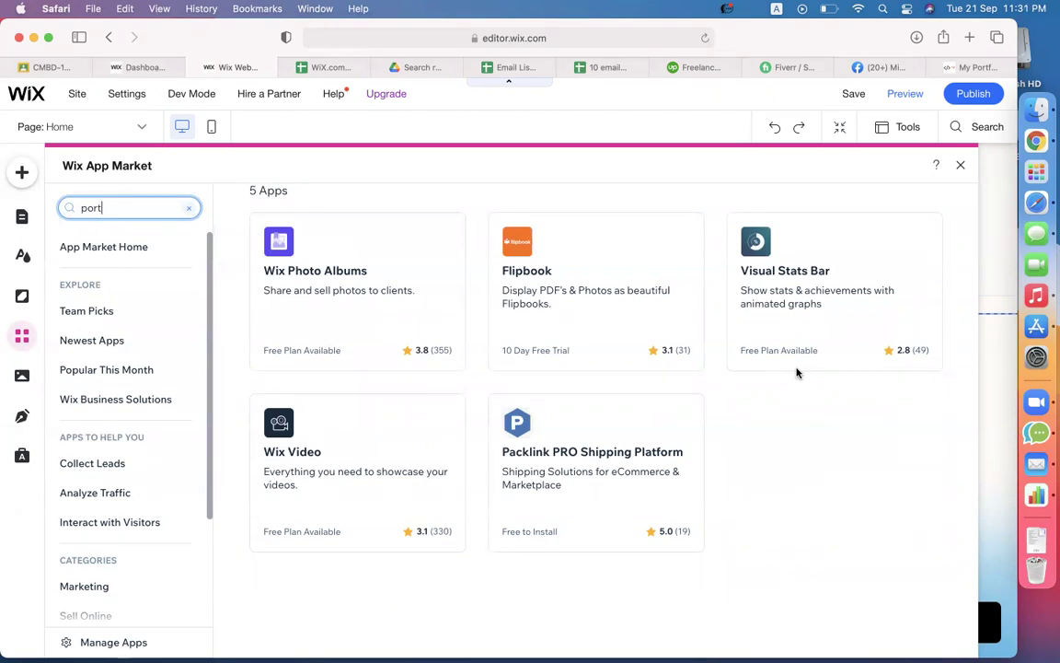
Step: Add the Wix Photo Albums app to the site and look over its new Photo Albums page
click(123, 211)
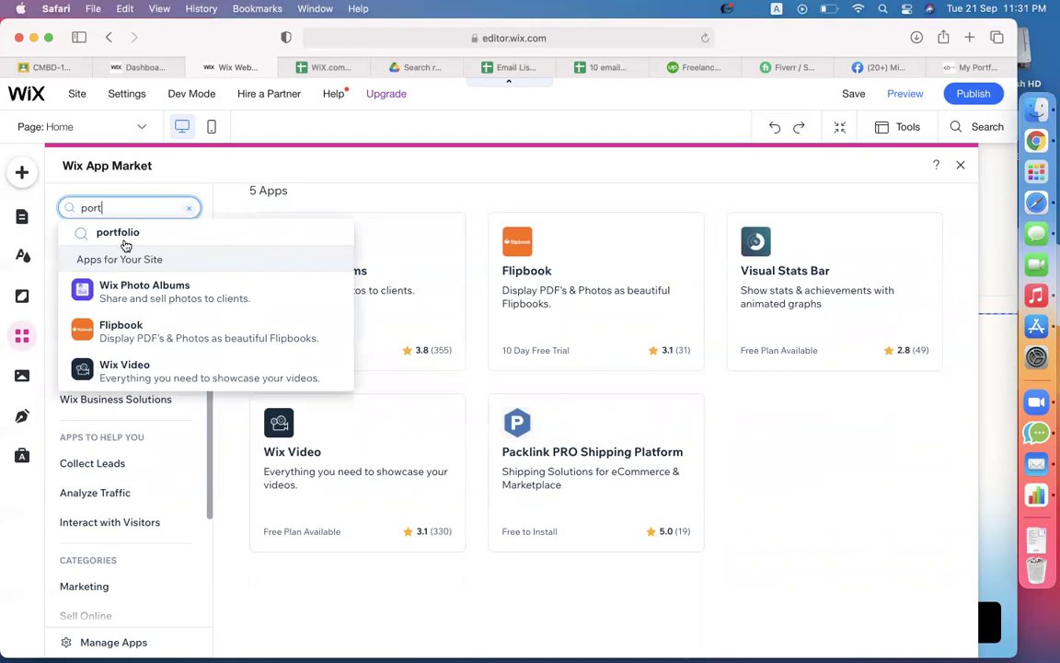
click(204, 292)
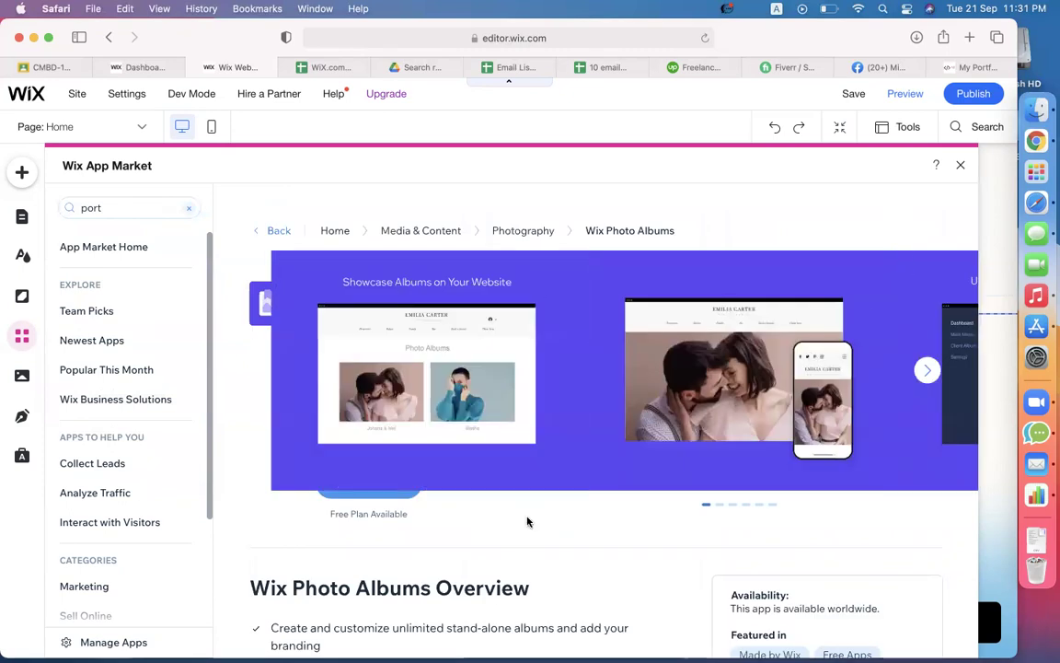
click(477, 368)
click(319, 102)
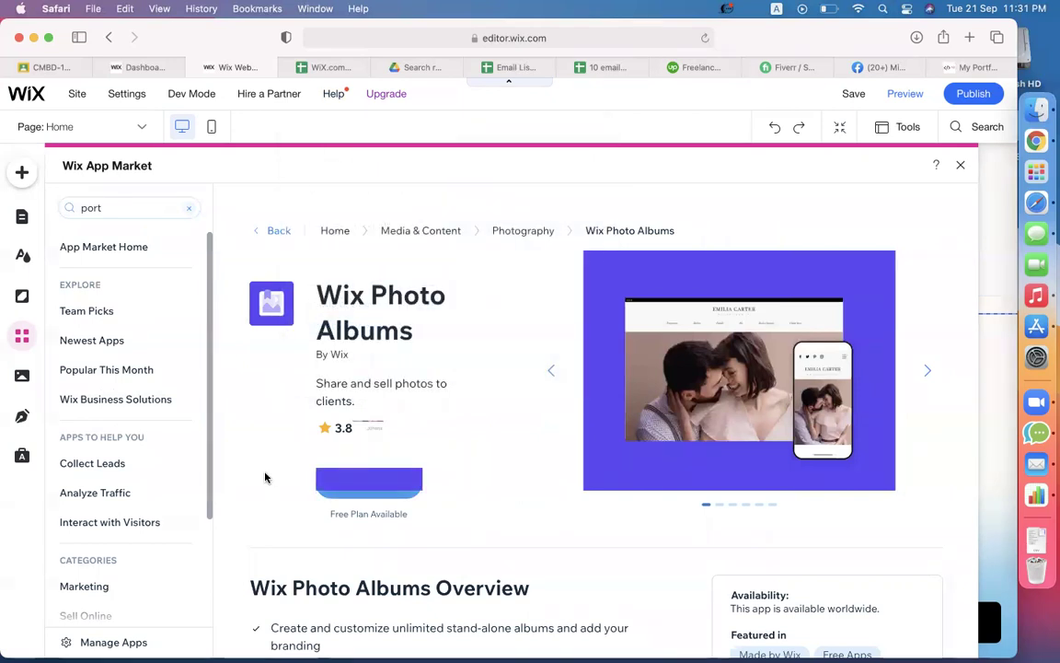
click(370, 482)
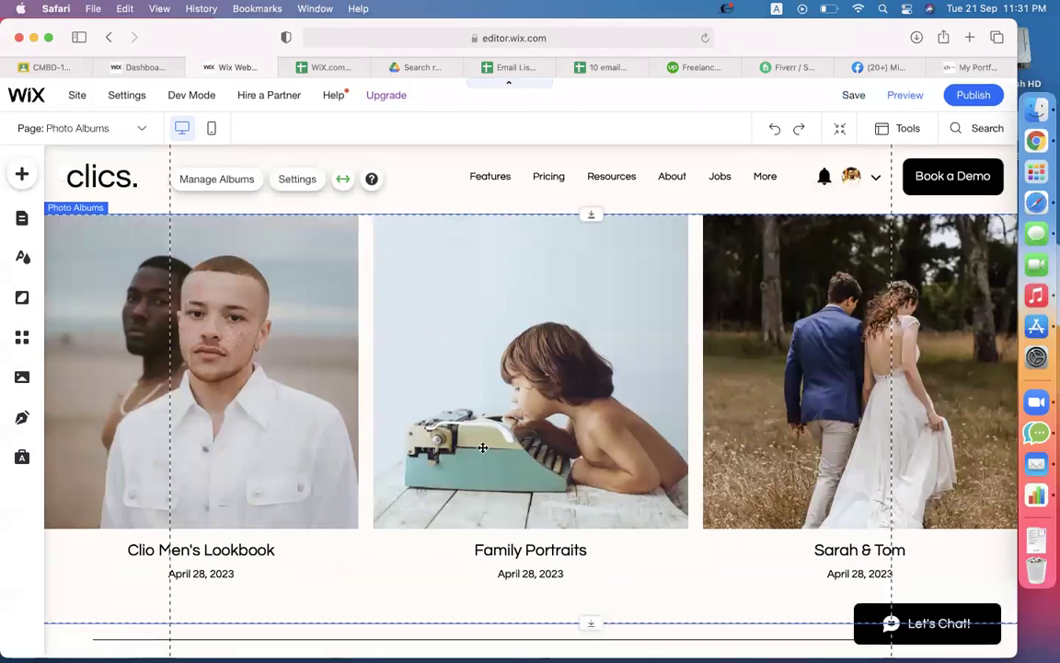
scroll(482, 446, down, 5)
scroll(483, 447, up, 5)
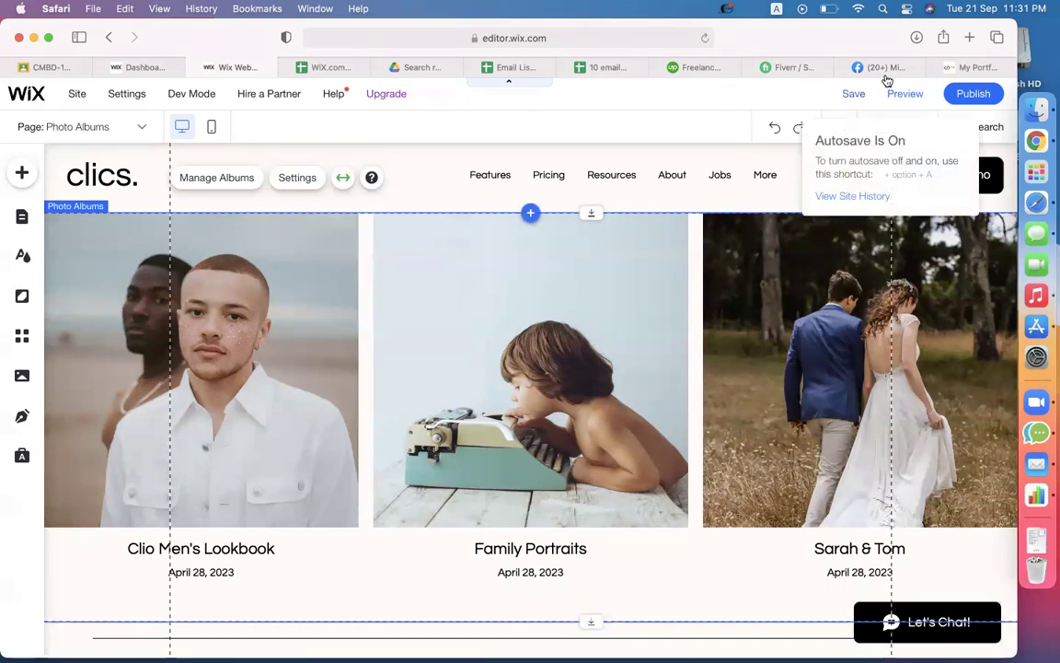
Step: Copy the image address of the one-page web agency project picture from the portfolio website
click(973, 68)
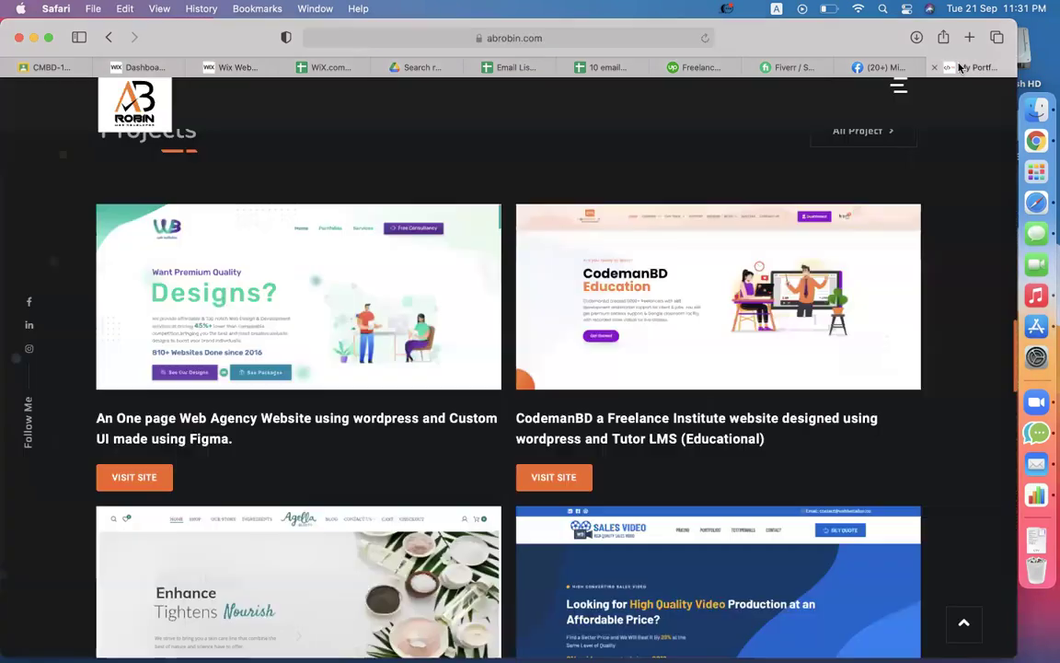
right_click(291, 292)
click(291, 293)
right_click(291, 293)
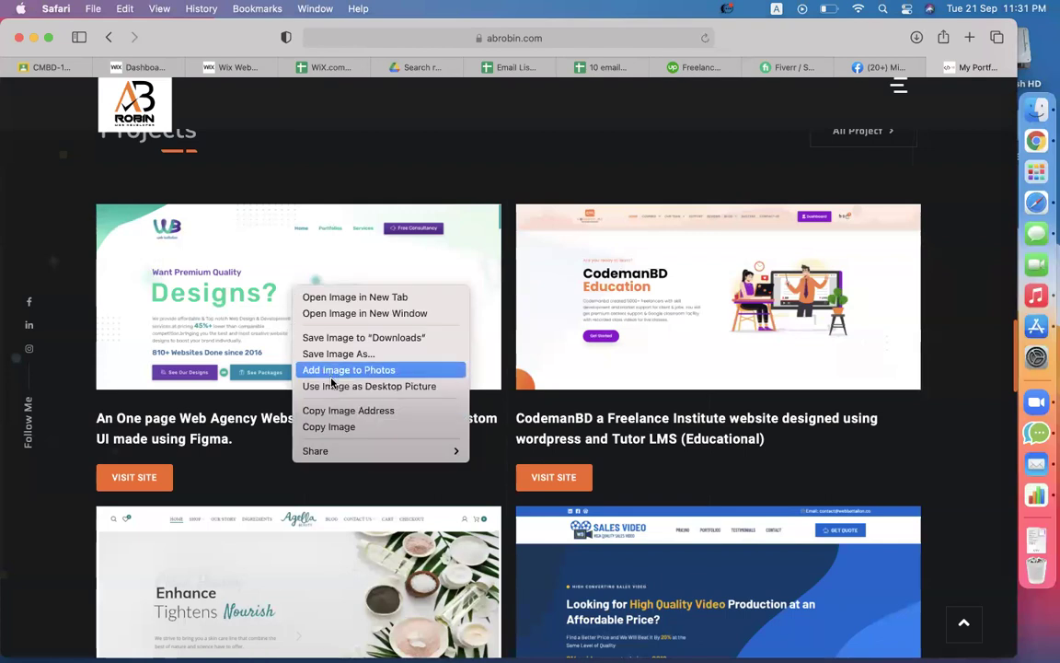
click(337, 410)
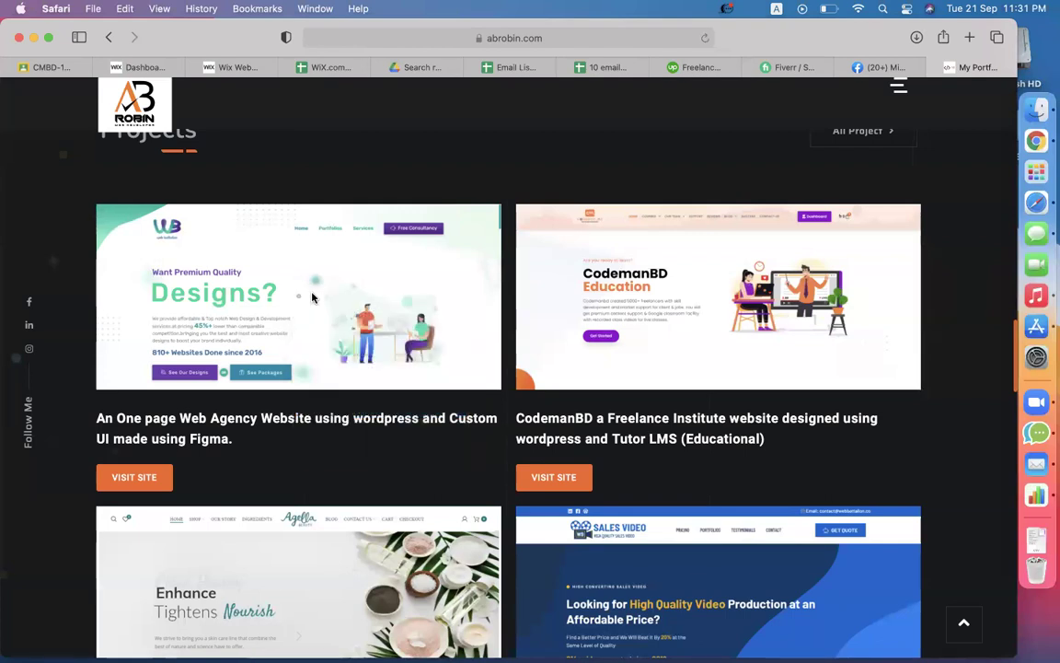
Step: Return to the Wix editor, open album management for the Photo Albums gallery and check the album stats and album list
click(222, 67)
click(236, 365)
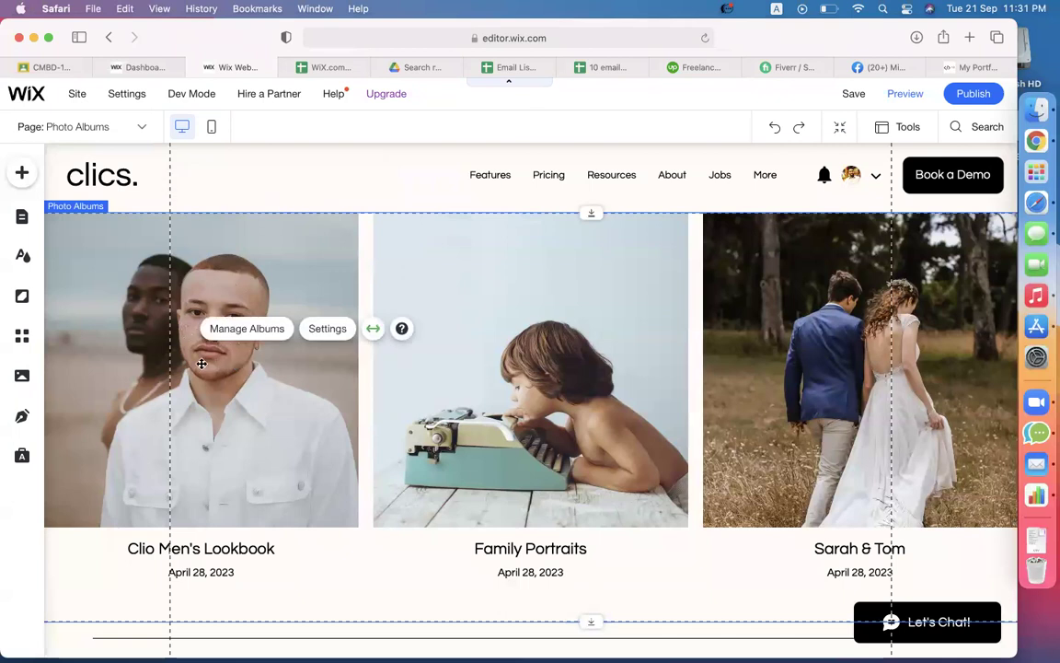
click(259, 330)
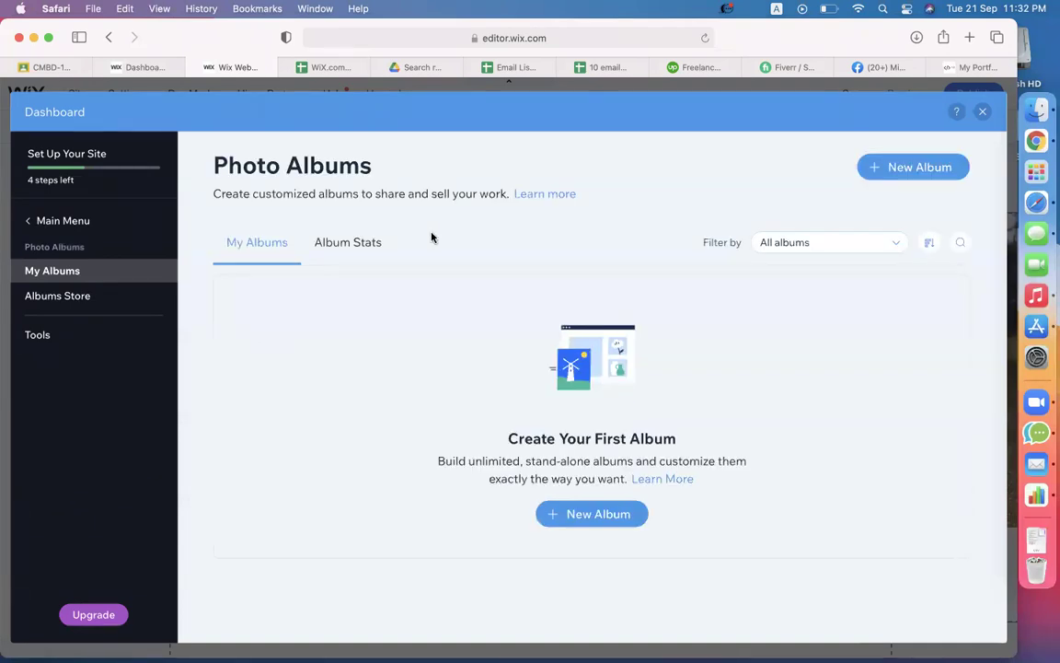
click(343, 243)
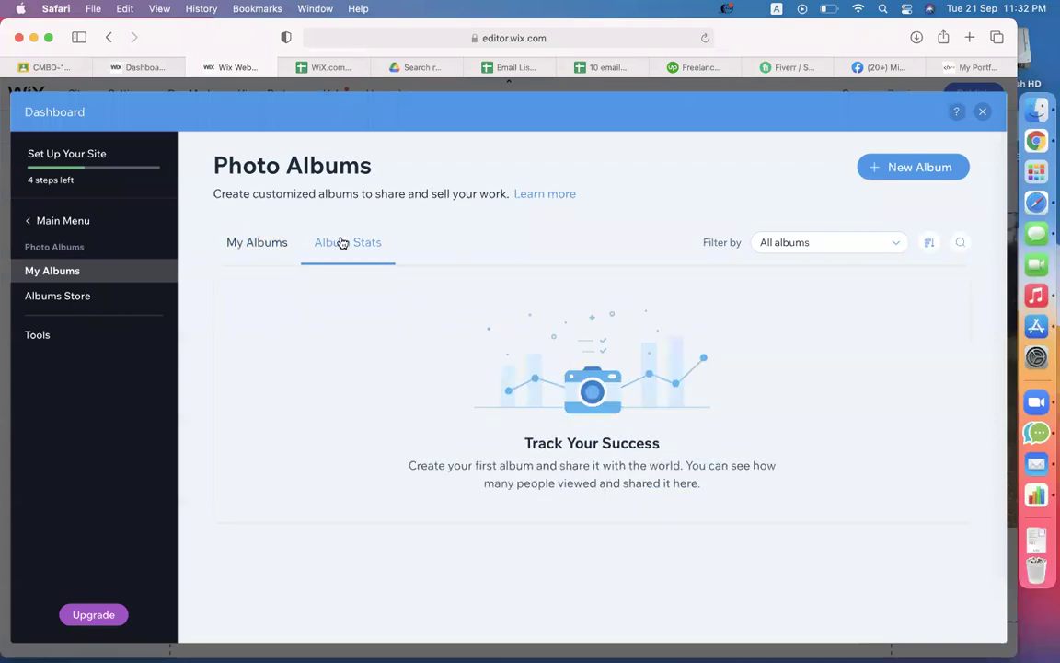
click(263, 245)
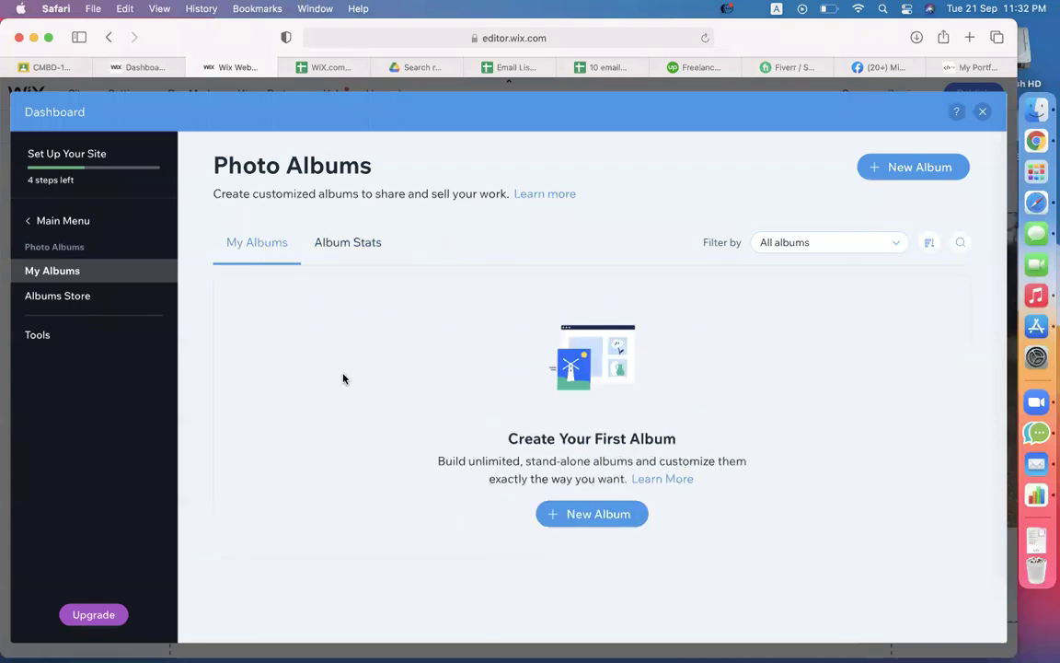
Step: Start a new album, compare the cover styles, choose the Classic cover and continue to the photo layout choices
click(925, 166)
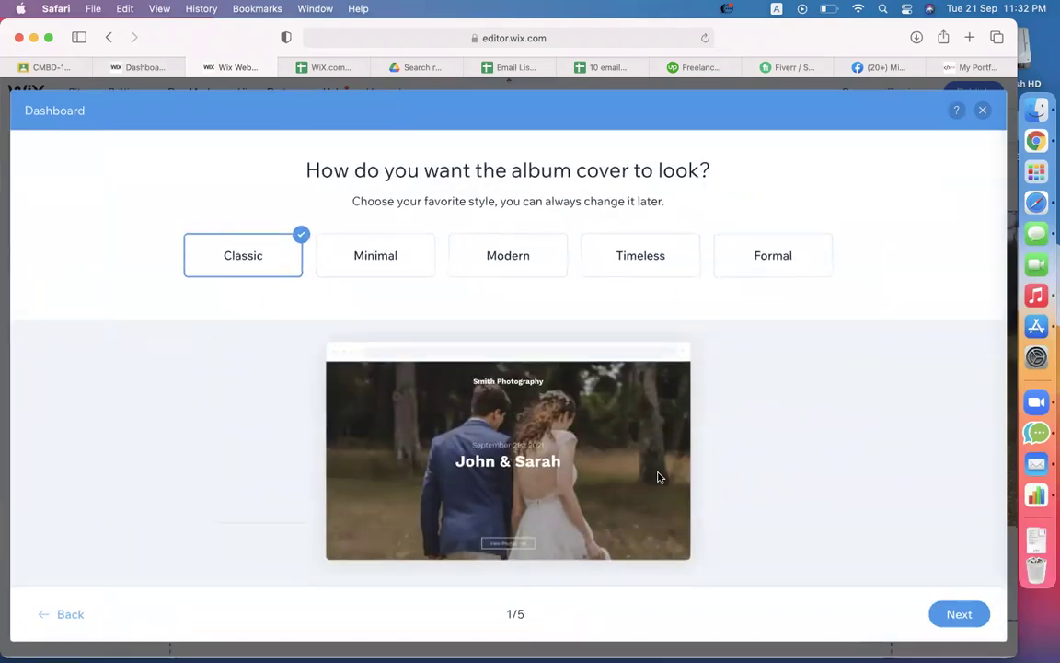
click(352, 273)
click(489, 258)
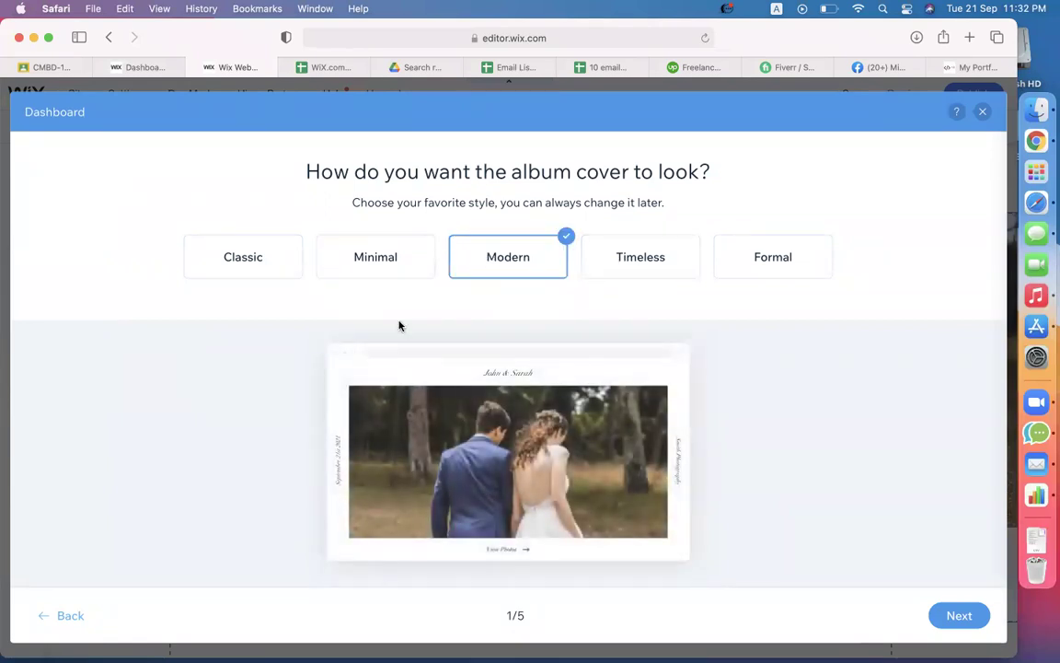
click(366, 258)
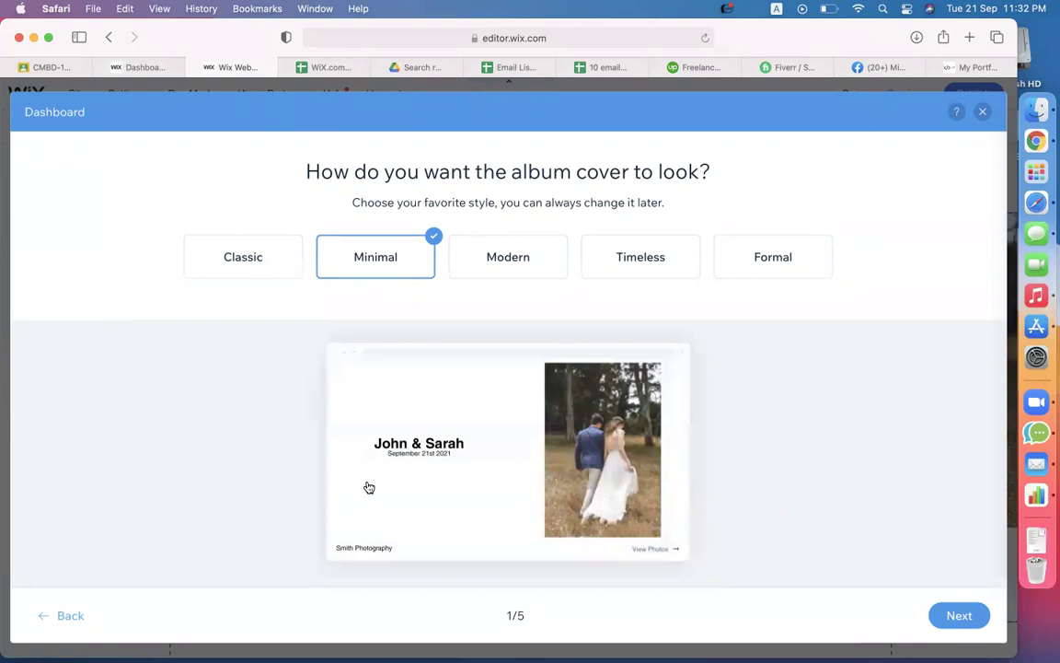
click(255, 266)
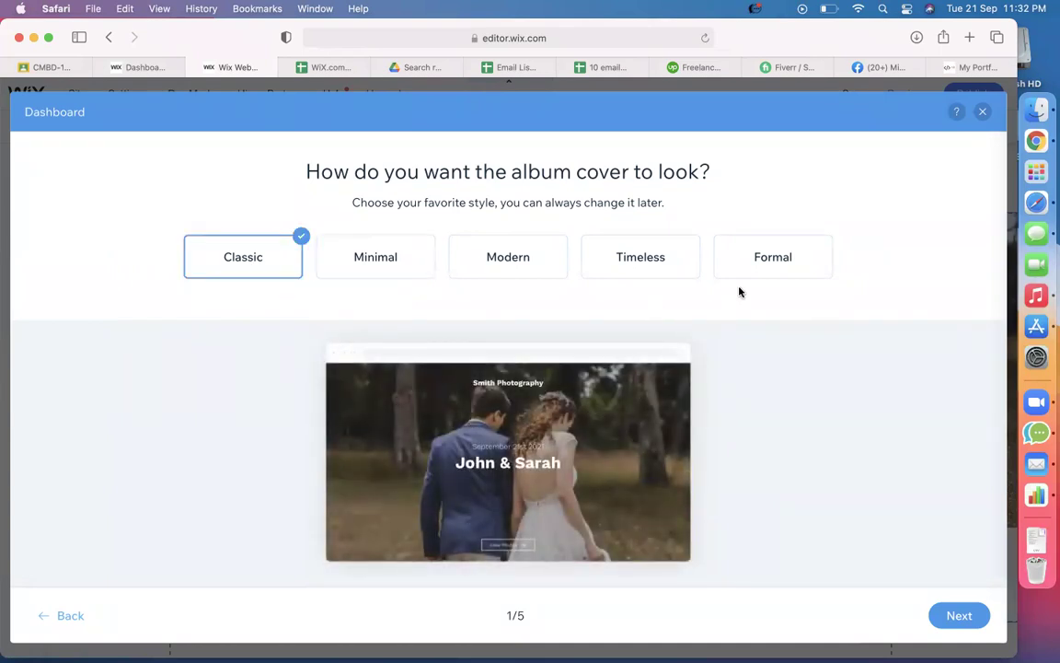
click(772, 267)
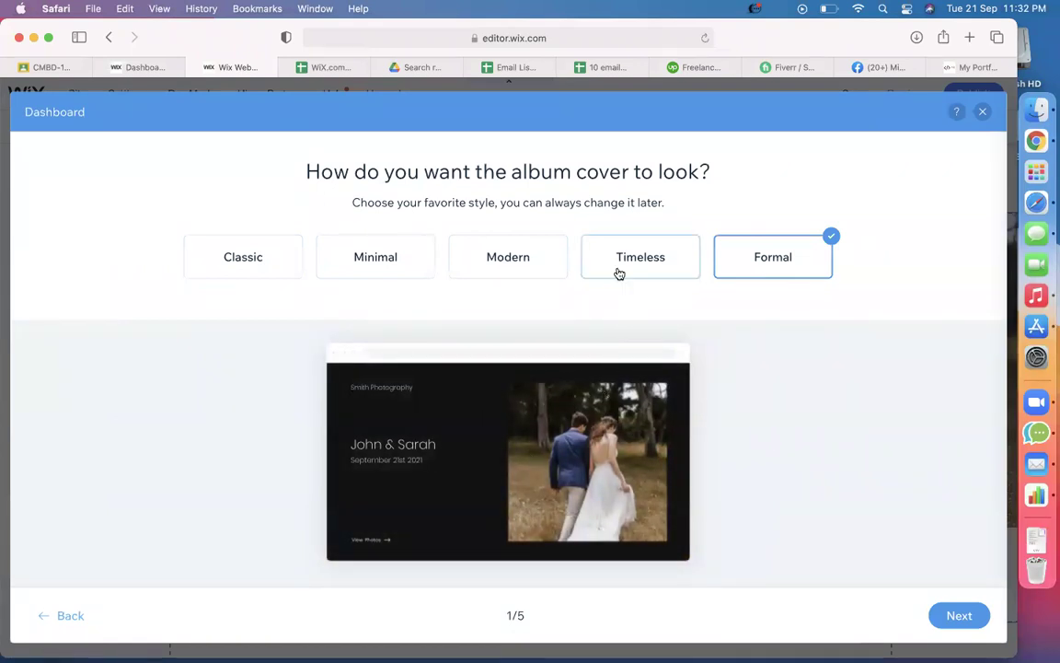
click(620, 266)
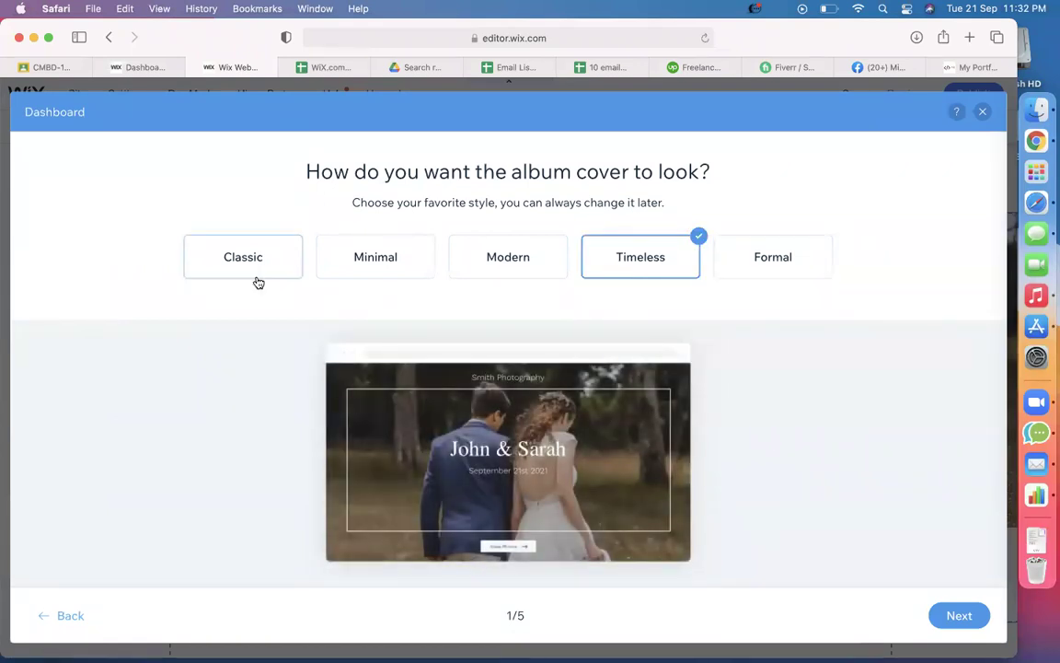
click(237, 262)
click(949, 613)
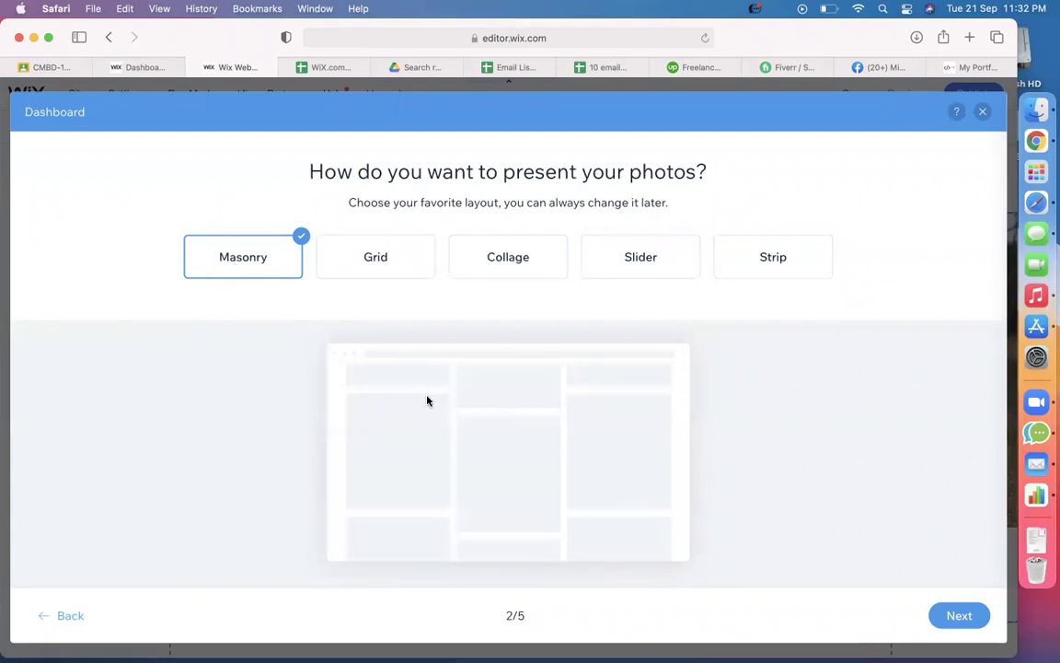
Step: Compare the Grid, Collage and Slider photo layouts, choose Collage and continue to the business name
click(381, 260)
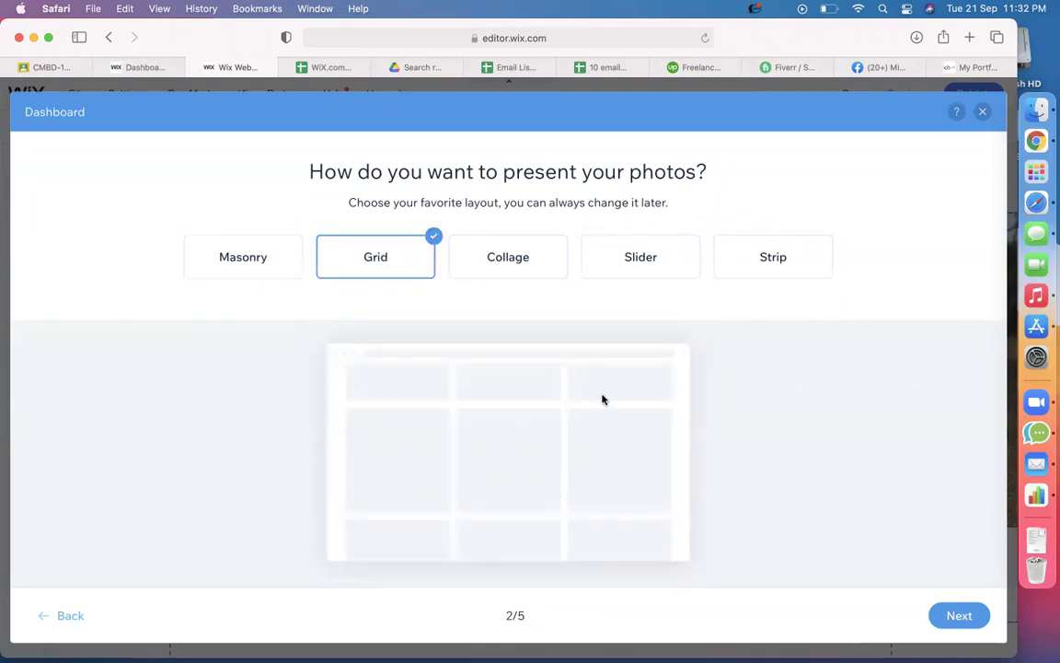
click(497, 258)
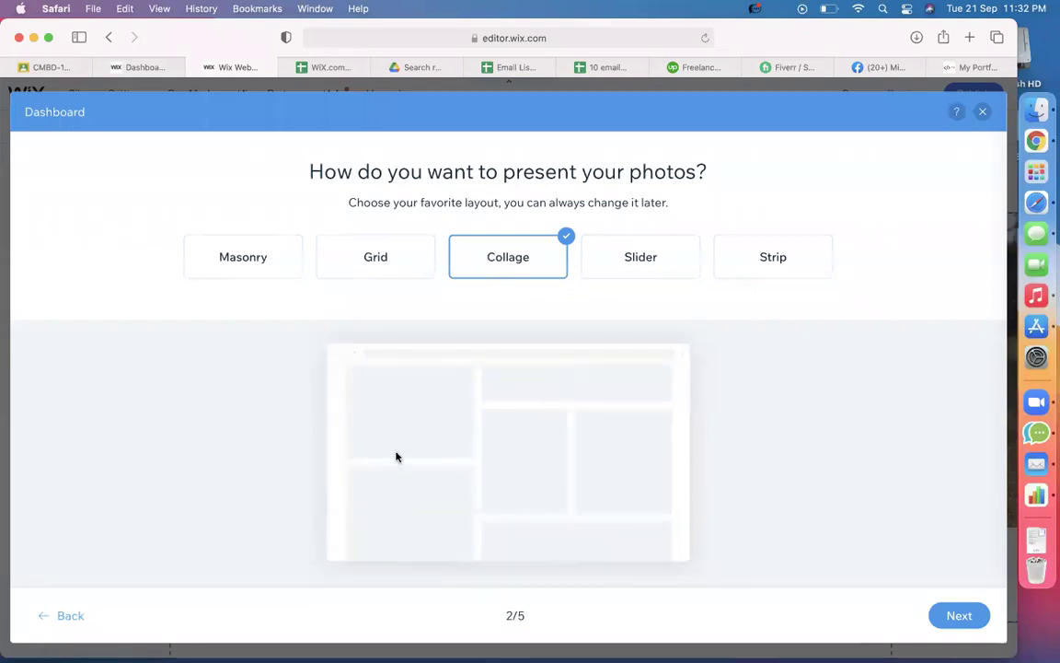
click(632, 249)
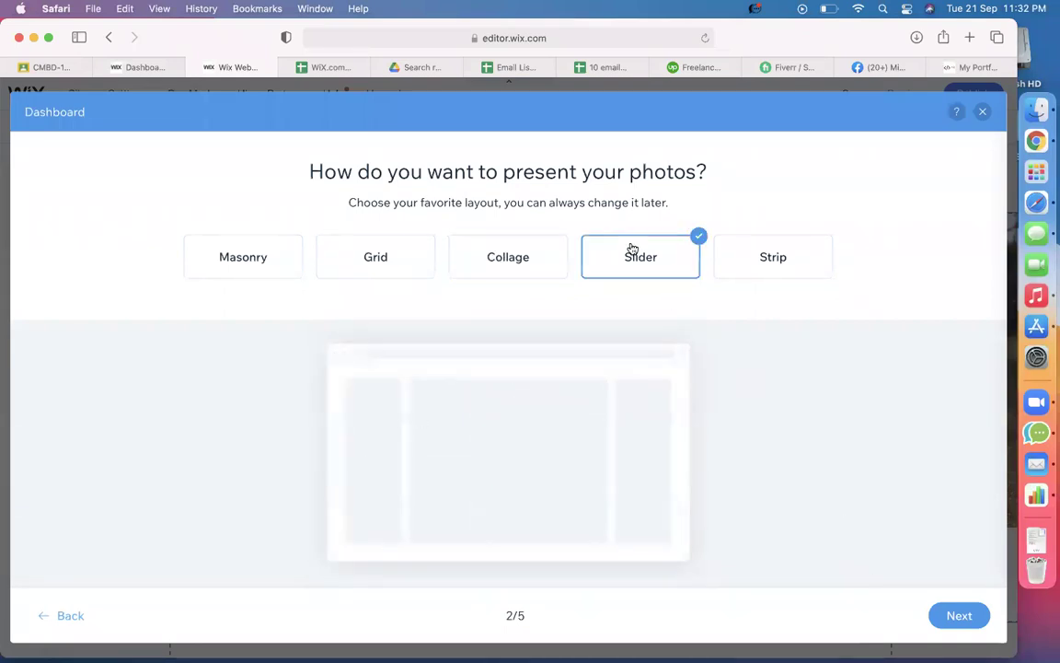
click(473, 274)
click(963, 629)
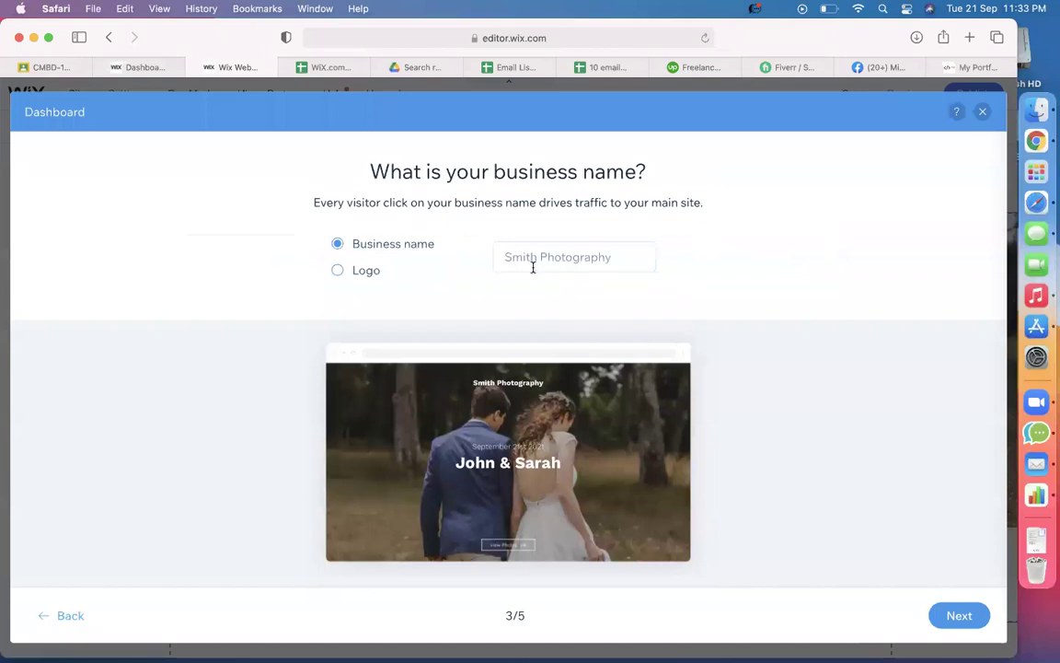
Step: Enter Web Portfolio as the album's business name and continue to the album naming stage
click(560, 258)
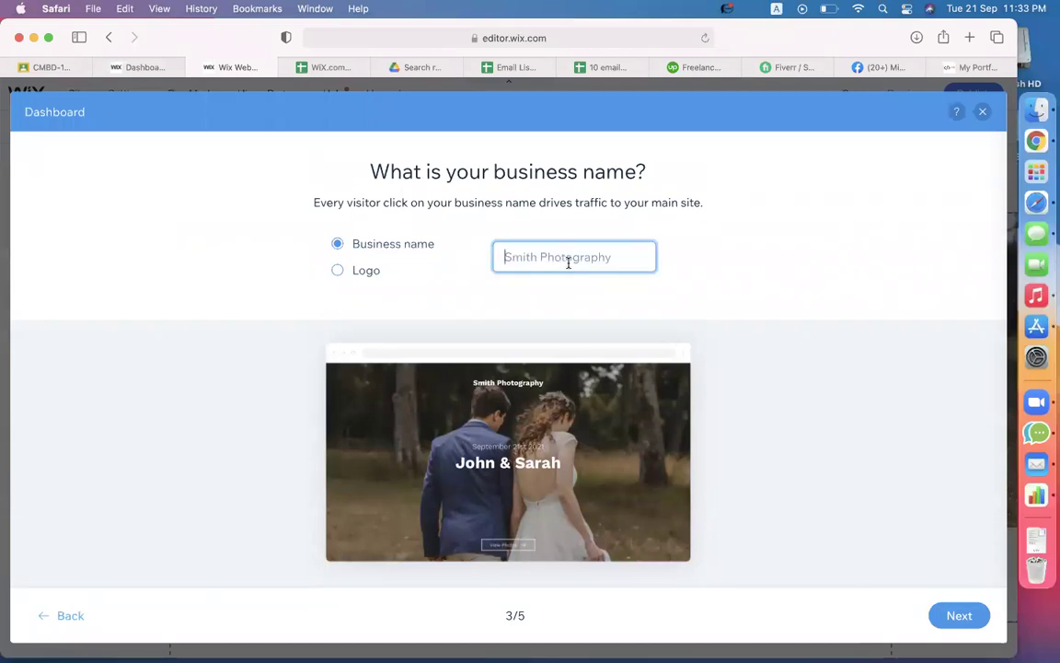
text(Portfolio)
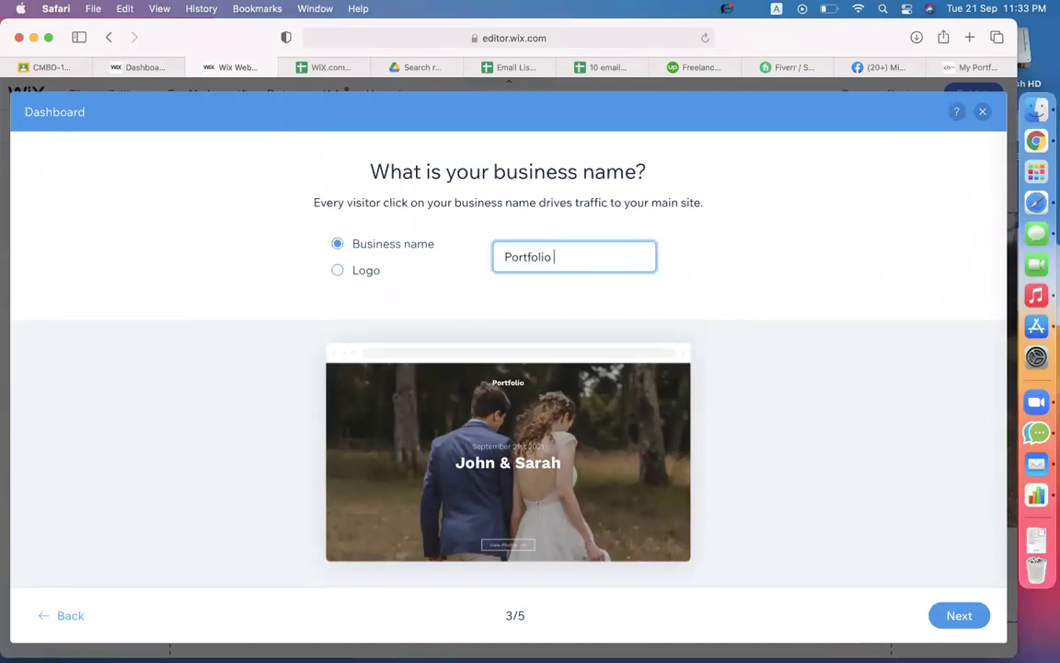
click(505, 257)
text(web)
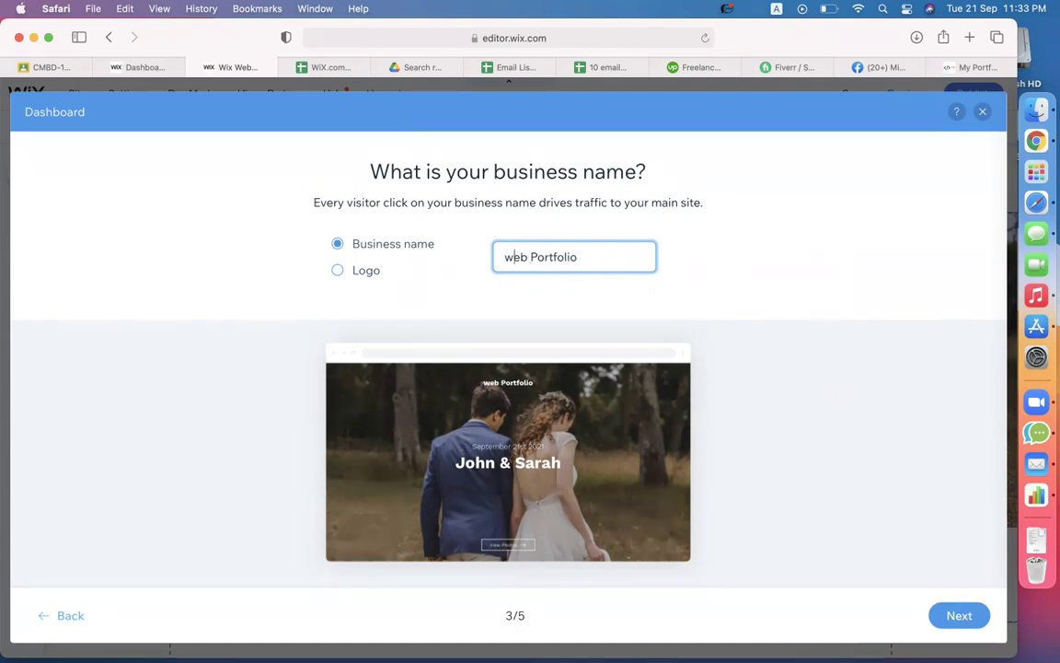
key(BackSpace)
text(W)
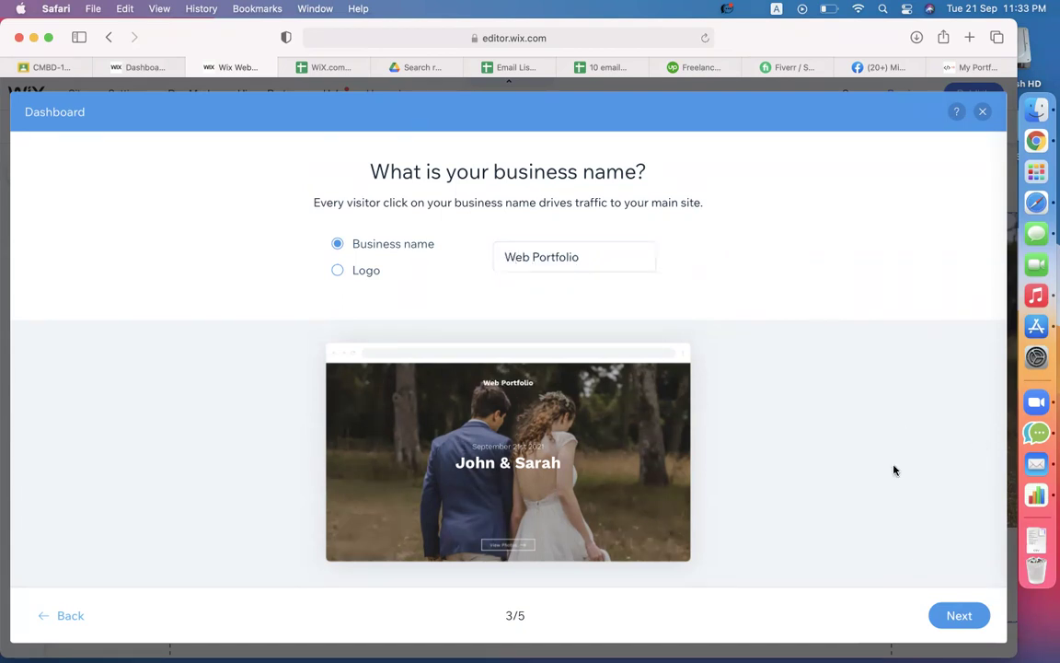
click(957, 615)
Step: Name the album Web Portfolio, leave the additional info empty and continue to the media upload
click(349, 278)
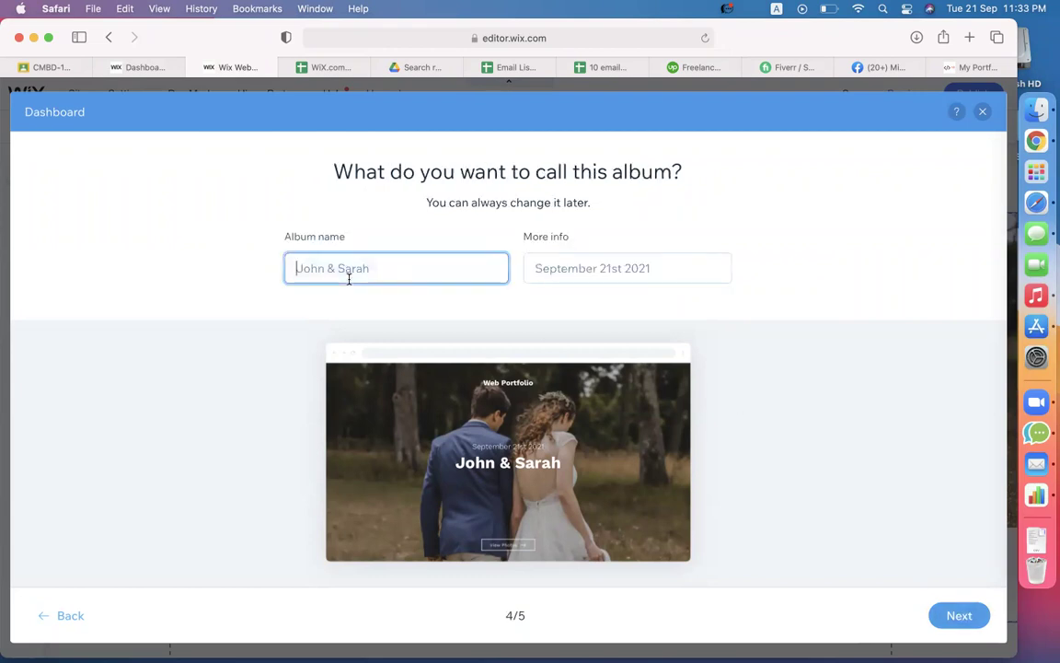
text(Web Port)
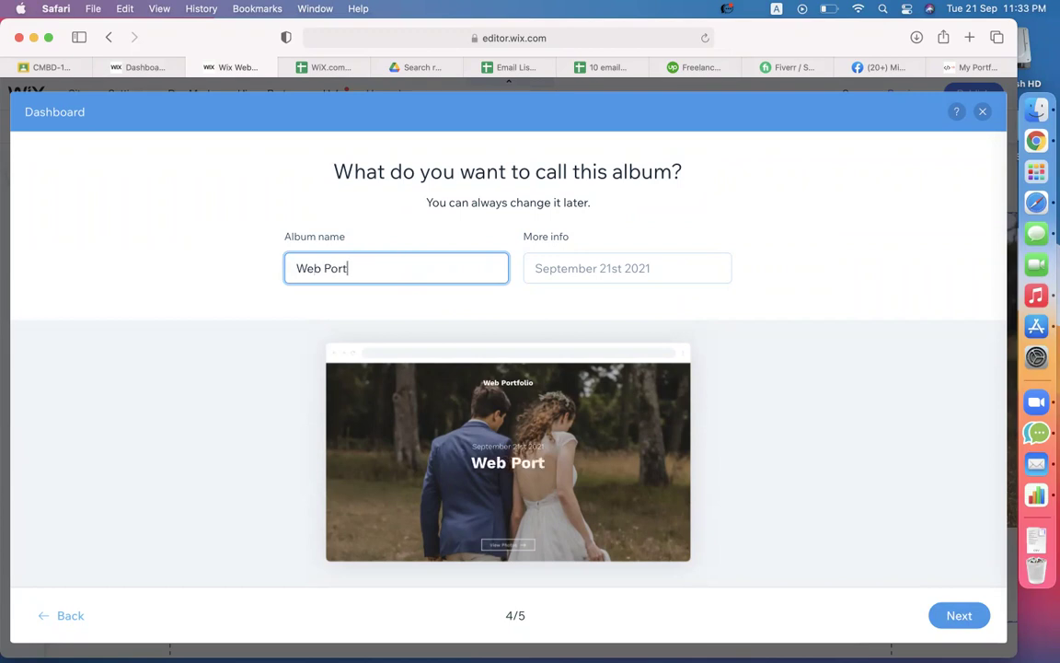
text(folio)
click(580, 267)
click(869, 396)
click(658, 269)
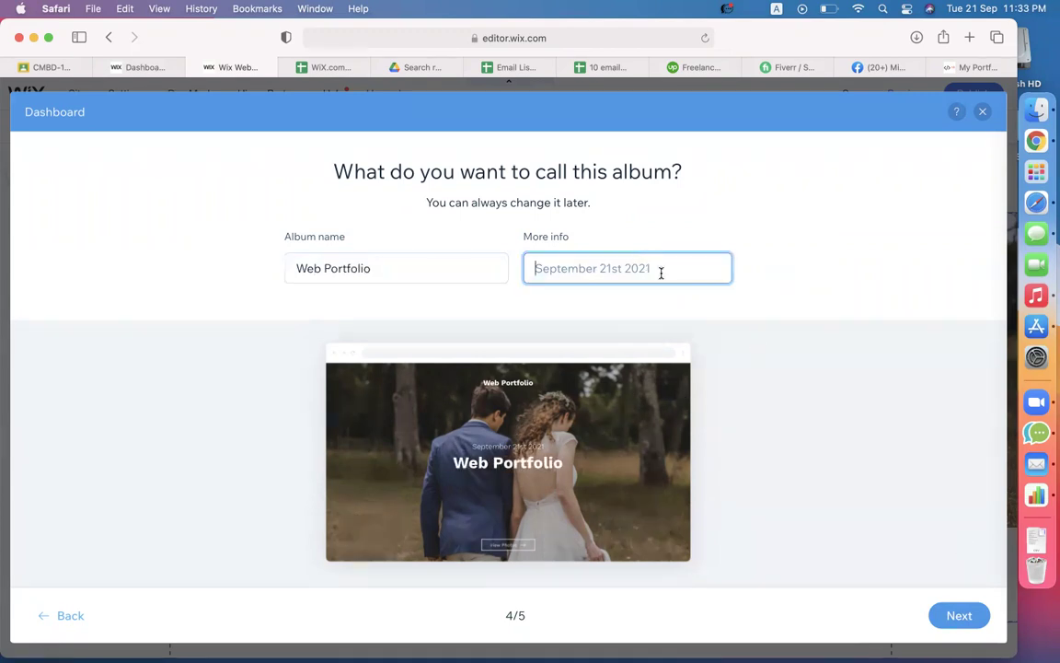
click(968, 617)
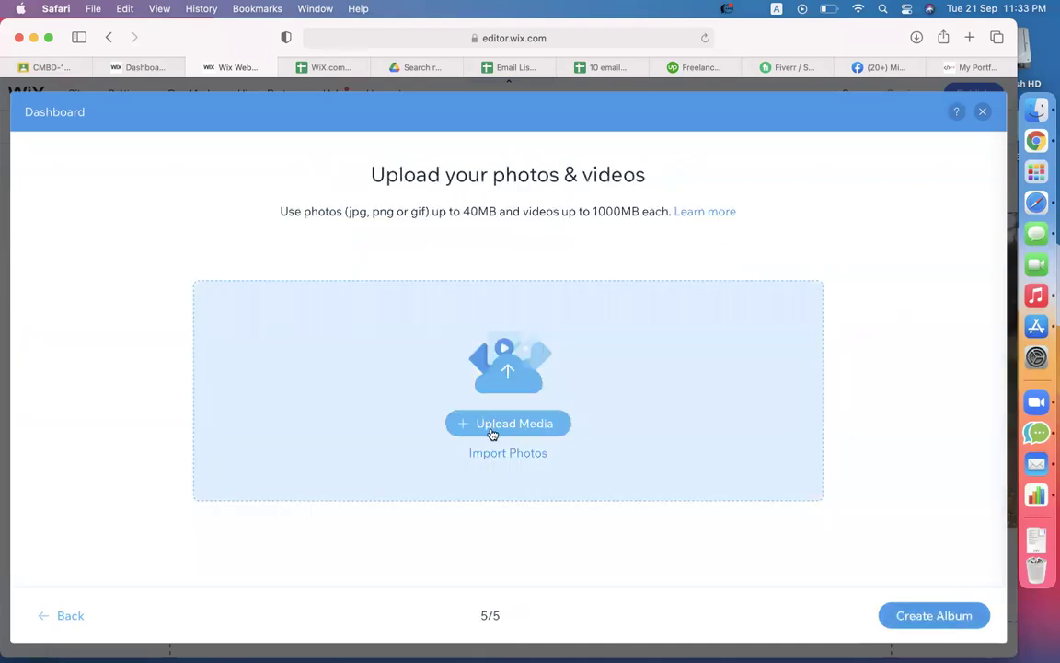
click(488, 428)
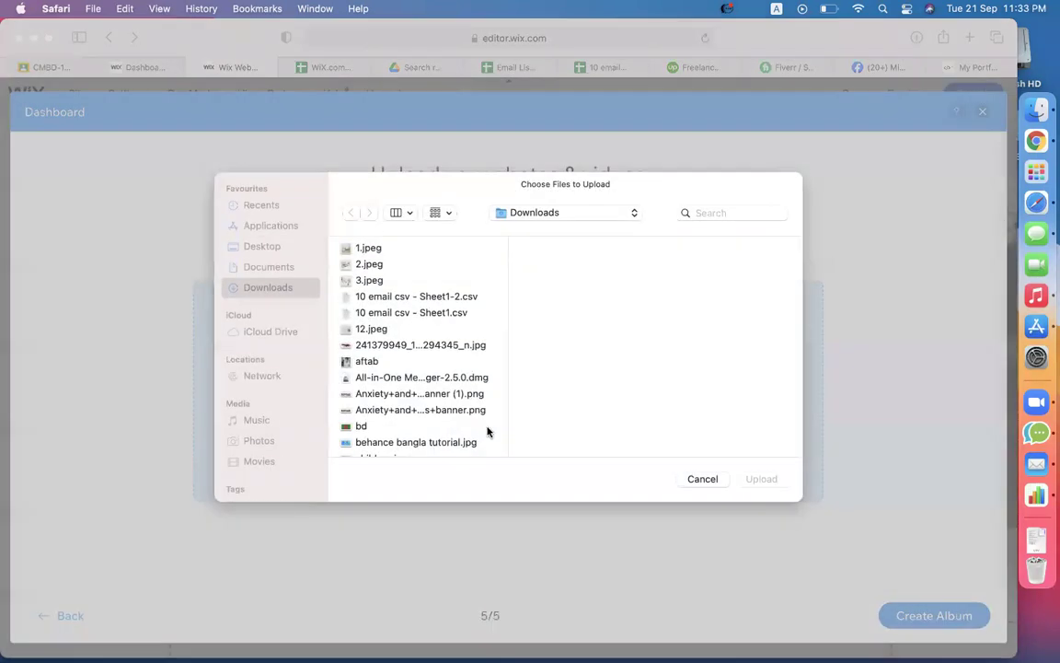
click(262, 249)
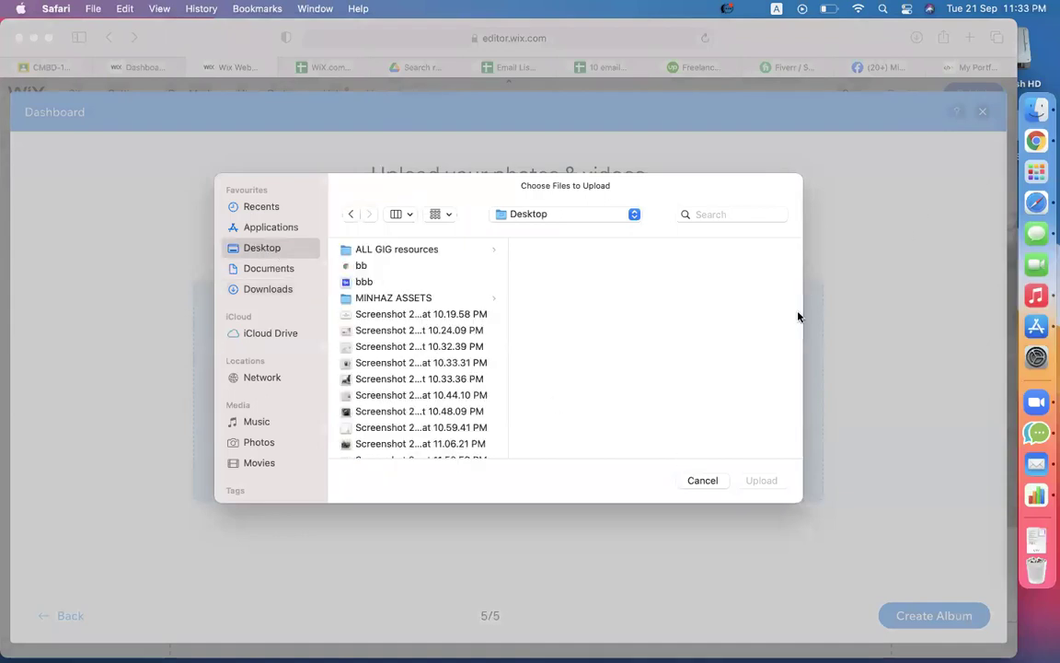
click(702, 481)
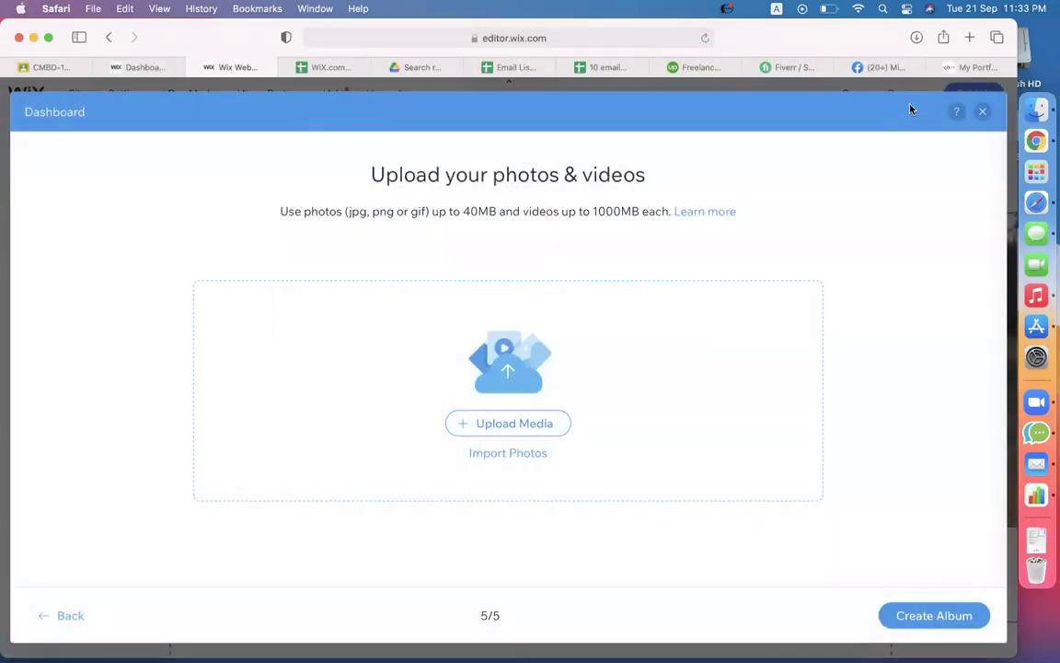
Step: Switch to the portfolio website and save the one-page web agency project image to Downloads as 1
click(969, 67)
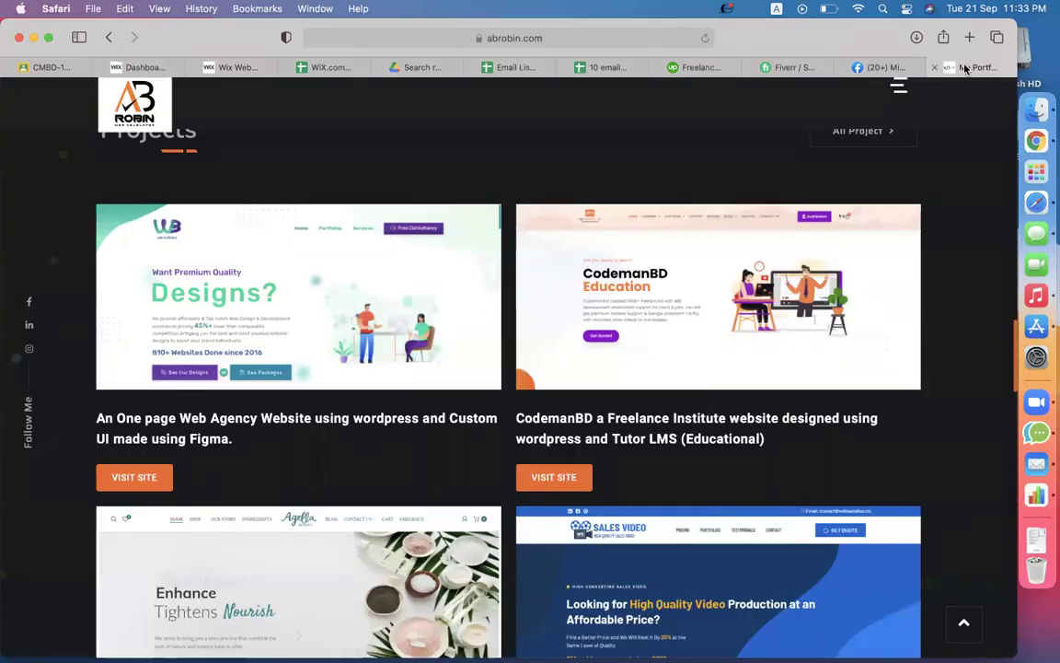
right_click(375, 291)
click(391, 351)
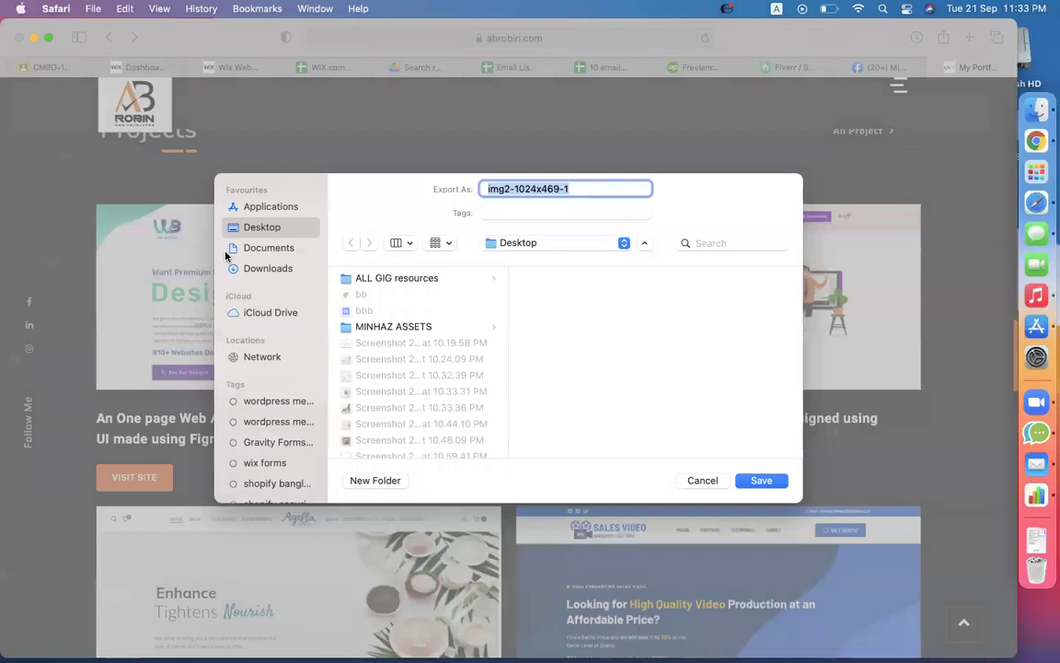
click(242, 266)
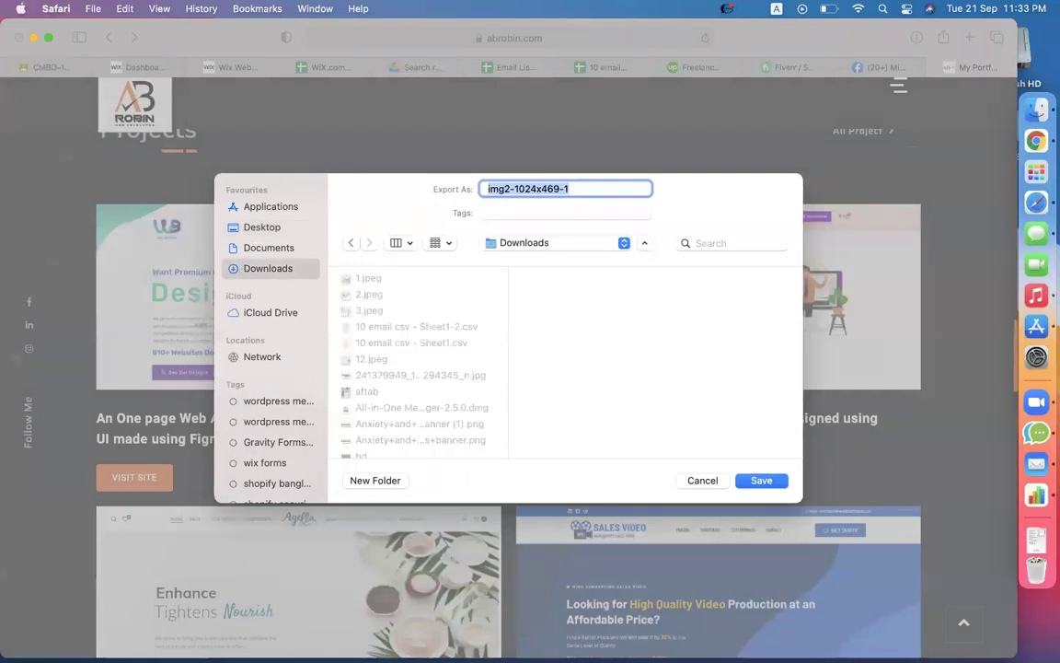
text(1)
key(Return)
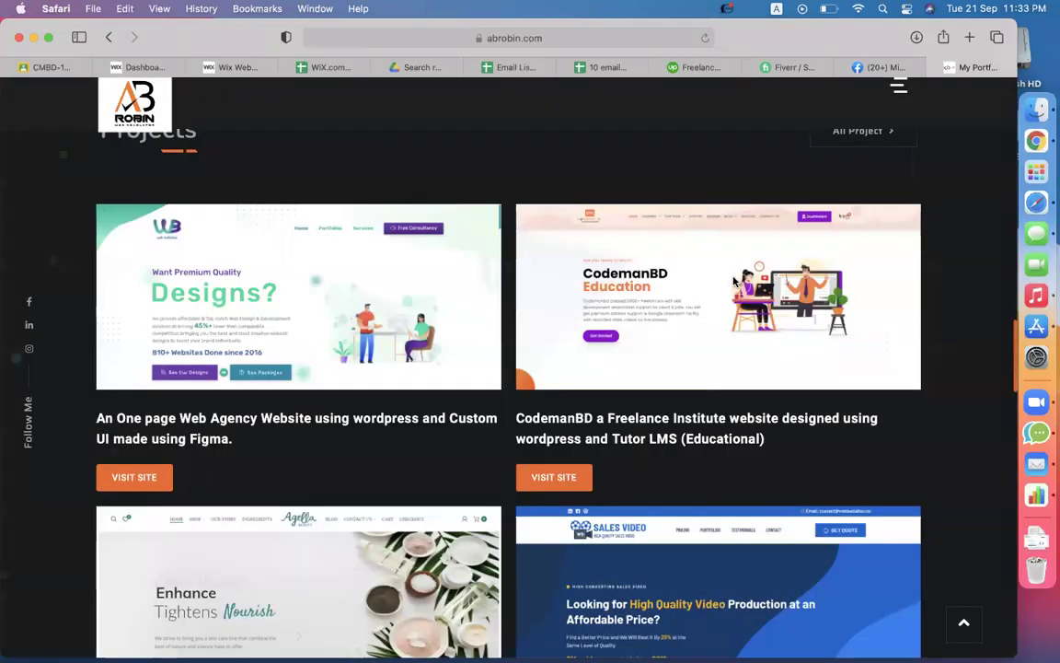
Step: Save the CodemanBD freelance institute project image to Downloads as 2
right_click(742, 275)
click(778, 342)
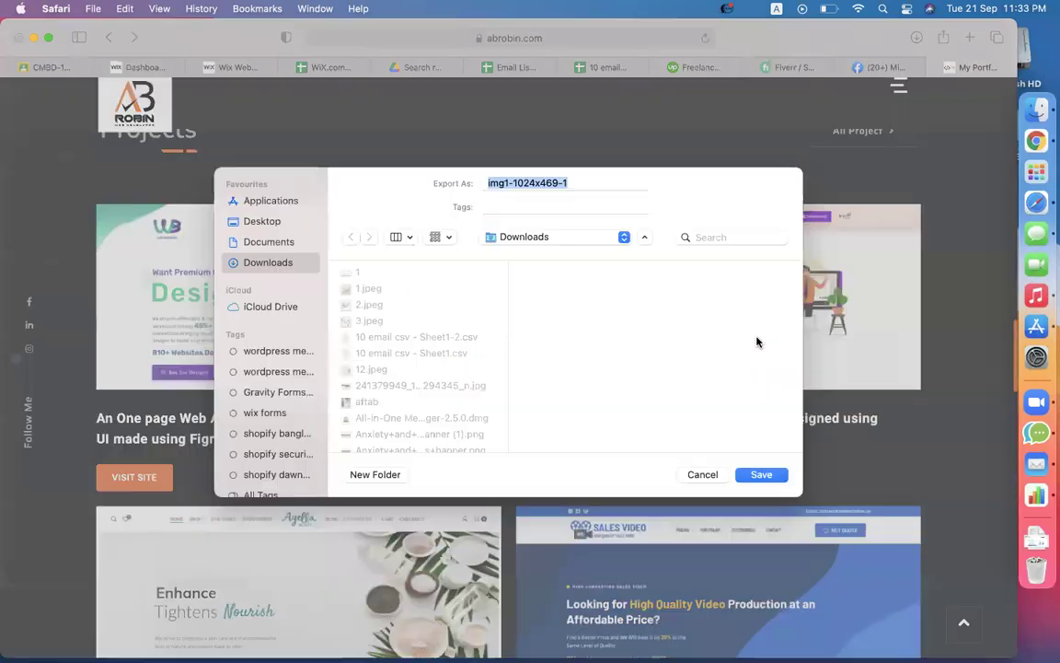
text(2)
key(Return)
scroll(468, 351, down, 5)
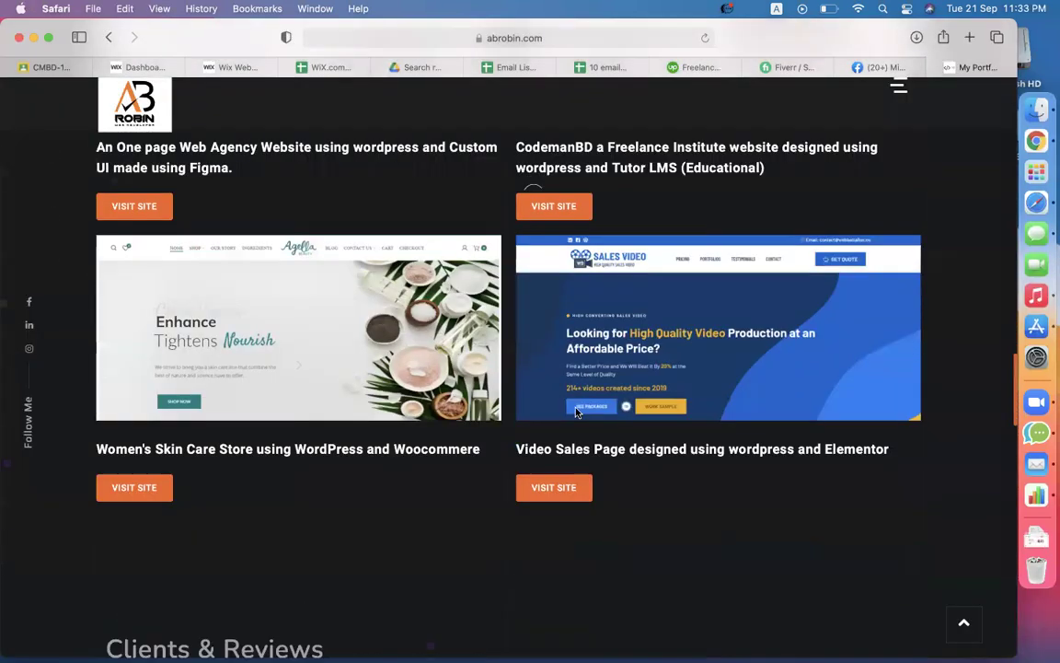
right_click(648, 340)
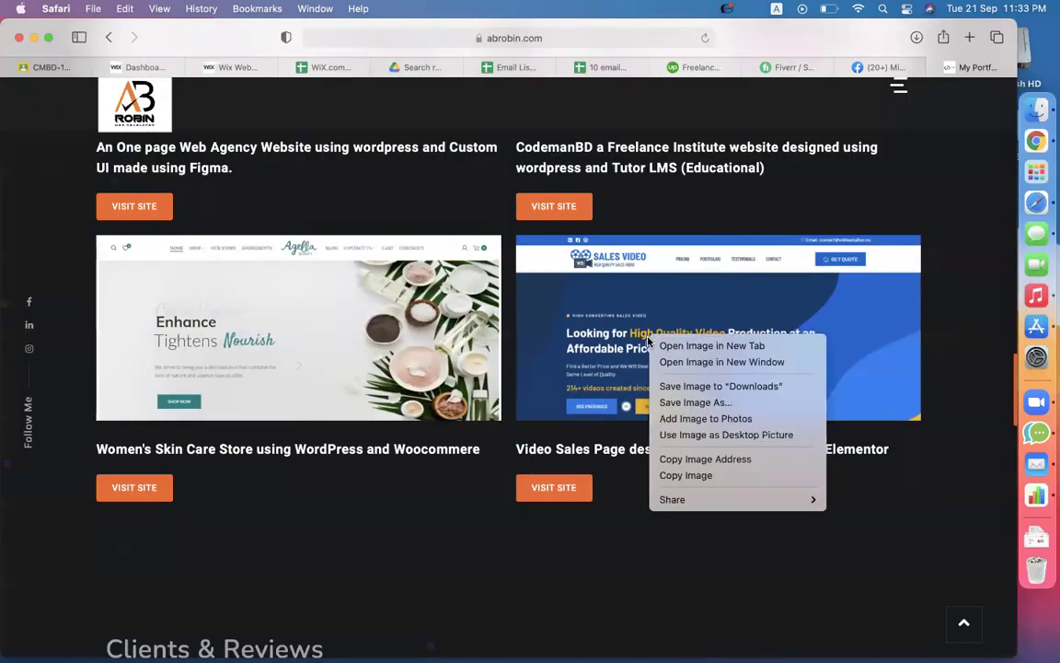
click(686, 418)
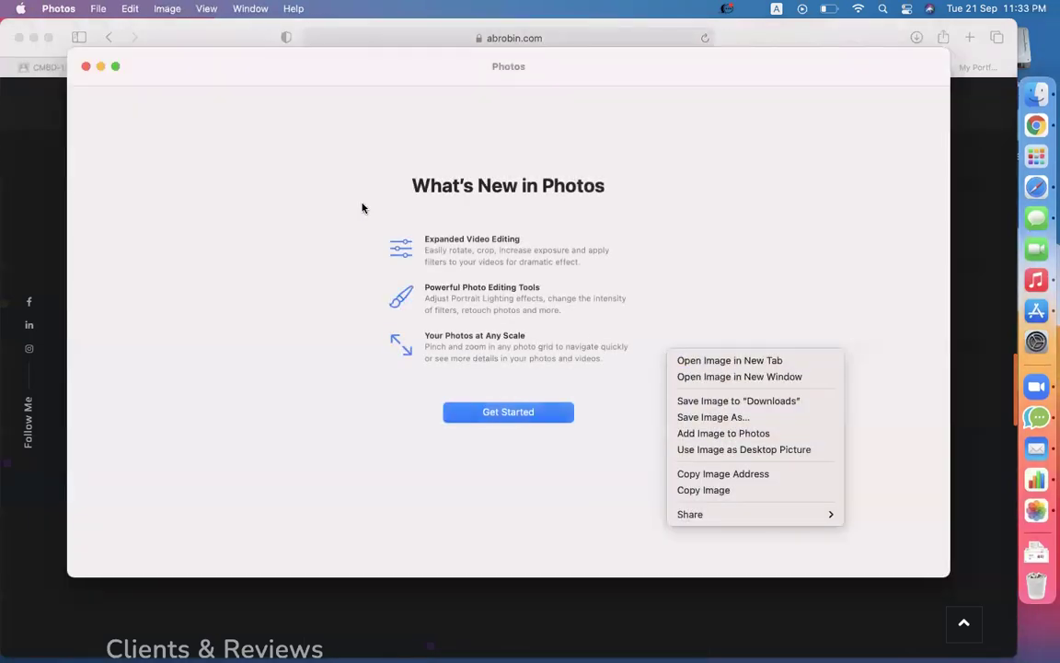
click(86, 67)
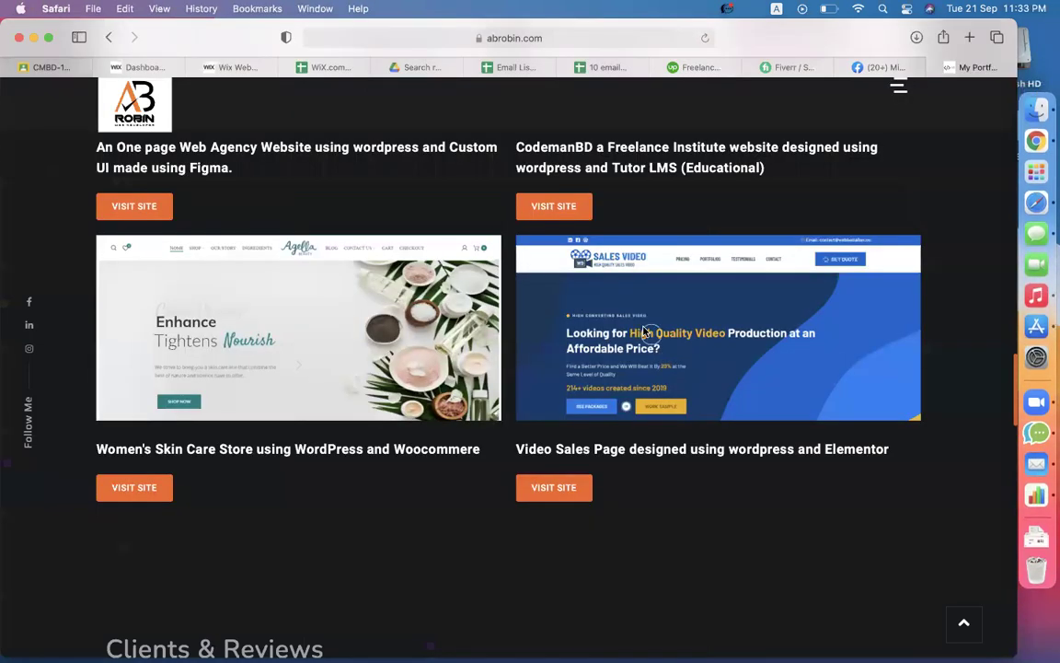
Step: Save the Video Sales Page project image to Downloads as 3
right_click(648, 326)
click(682, 393)
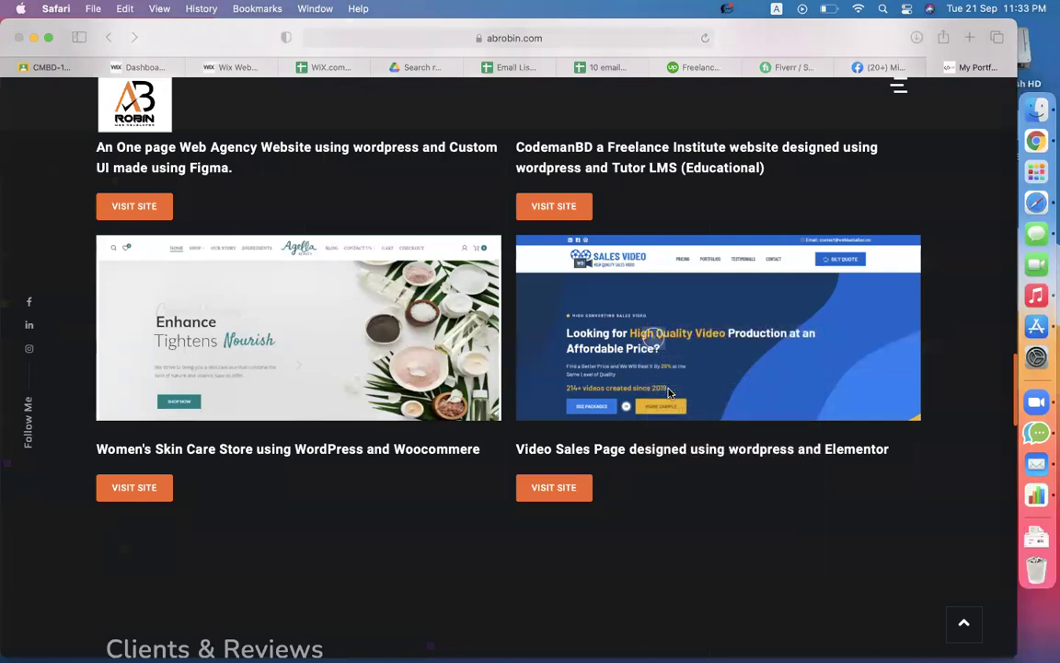
key(Escape)
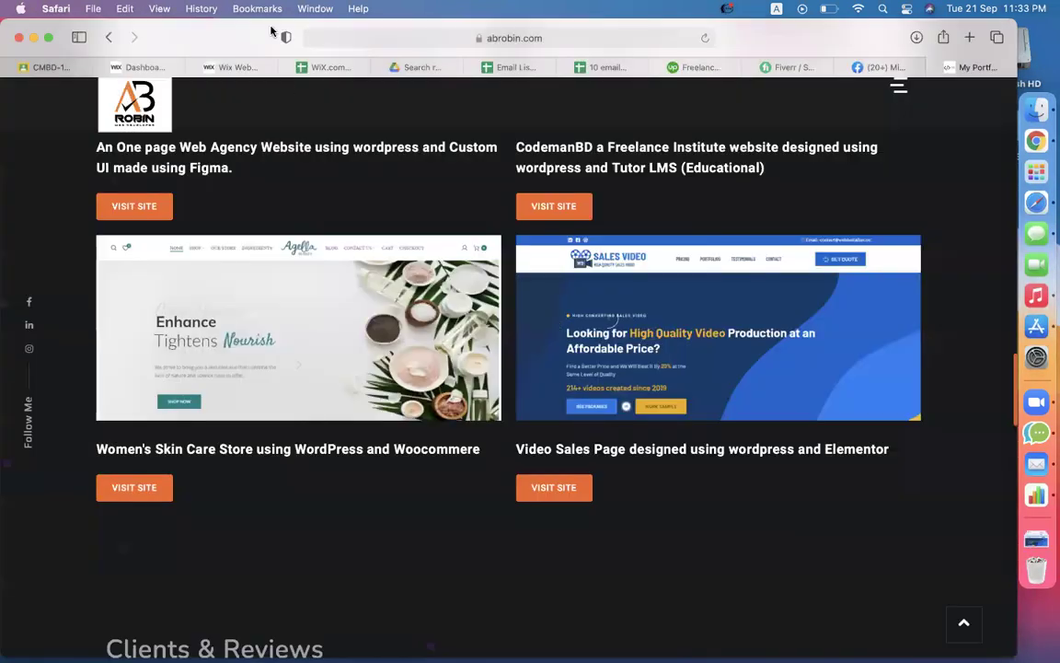
Step: Return to the Wix editor and upload images 1, 2 and 3 from Downloads to the album
click(152, 66)
click(224, 66)
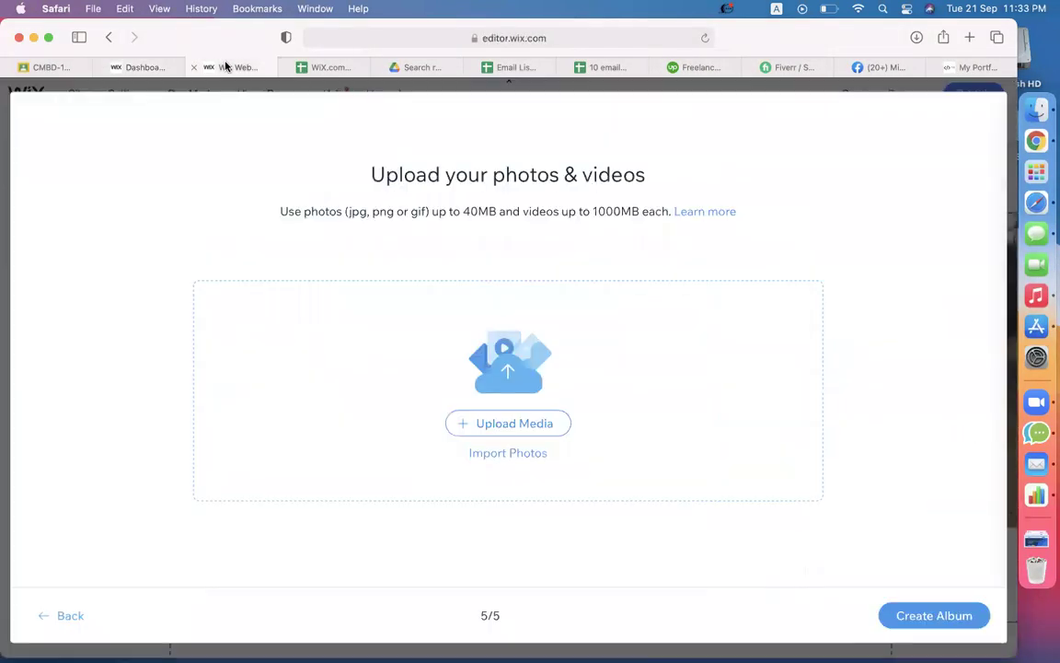
click(492, 425)
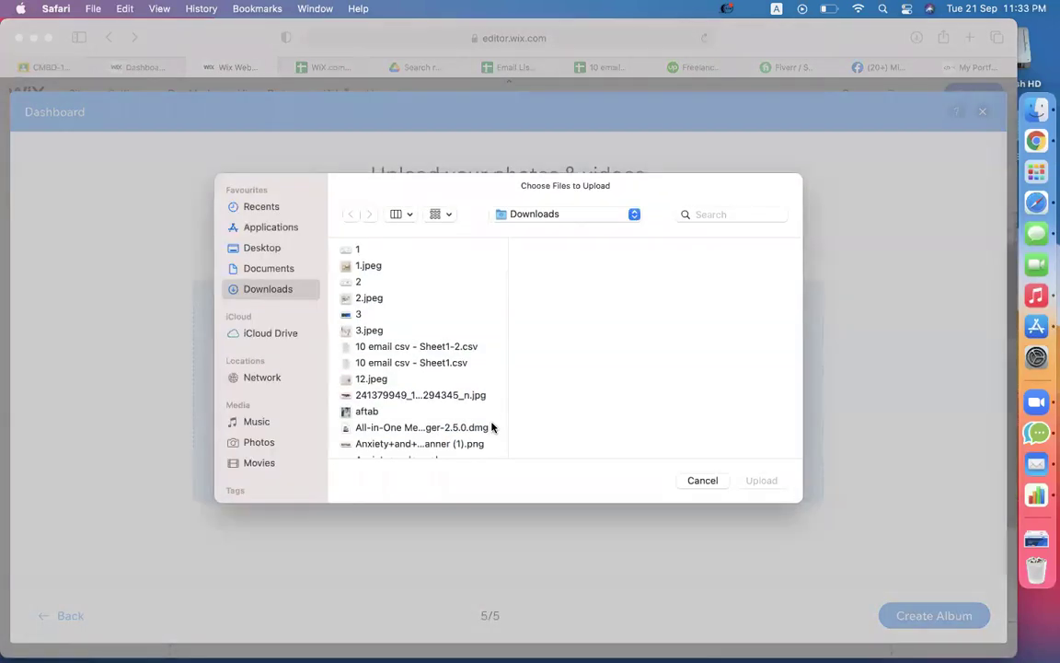
click(350, 249)
super+click(354, 280)
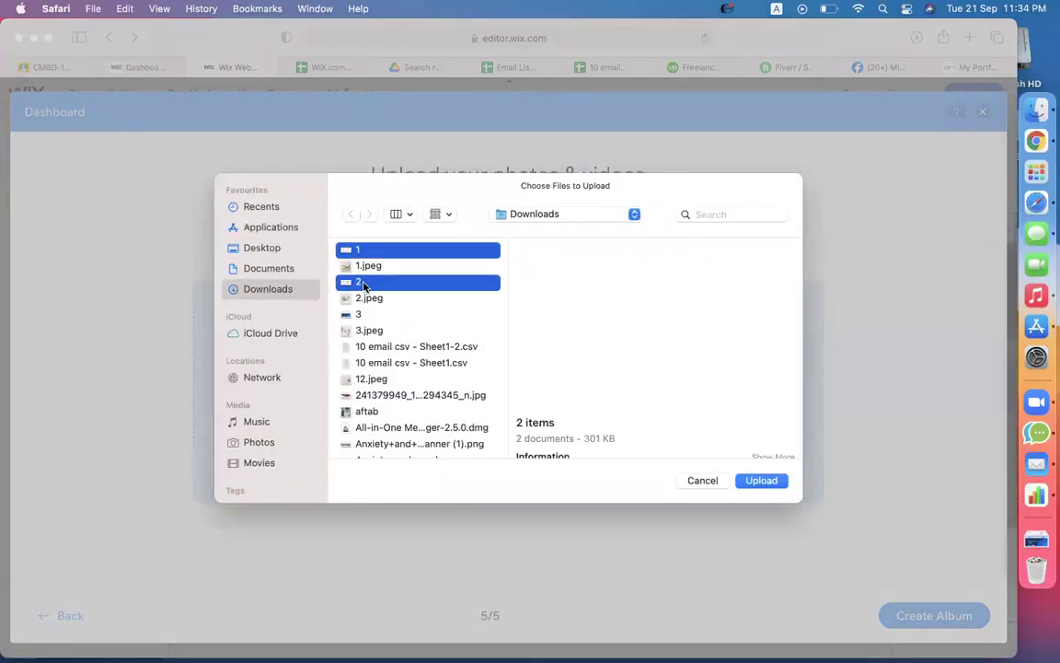
super+click(374, 315)
key(Return)
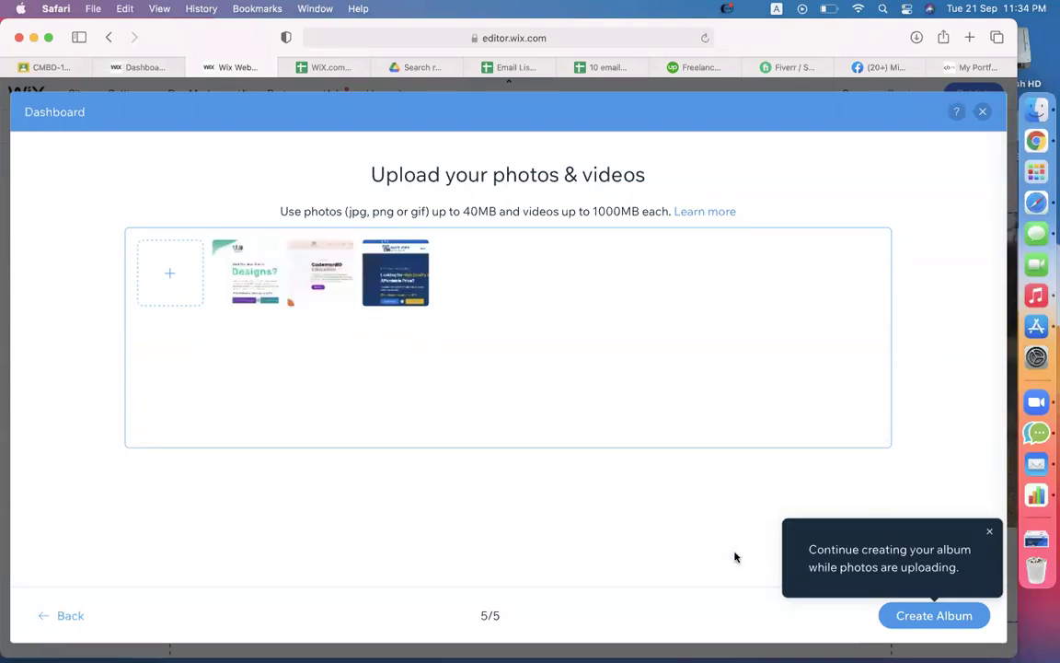
click(988, 537)
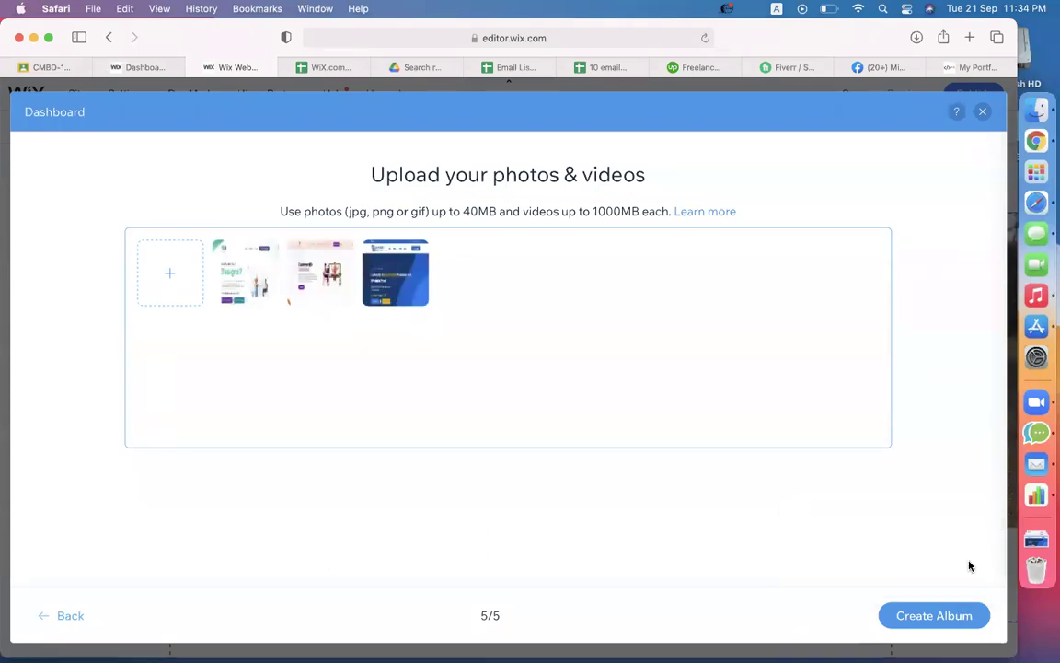
Step: Create the Web Portfolio album from the uploaded images and publish it
click(957, 617)
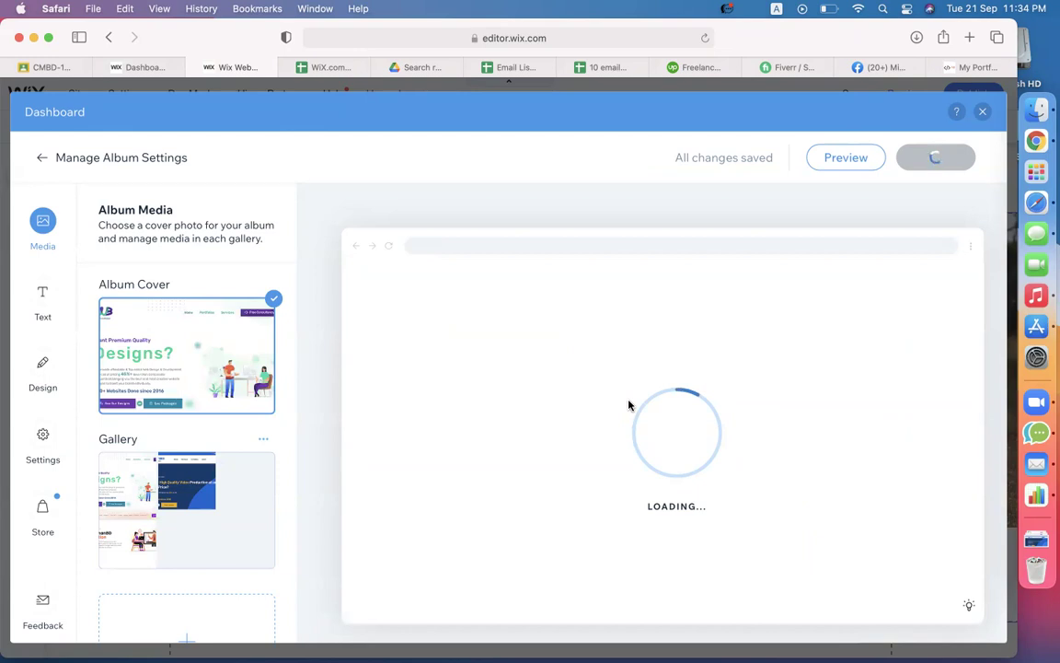
mouse_move(178, 372)
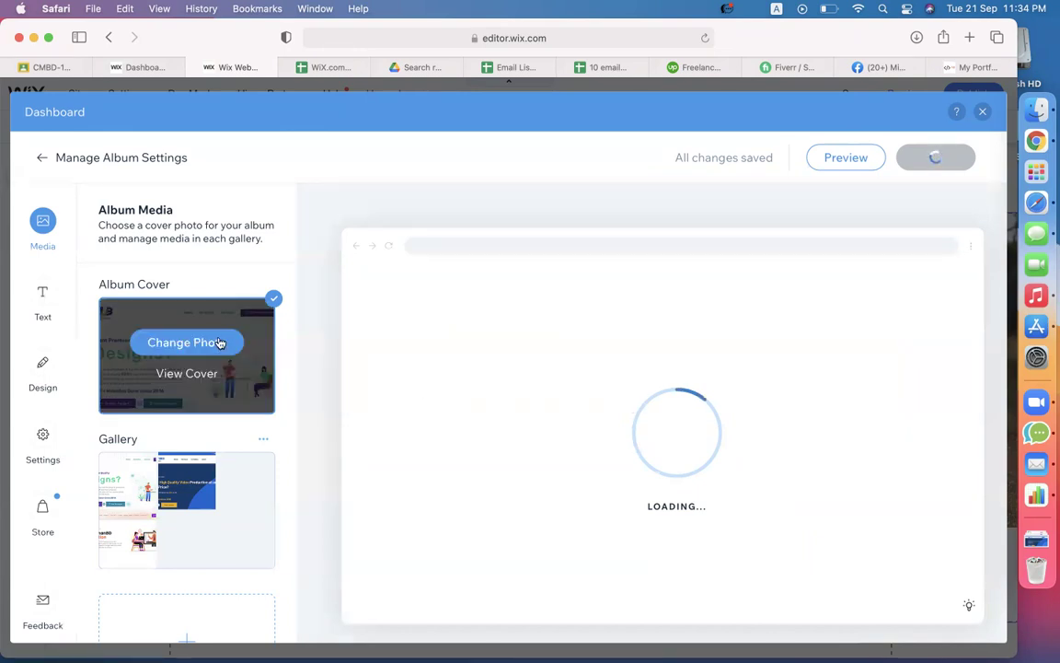
click(263, 438)
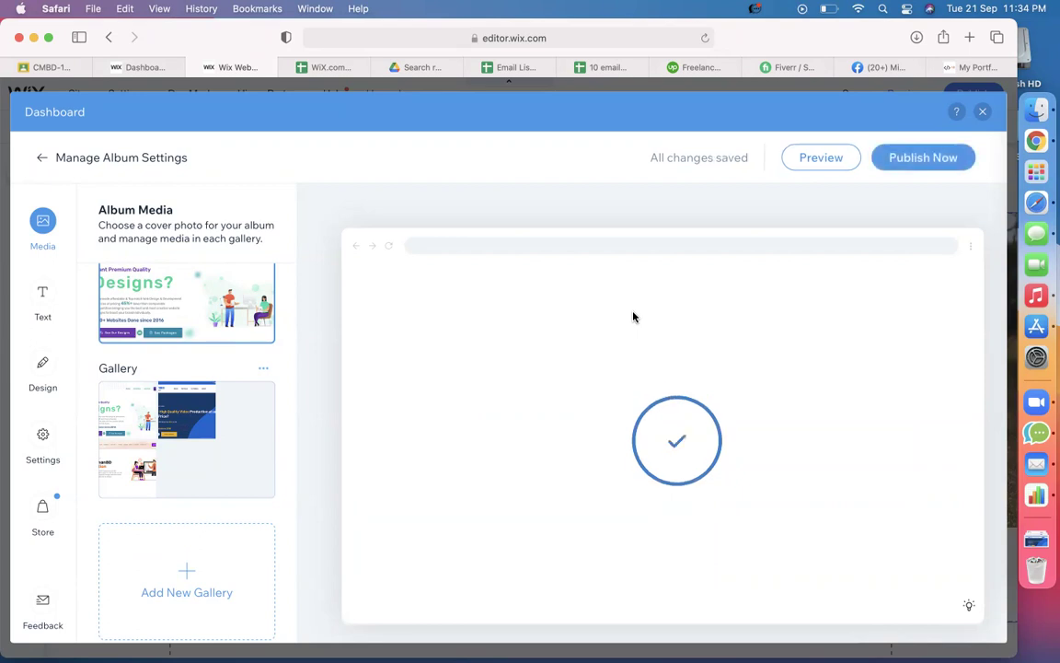
click(931, 169)
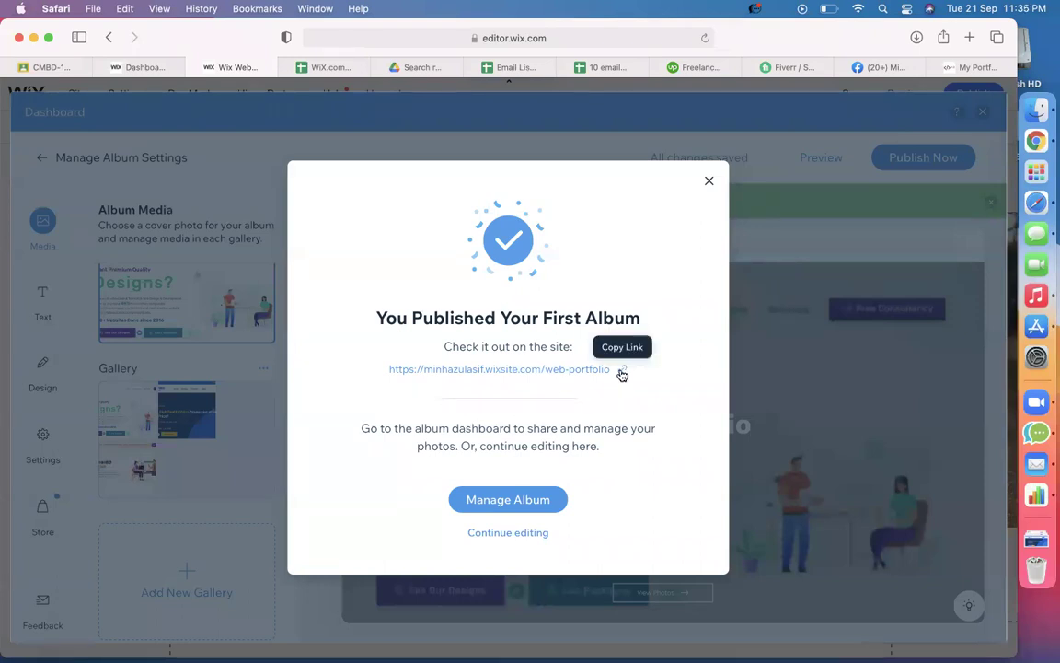
Step: Load the copied link of the published Web Portfolio album in the open Facebook tab
click(958, 69)
click(902, 65)
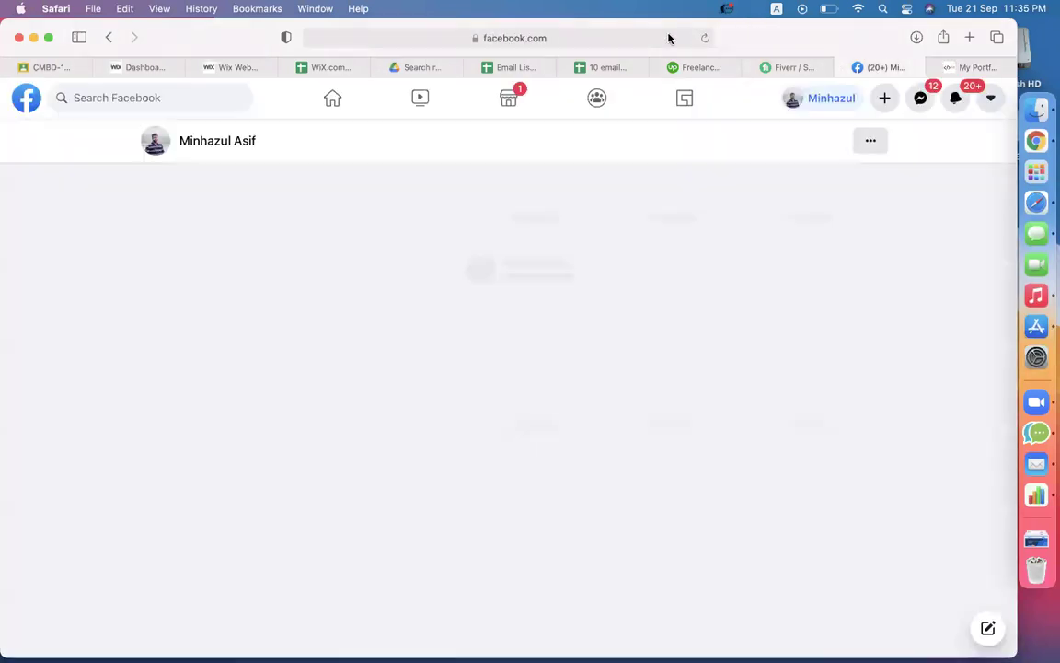
click(670, 38)
key(super+v)
key(Return)
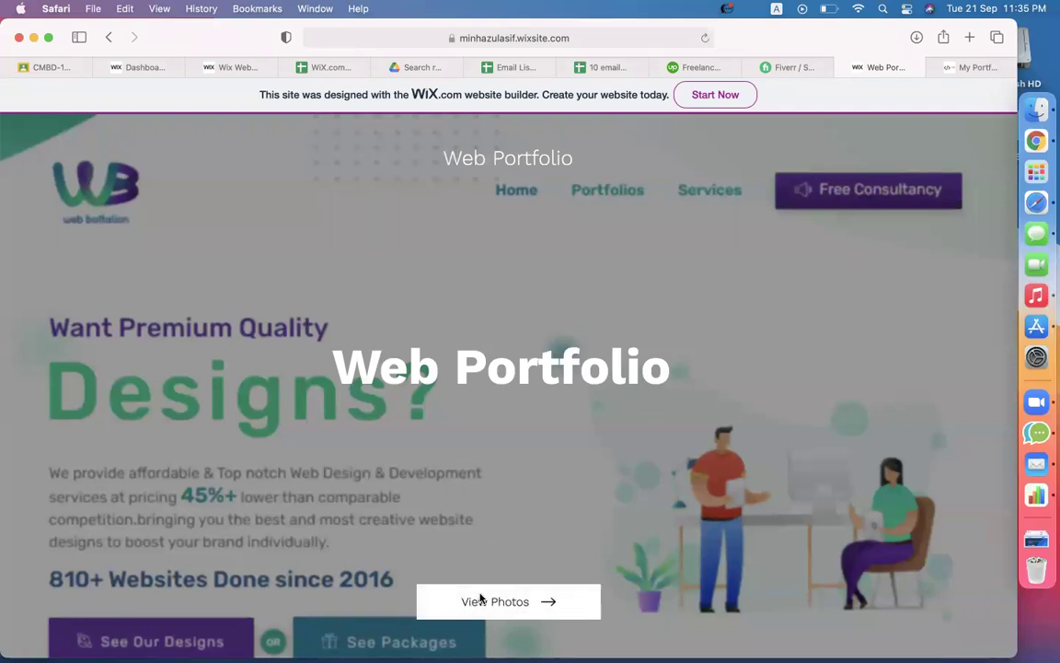
Step: View the published album's photos and look through the project images in its gallery
click(571, 603)
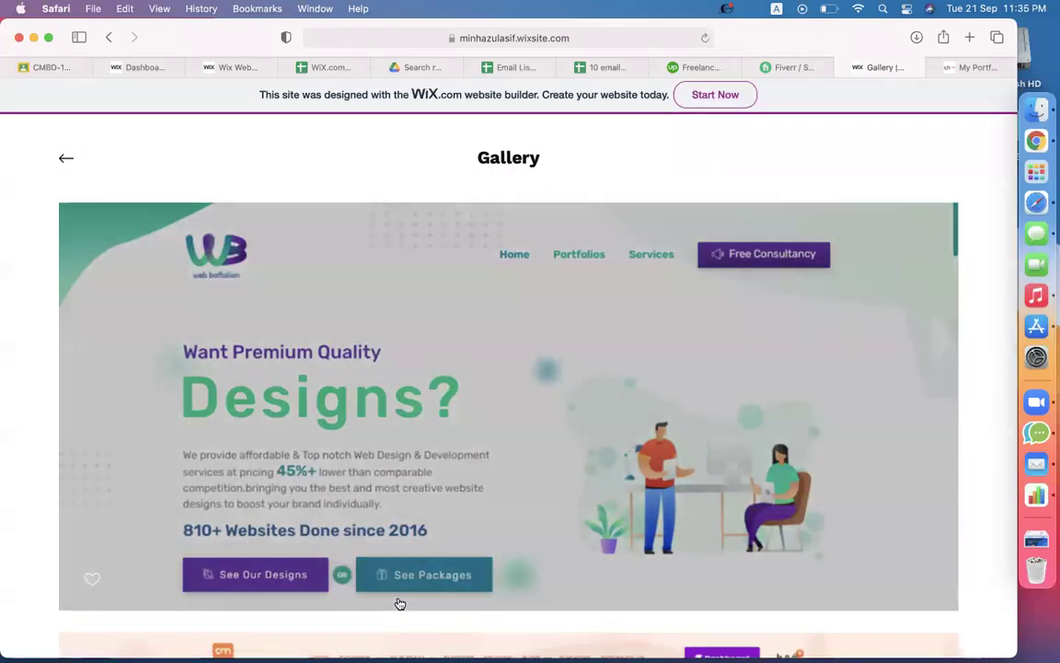
scroll(859, 332, down, 5)
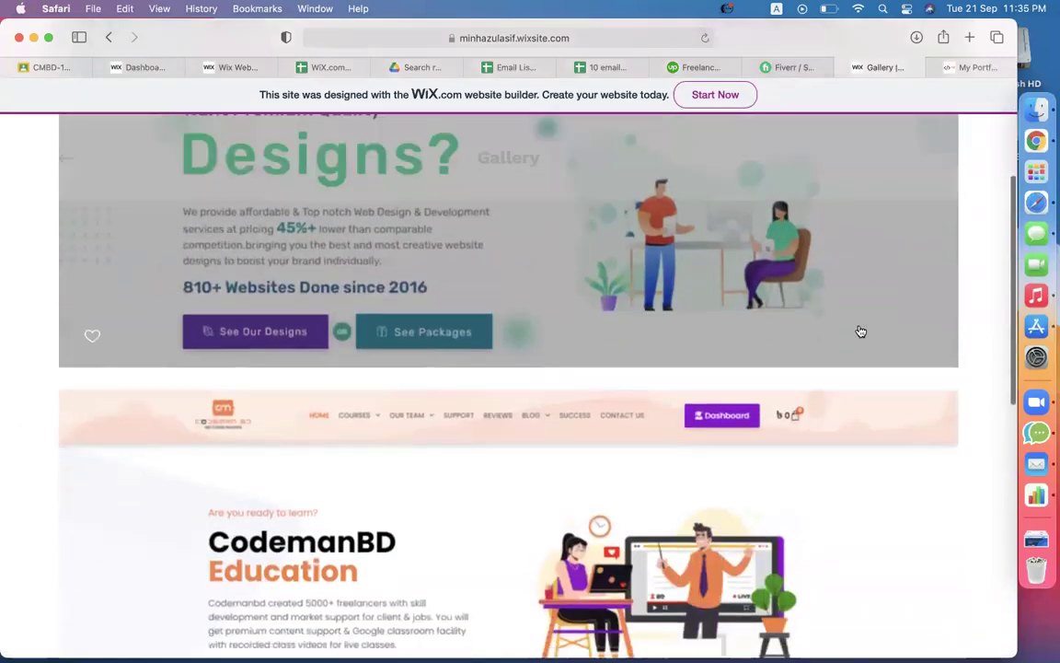
scroll(860, 331, down, 10)
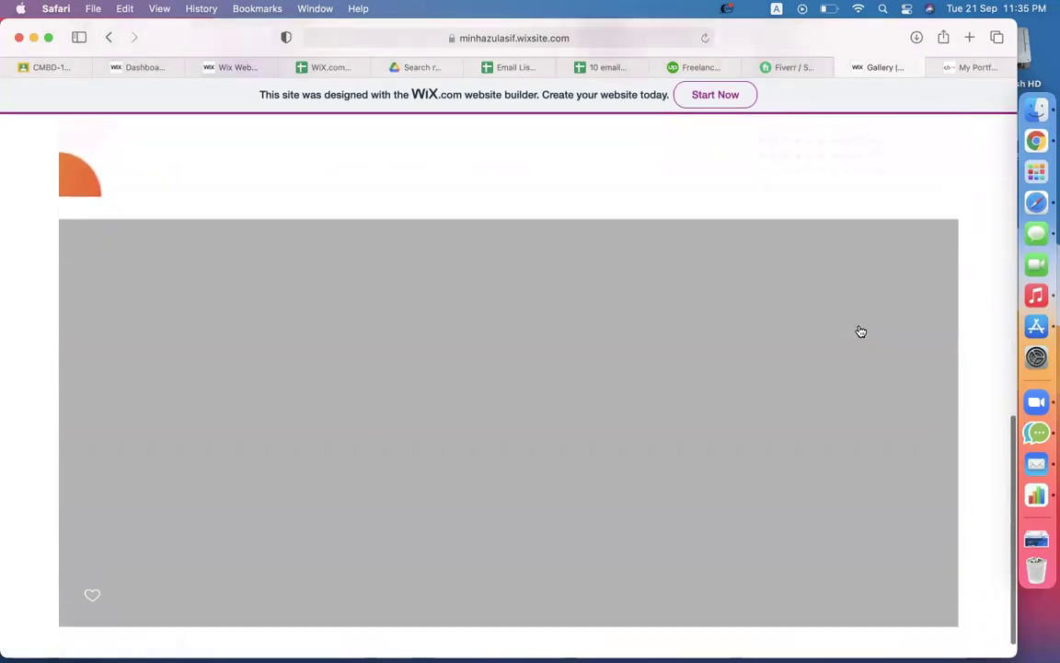
scroll(860, 332, up, 3)
scroll(858, 330, down, 4)
scroll(859, 329, up, 13)
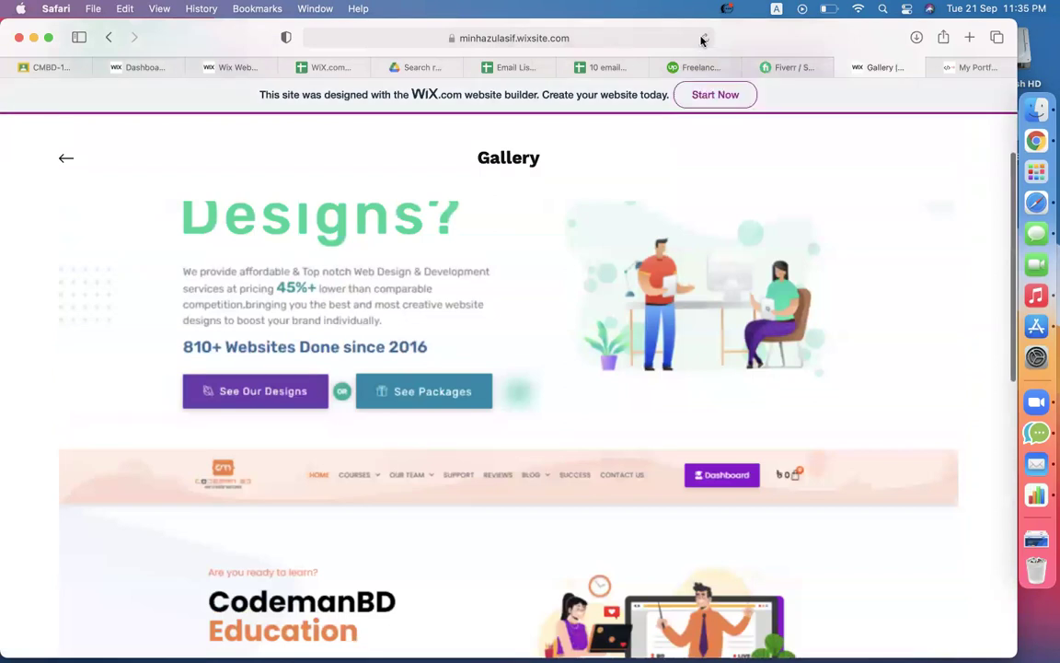
Step: Visit the live Video Sales Page site from the portfolio page and find its Our Works section
click(978, 67)
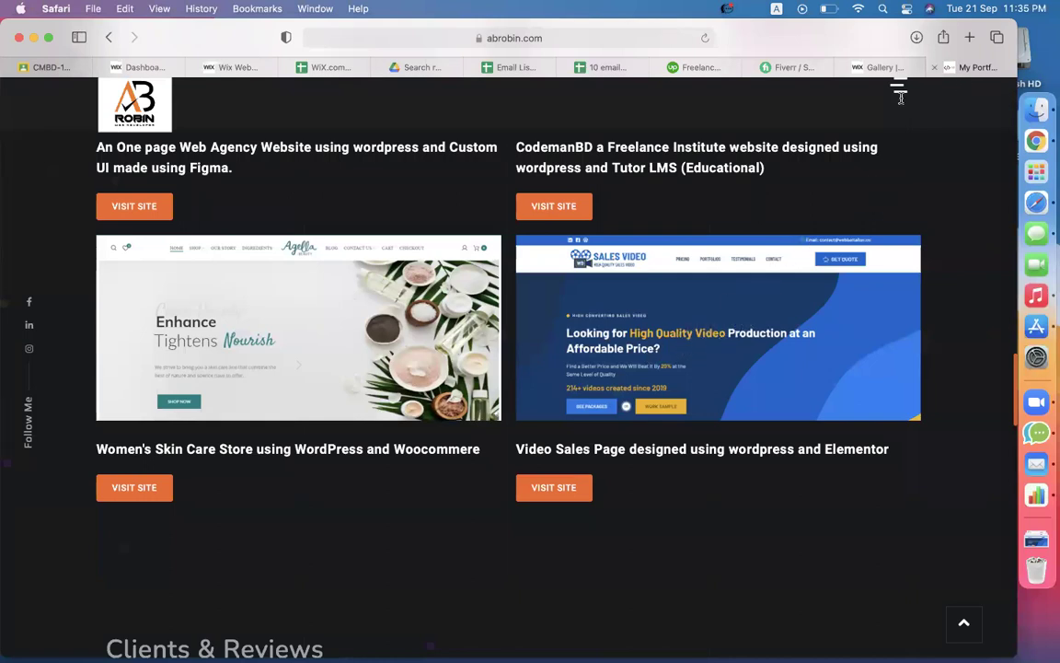
click(575, 487)
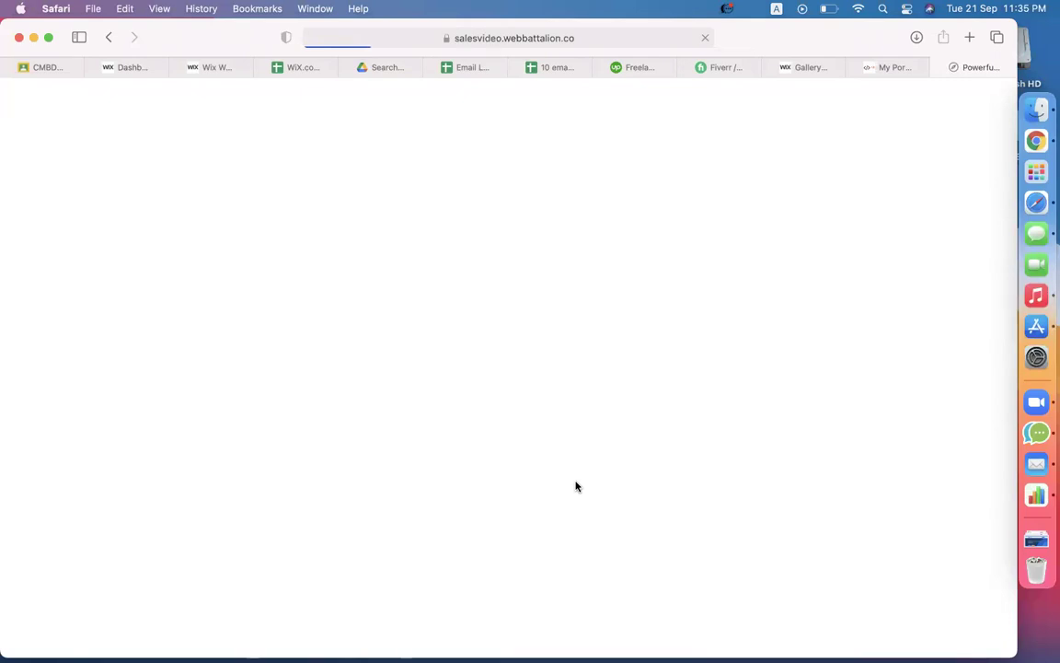
scroll(746, 407, down, 10)
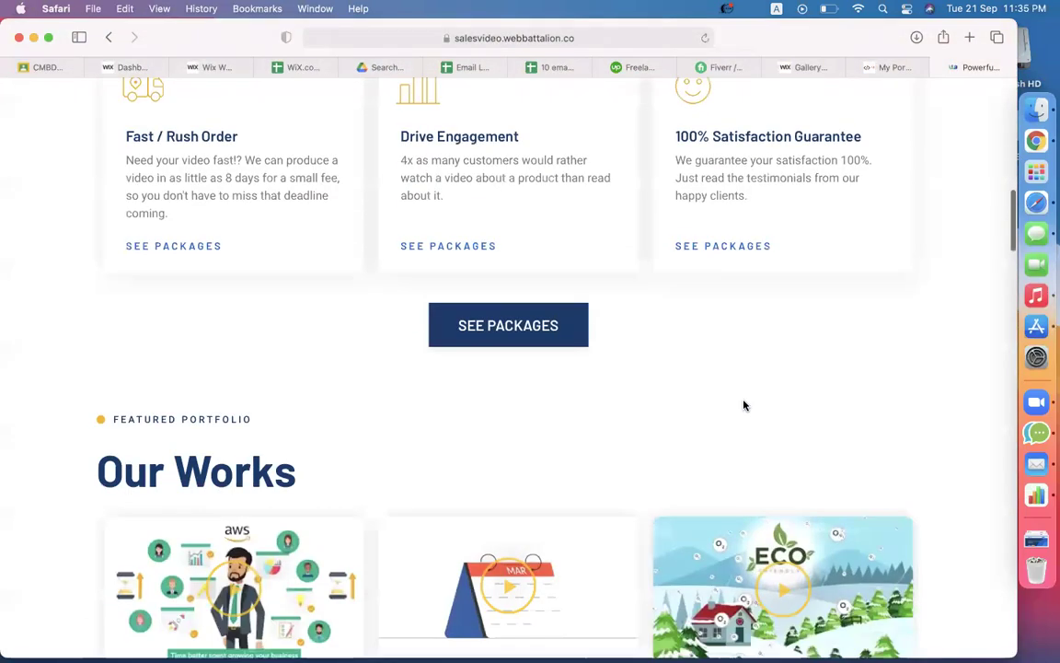
scroll(746, 407, up, 4)
scroll(746, 405, down, 8)
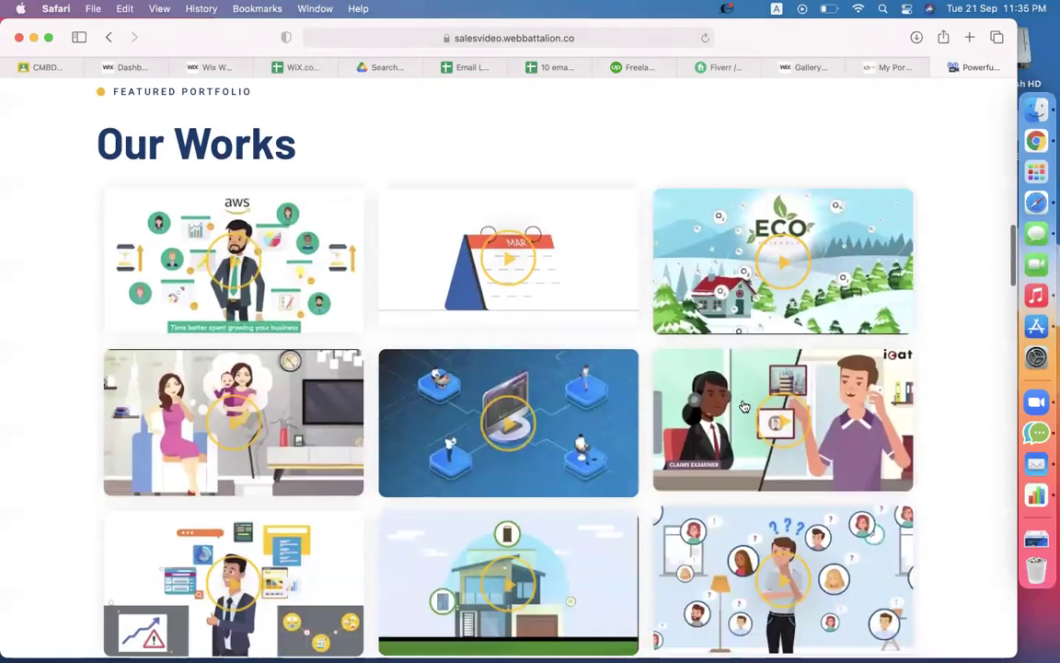
Step: Capture a screenshot of the Our Works section, limiting the area to the heading and the first two video columns
key(super+shift+5)
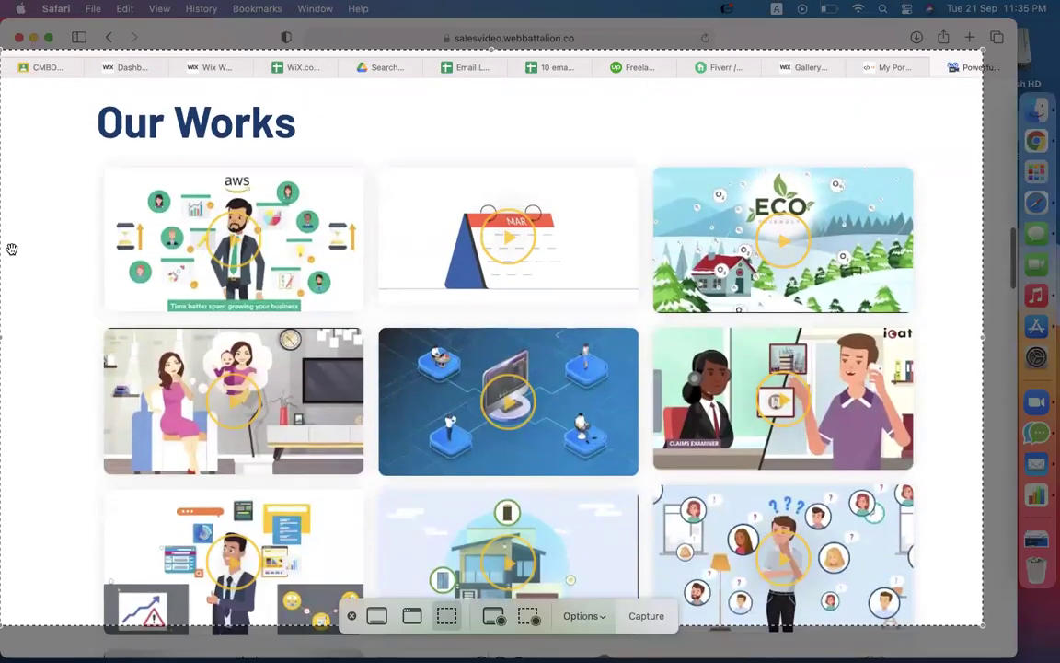
drag(6, 52, 50, 89)
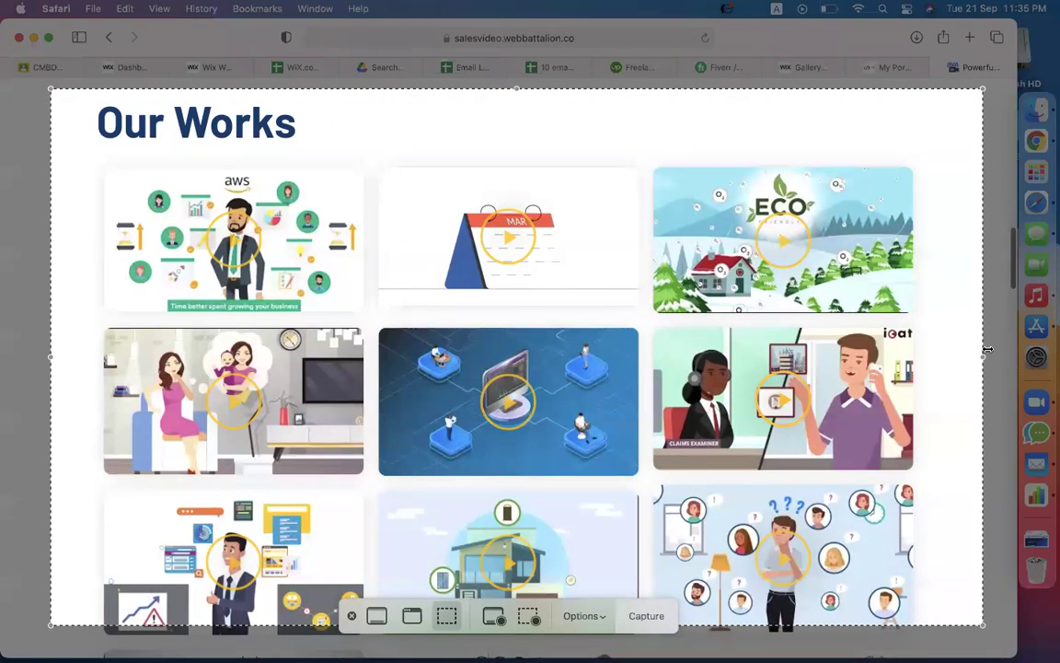
drag(987, 350, 646, 324)
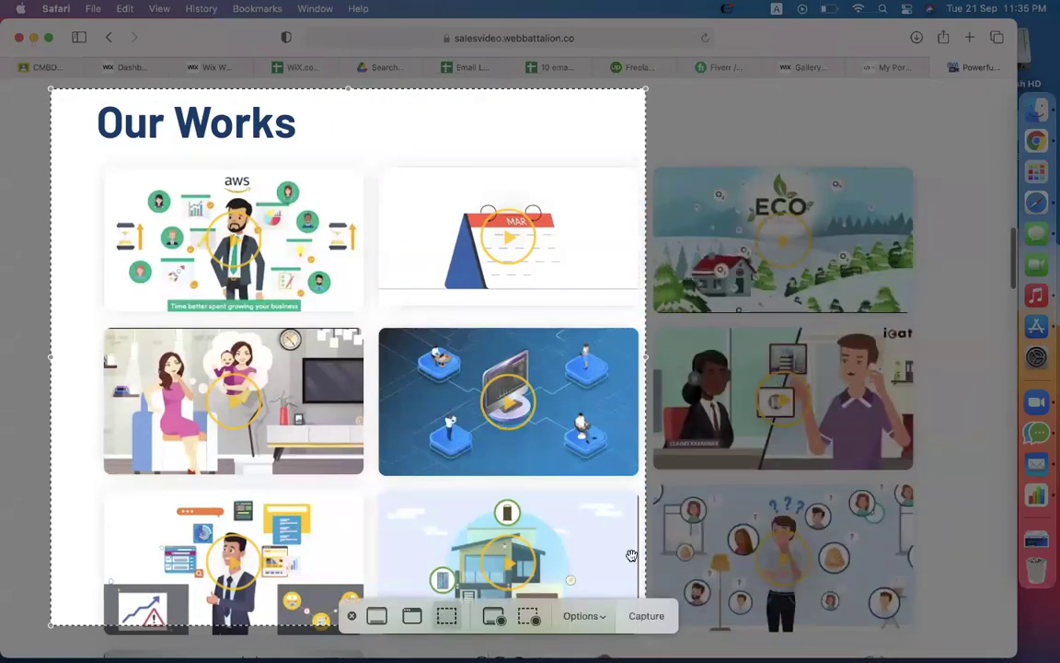
click(644, 617)
Step: Capture a screenshot of the Choose Your Preferable Packages section, covering the Whiteboard and Explainer packages
scroll(833, 548, down, 10)
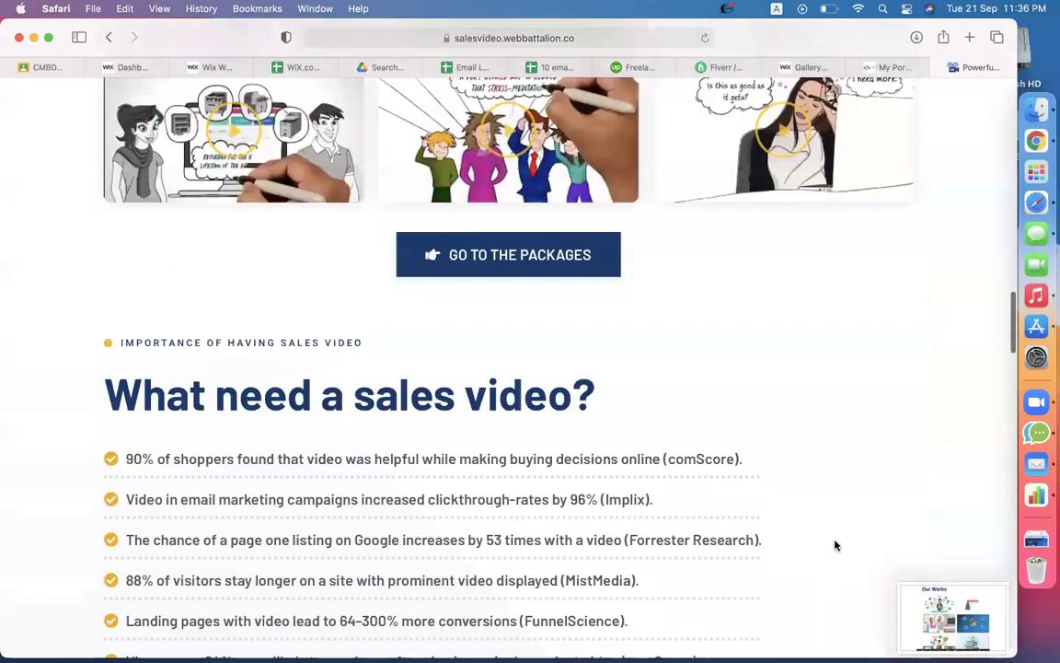
scroll(835, 545, down, 15)
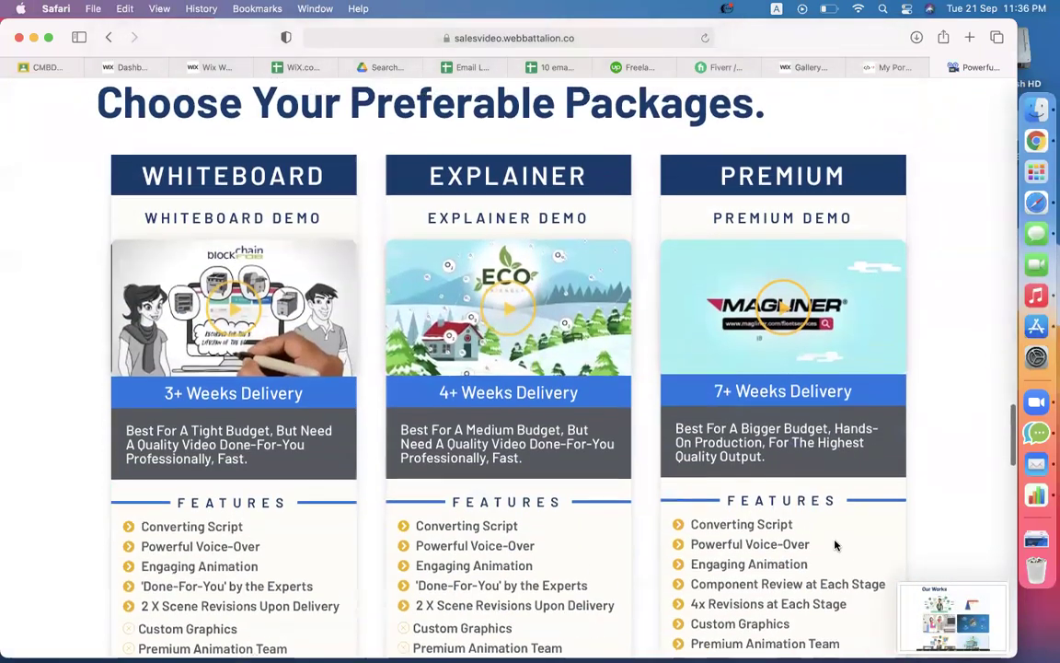
key(super+shift+5)
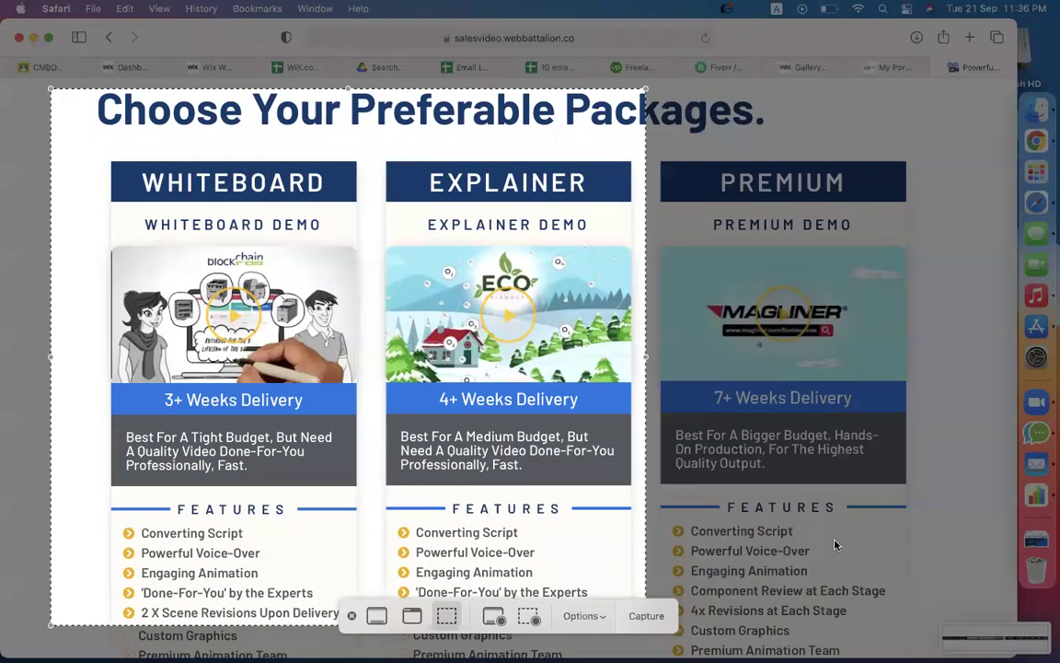
drag(481, 405, 493, 403)
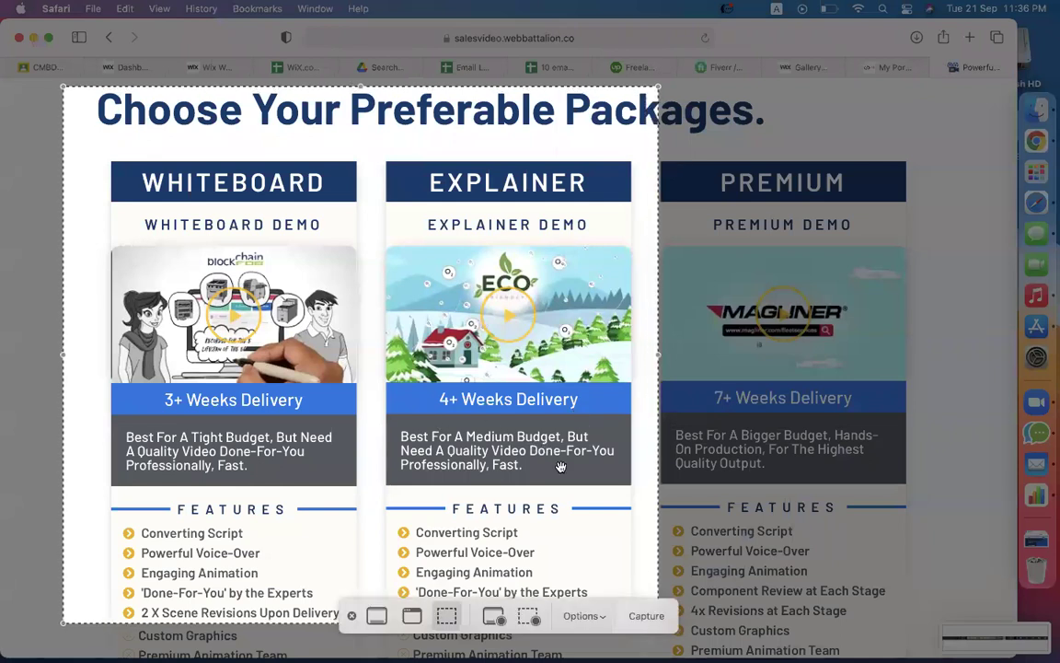
click(646, 616)
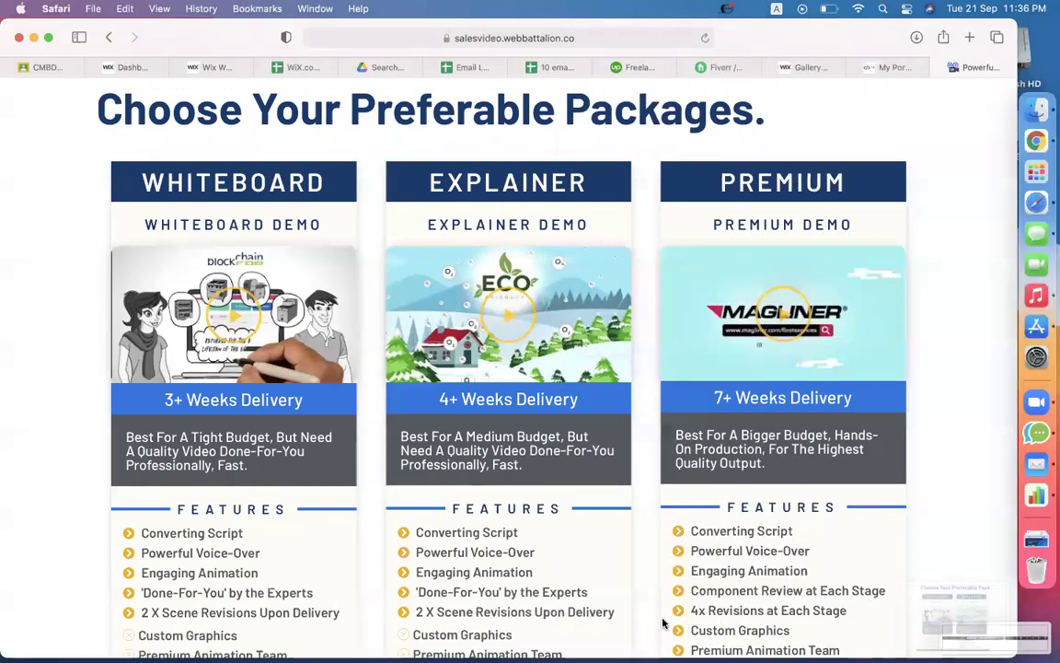
Step: Return to the Wix editor, dismiss the published-album message and open the gallery's media for managing
click(206, 73)
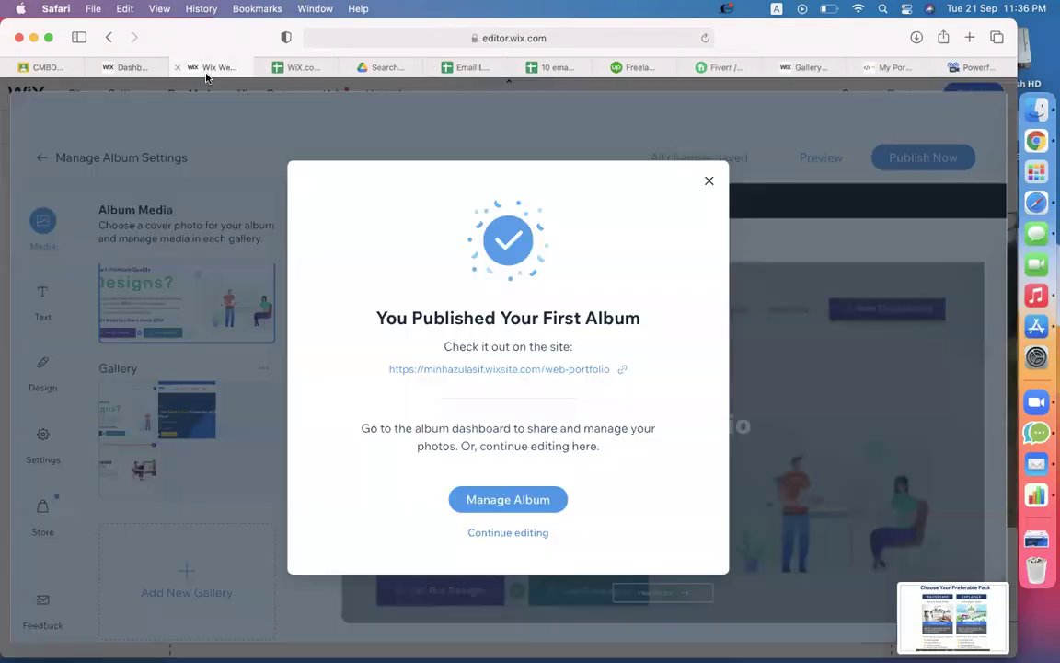
click(710, 182)
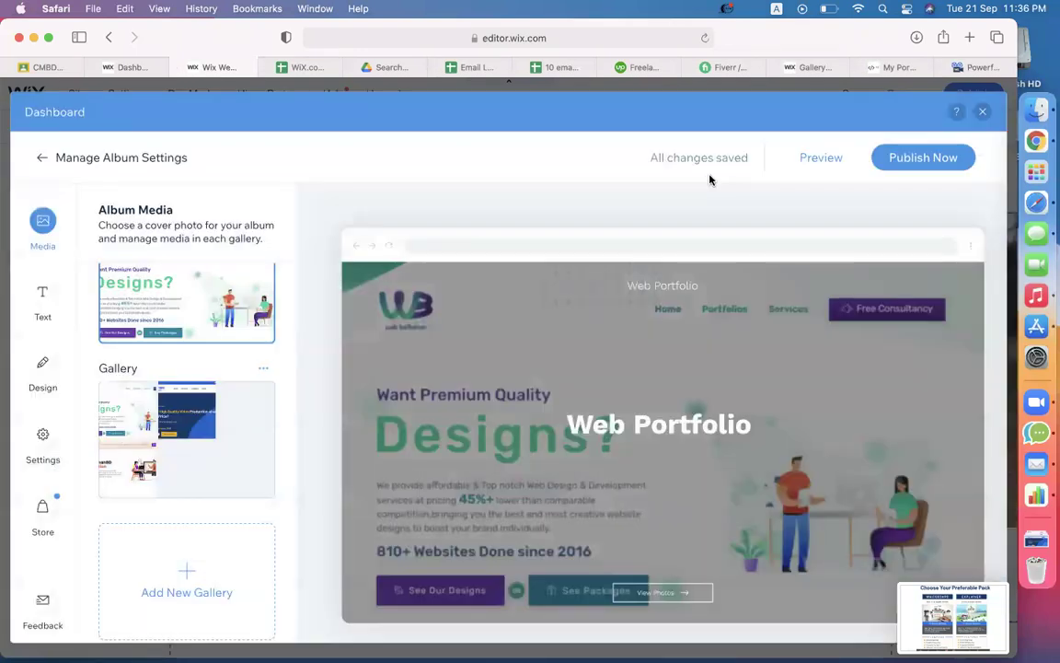
mouse_move(193, 460)
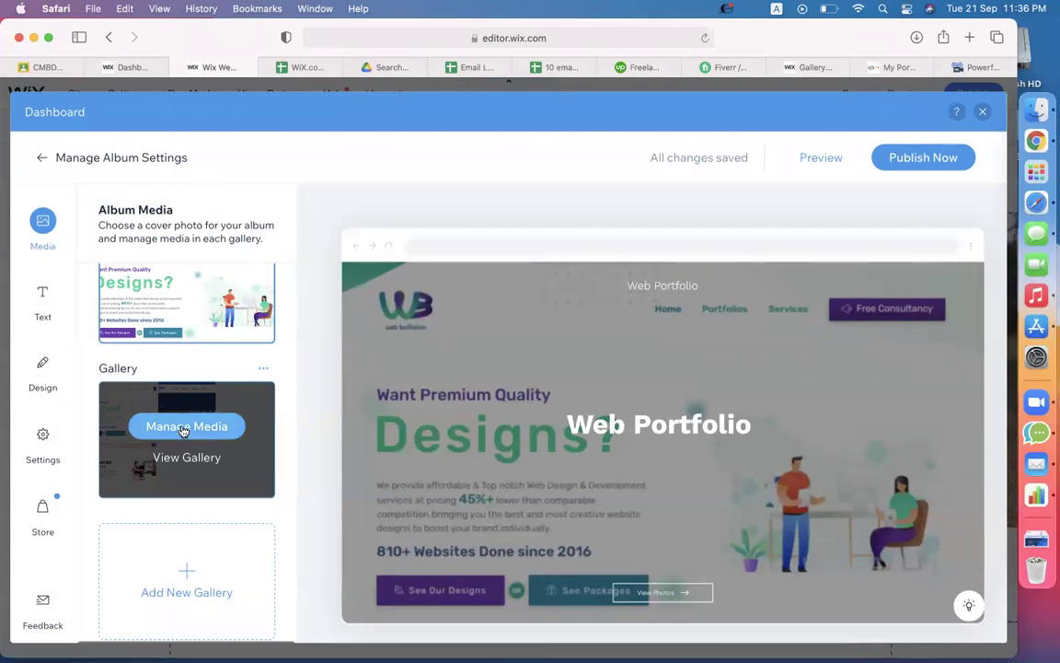
click(185, 427)
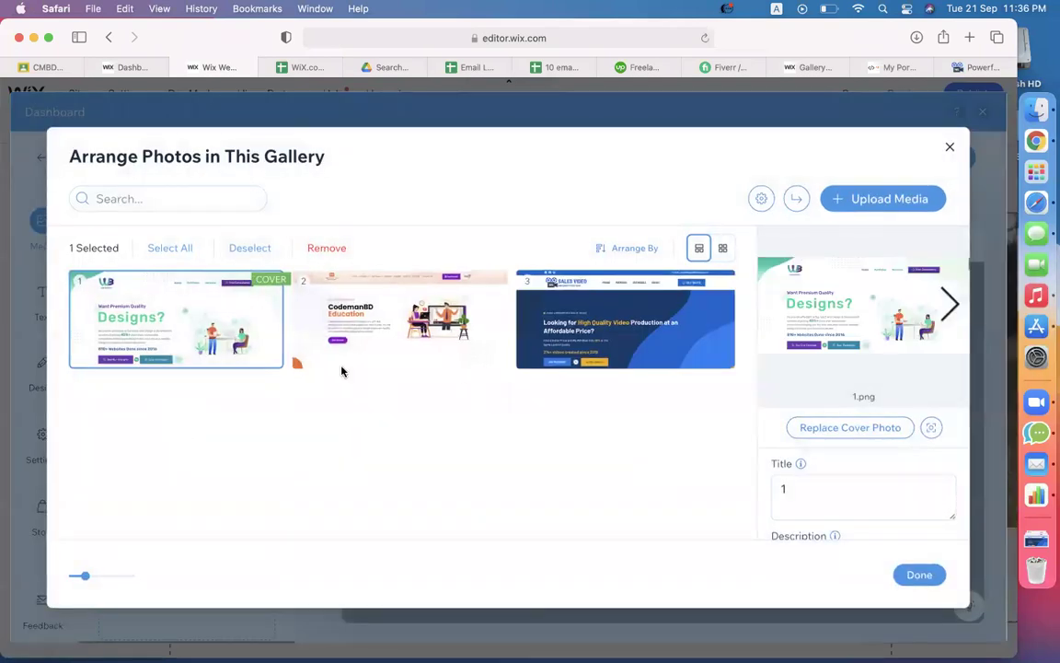
Step: Upload the 12.27.39 AM, 11.36.00 PM and 11.36.08 PM screenshots from the Desktop to the gallery
click(890, 203)
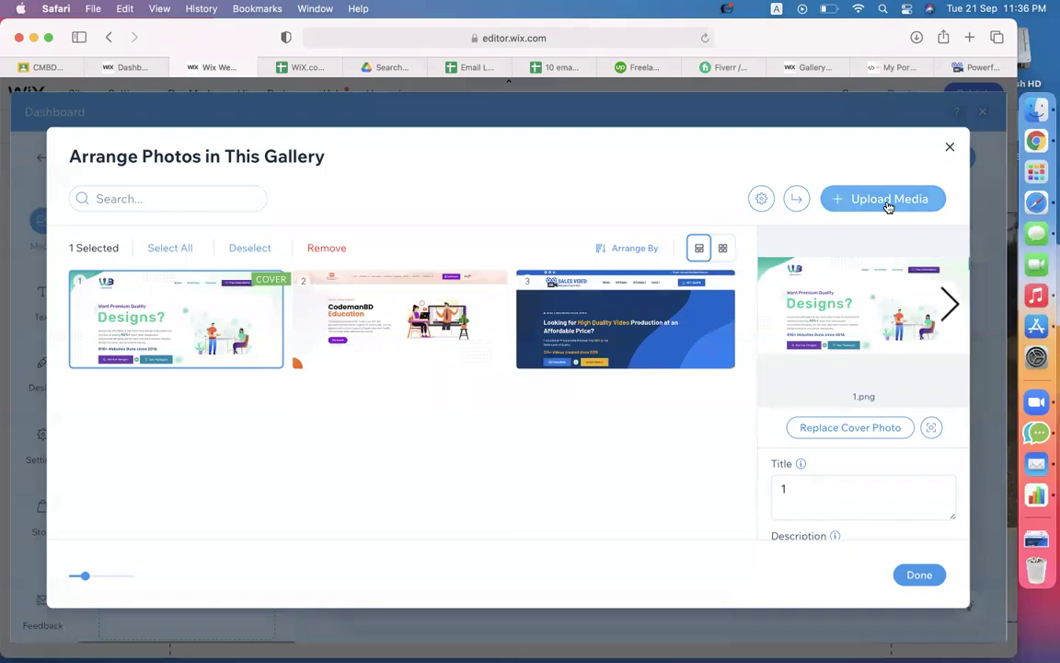
click(263, 247)
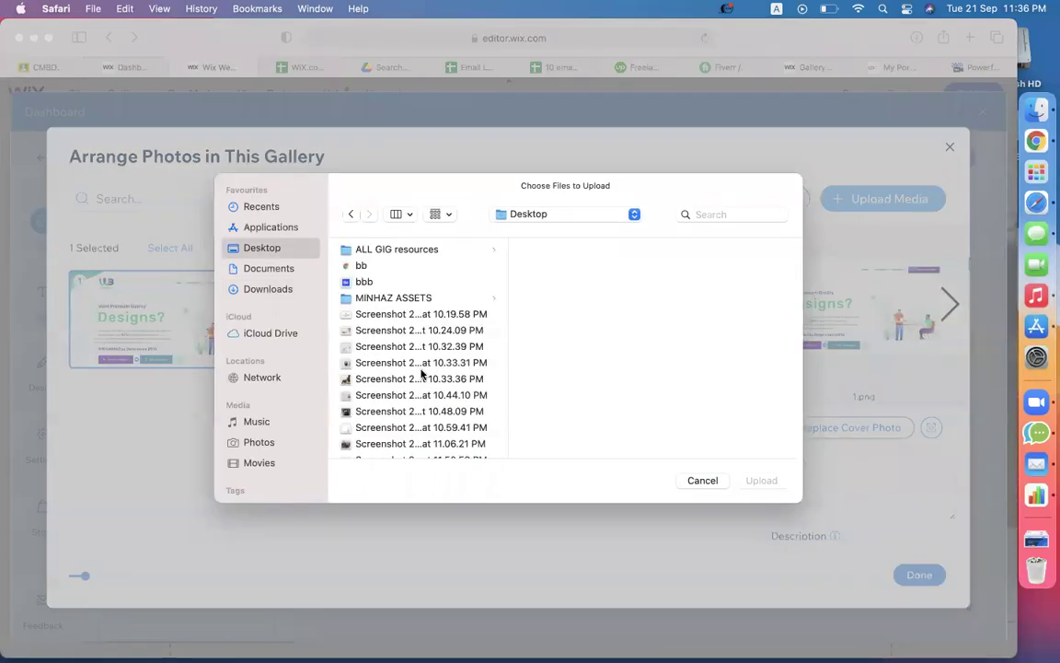
scroll(378, 337, down, 5)
click(385, 349)
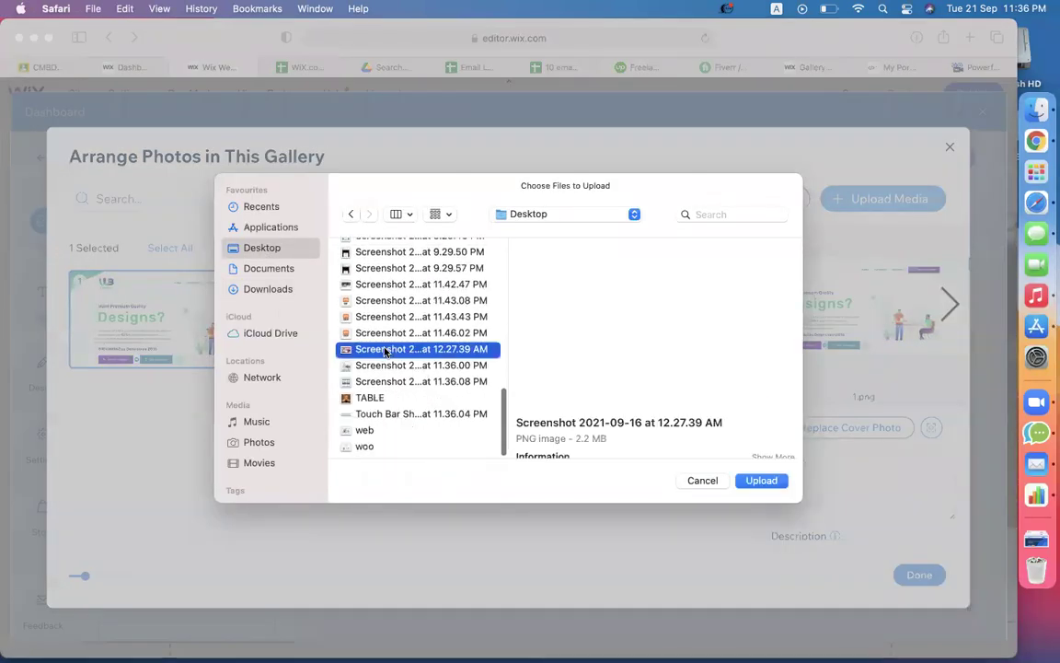
key(Down)
key(Down)
key(Up)
key(Up)
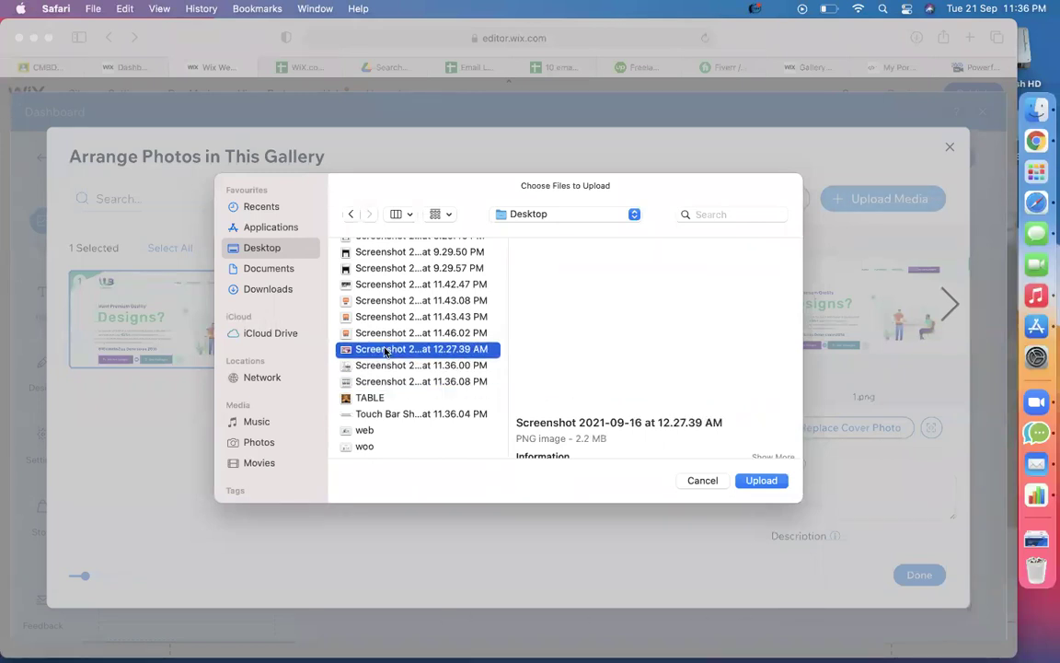
key(shift+Down)
key(shift+Down)
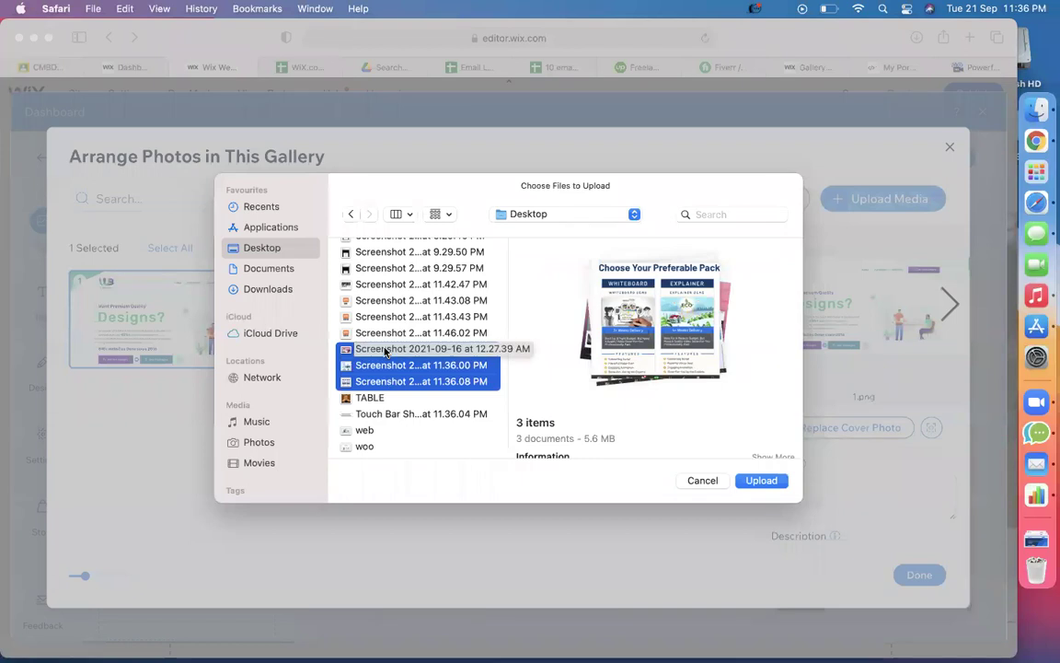
key(Return)
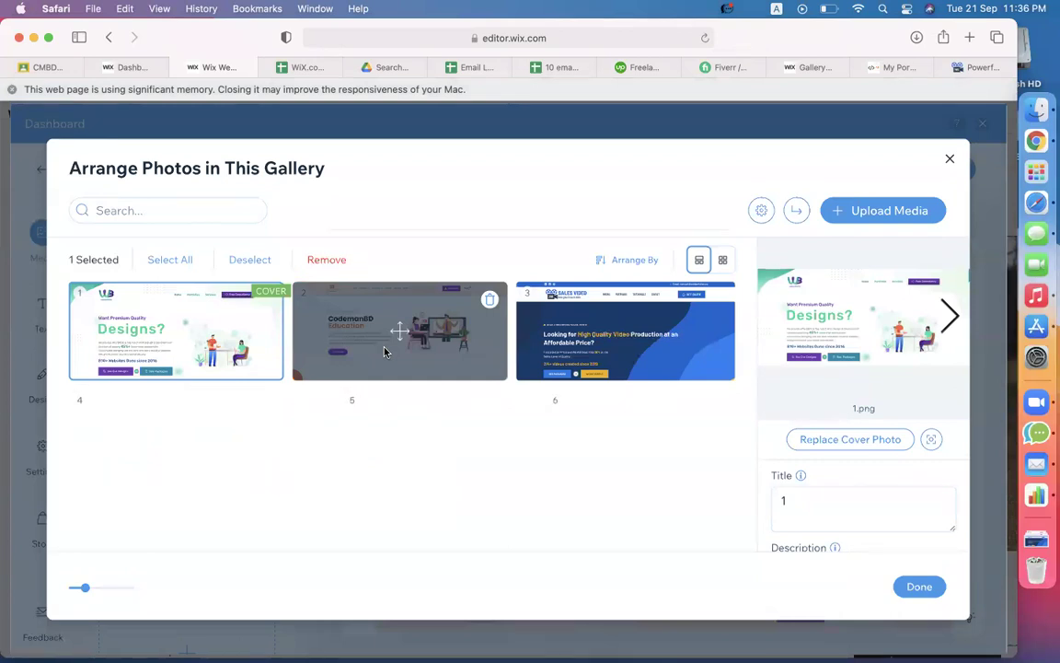
Step: Finish arranging the gallery photos and publish the updated album
click(915, 588)
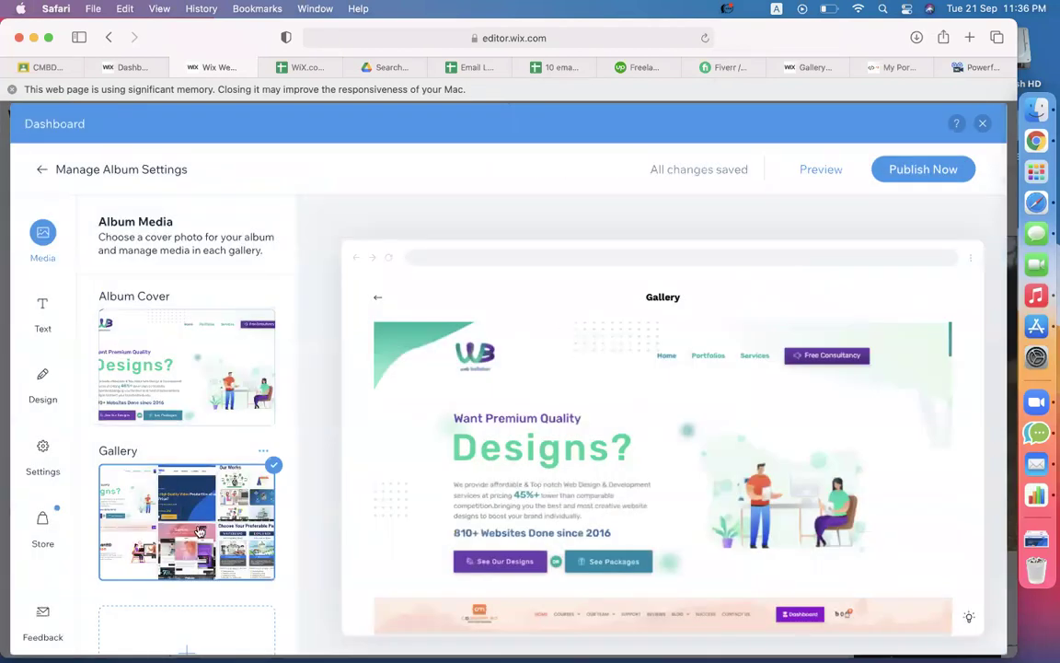
click(937, 168)
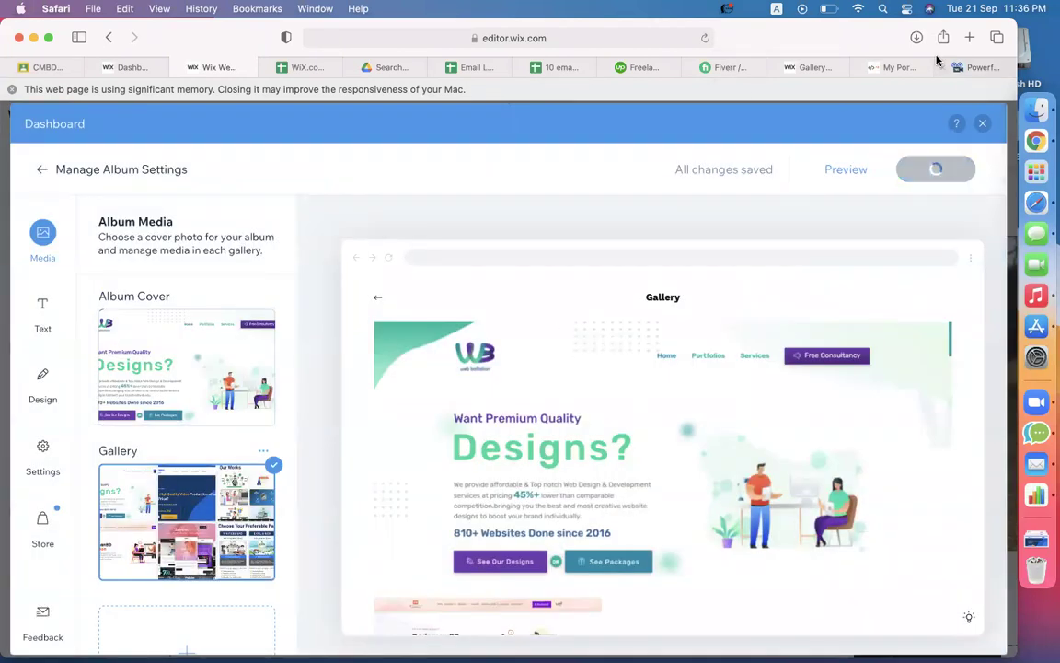
Step: Reload the published album gallery and look through it for the newly added screenshots
click(806, 70)
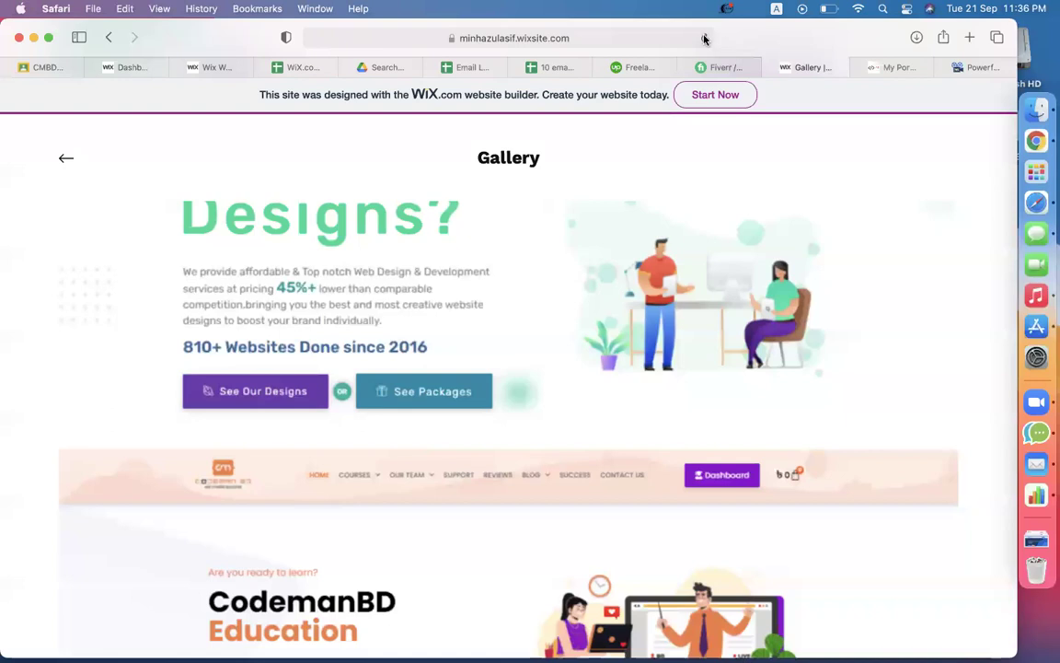
click(704, 38)
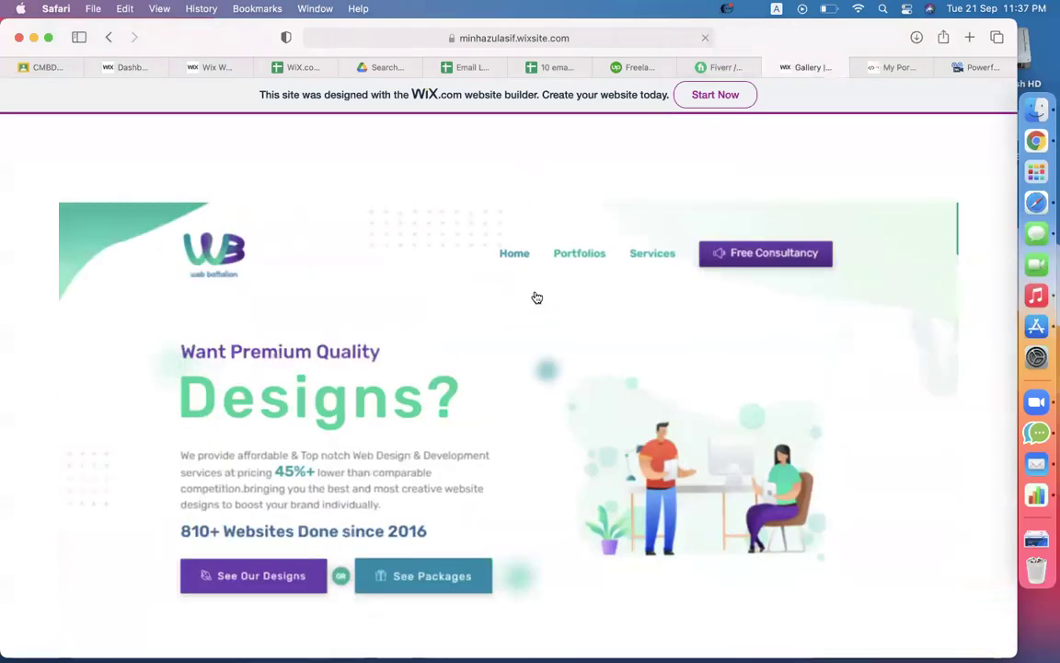
scroll(737, 390, down, 10)
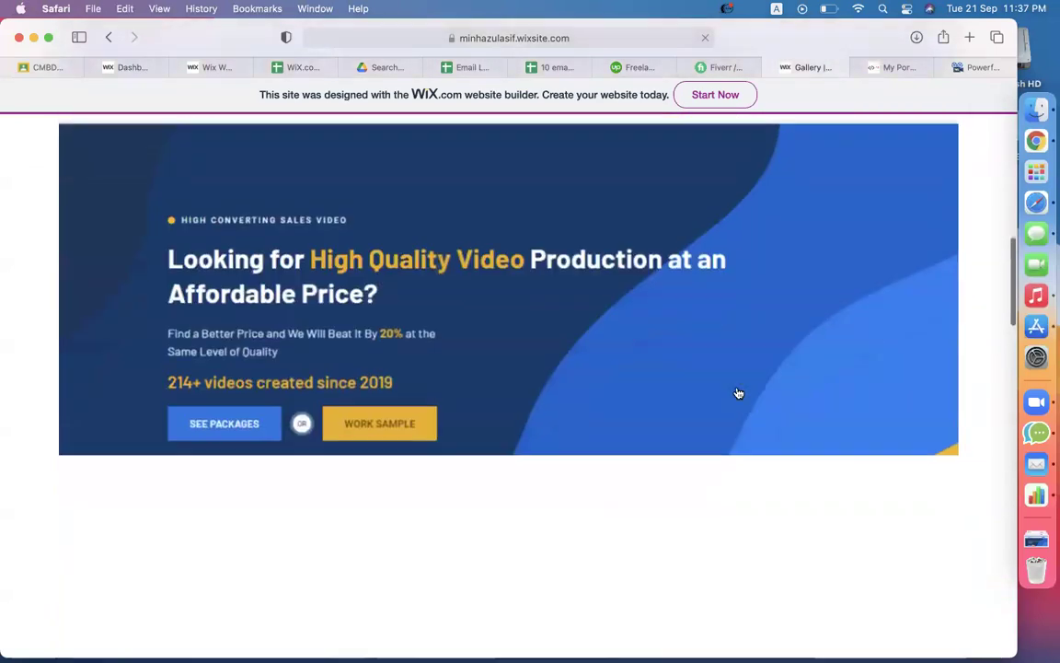
scroll(738, 393, down, 5)
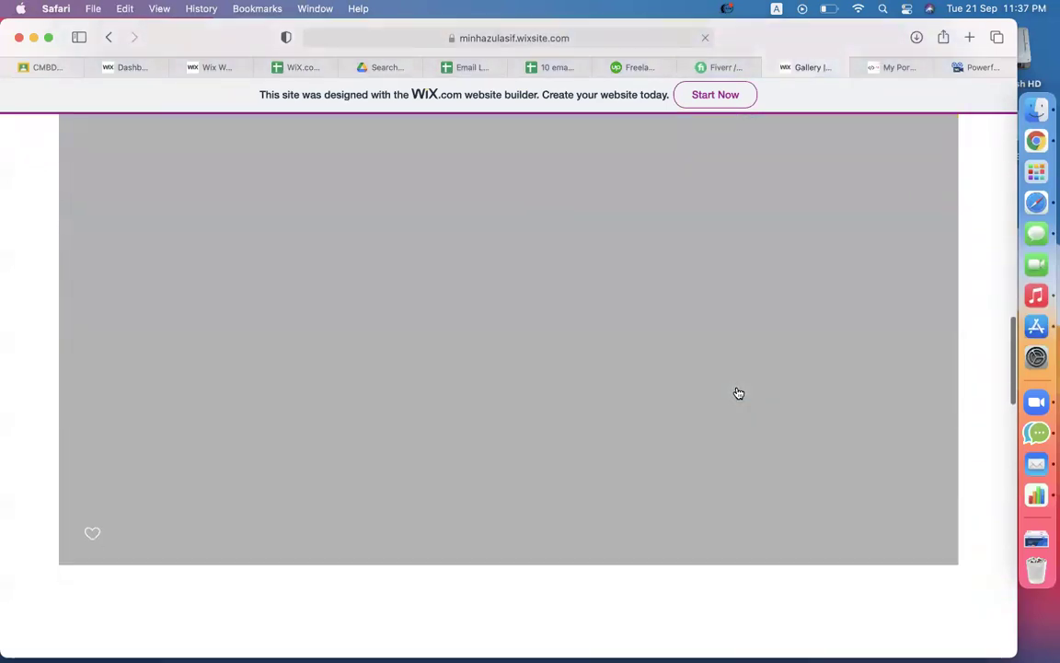
scroll(738, 393, down, 10)
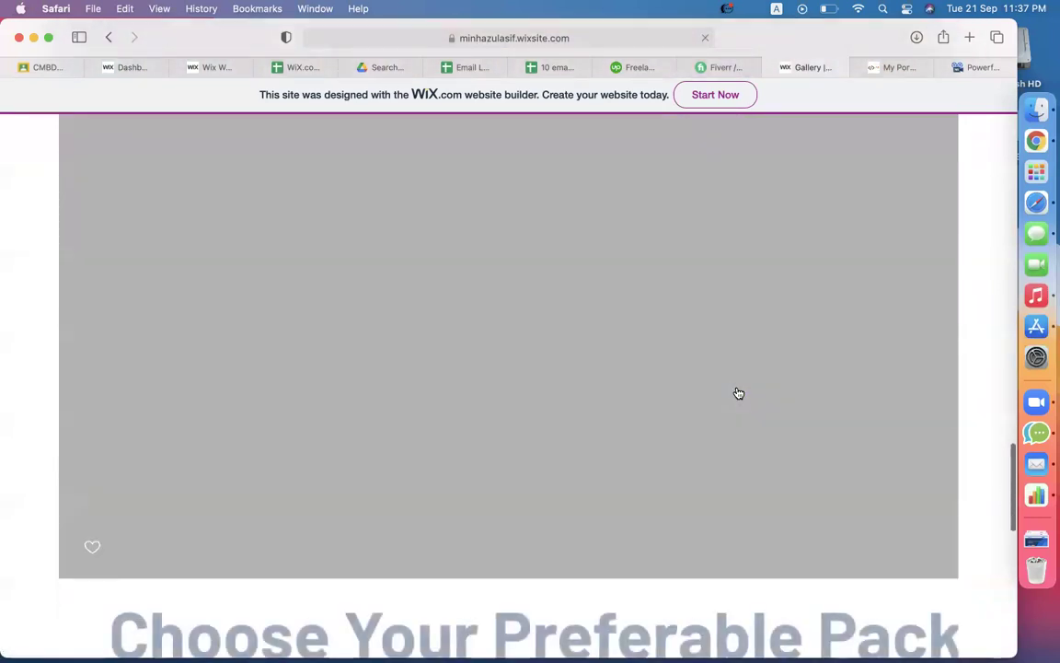
Step: Finish looking through the published gallery, return to the Wix editor and close the album management window
scroll(738, 393, down, 12)
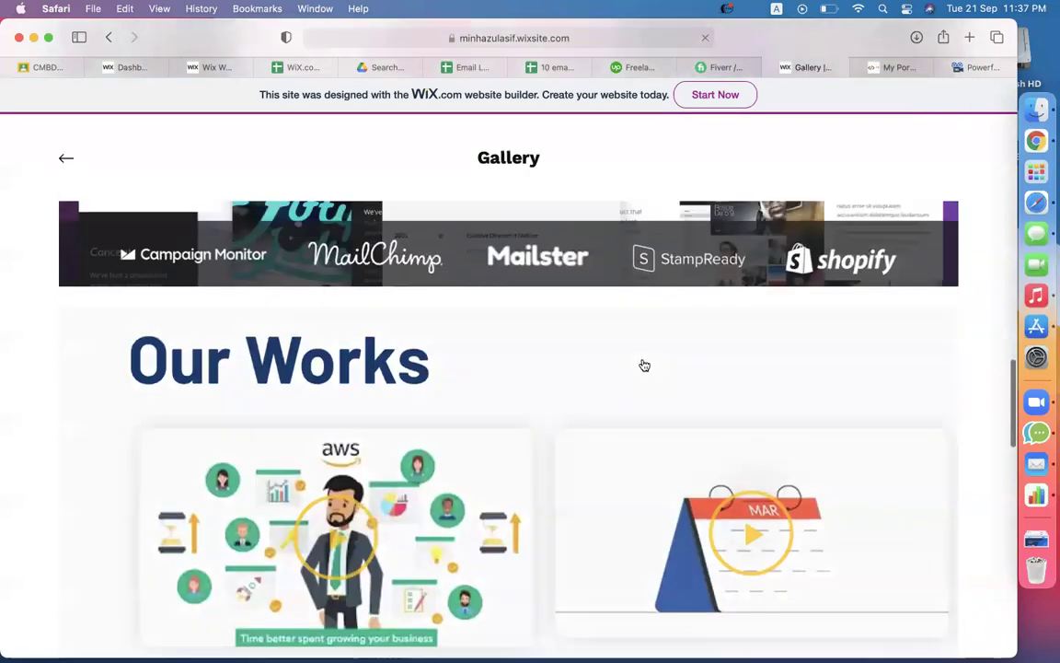
click(129, 66)
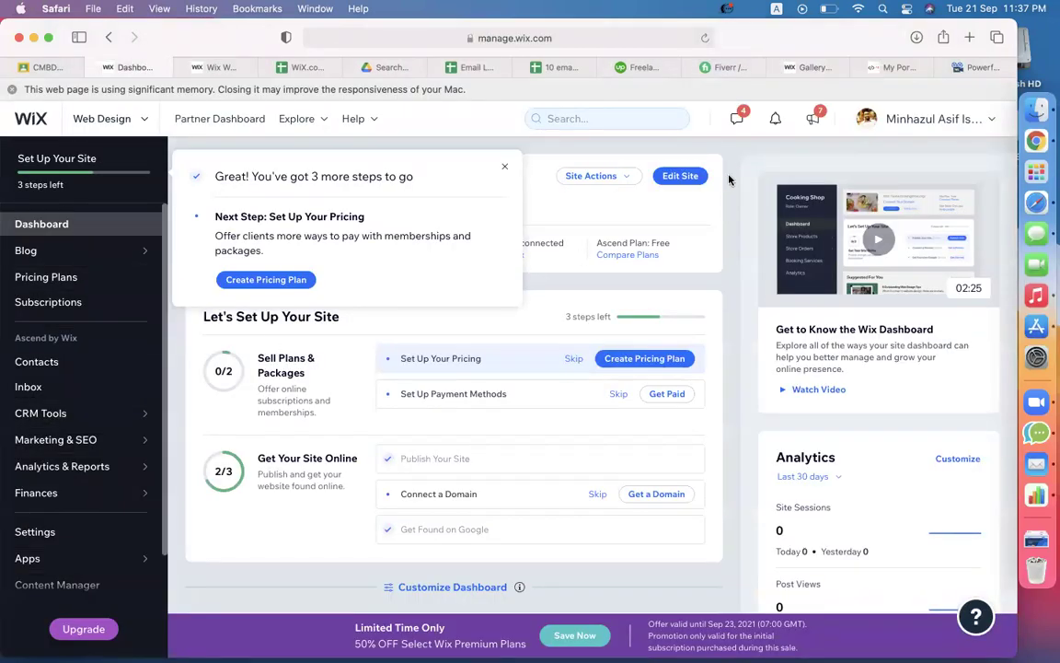
click(212, 67)
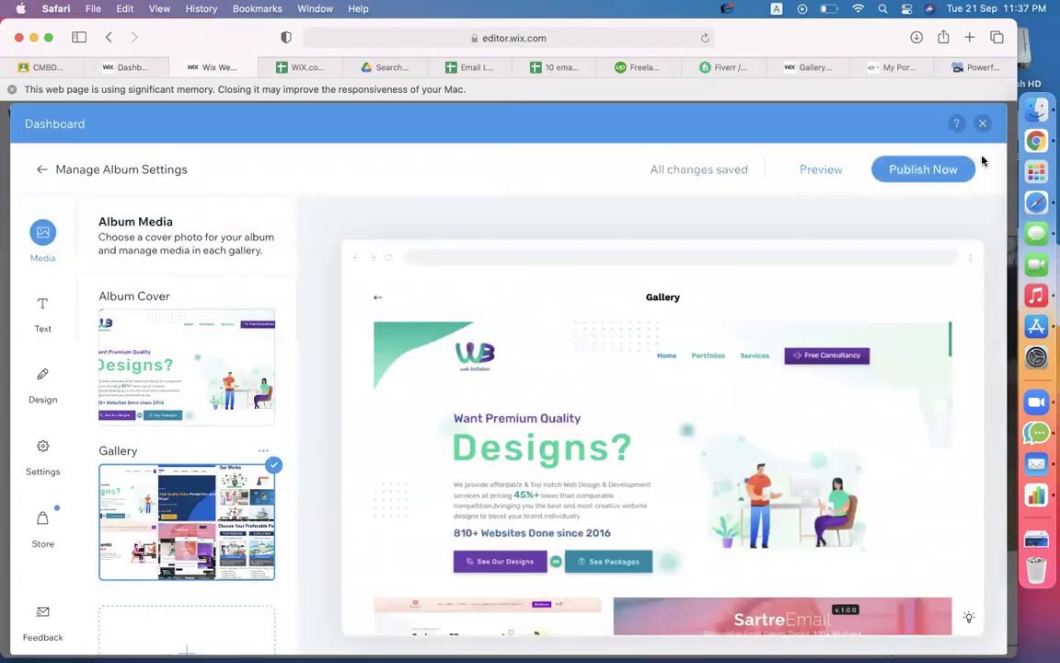
click(982, 124)
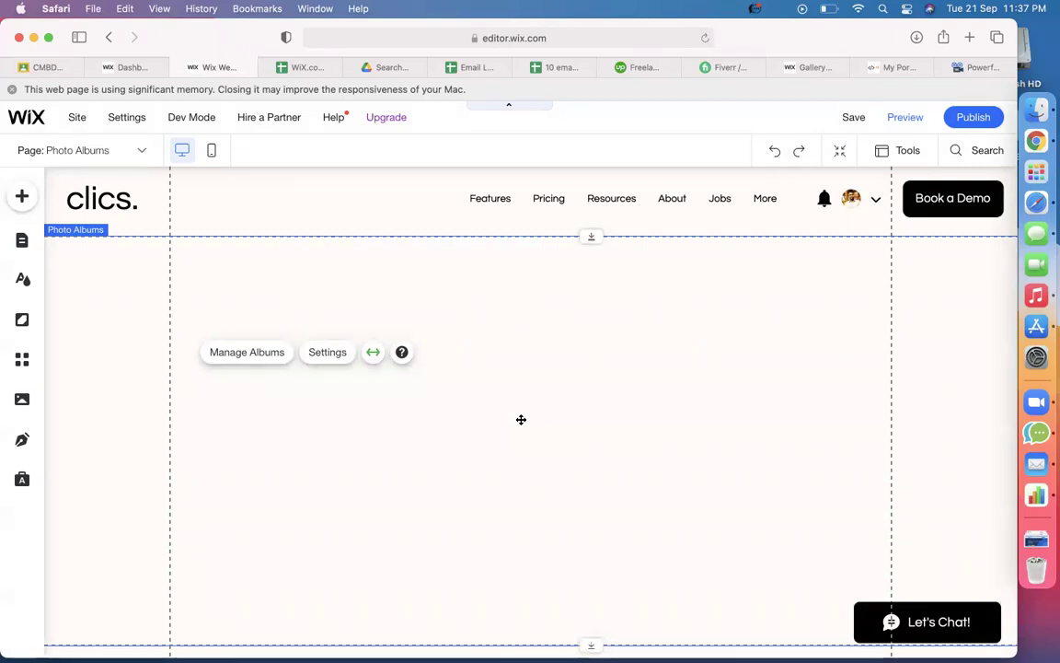
Step: Open the Photo Albums element's settings on the page and view its list of albums
scroll(801, 515, down, 1)
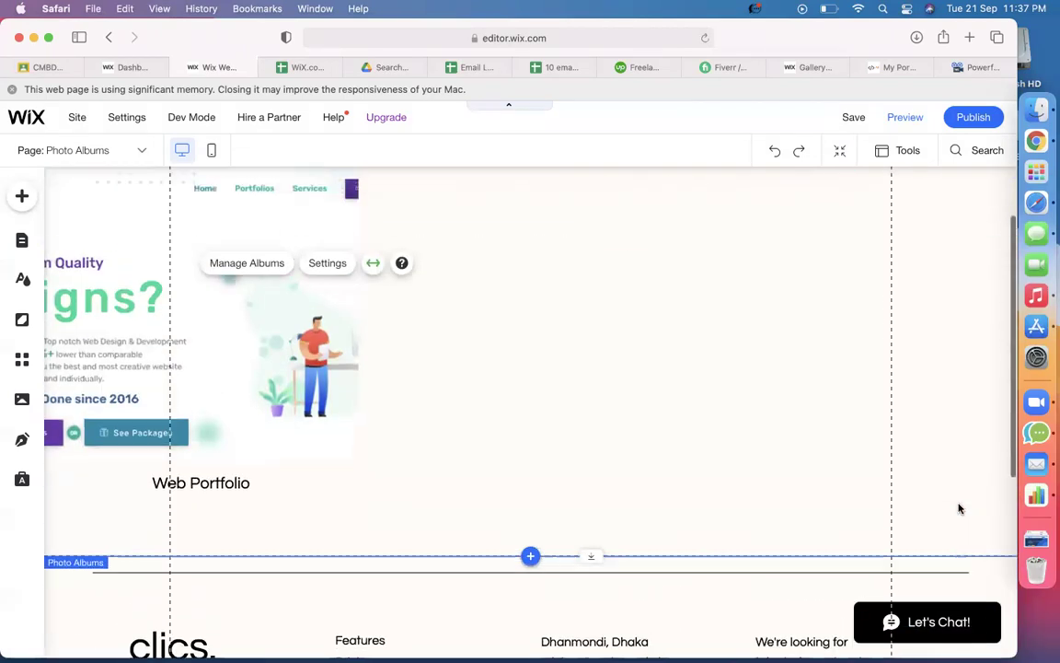
scroll(552, 479, up, 1)
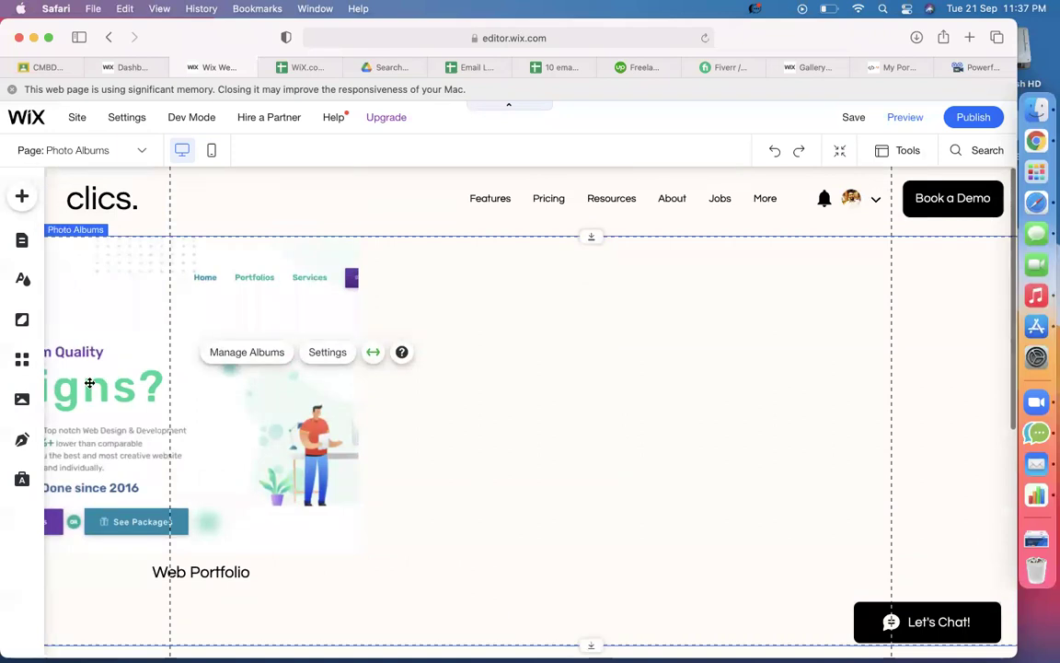
scroll(74, 322, left, 2)
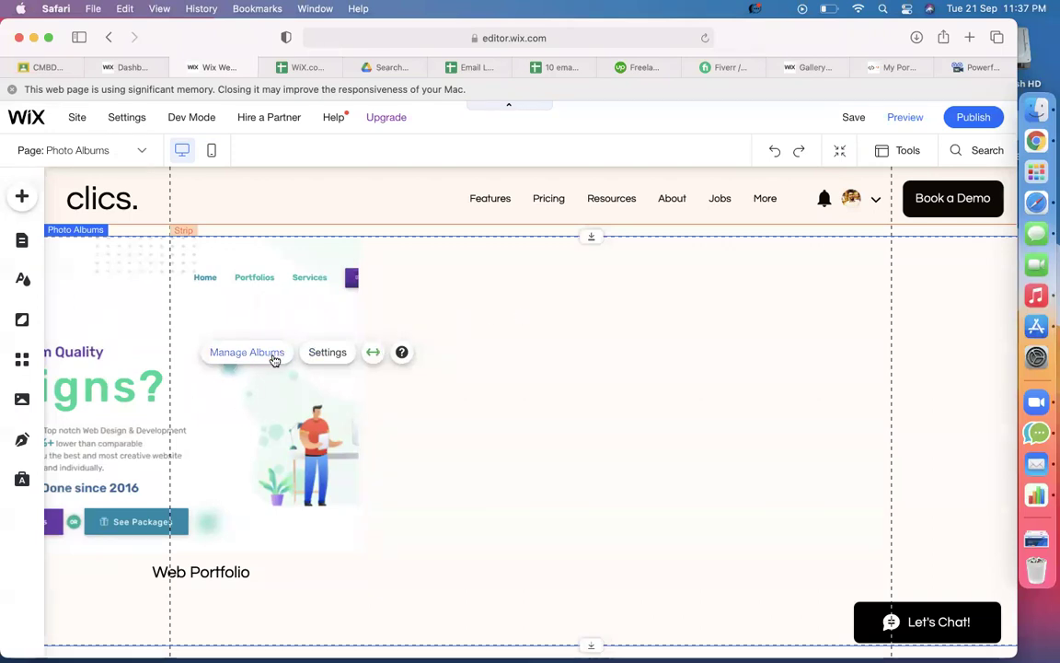
click(231, 330)
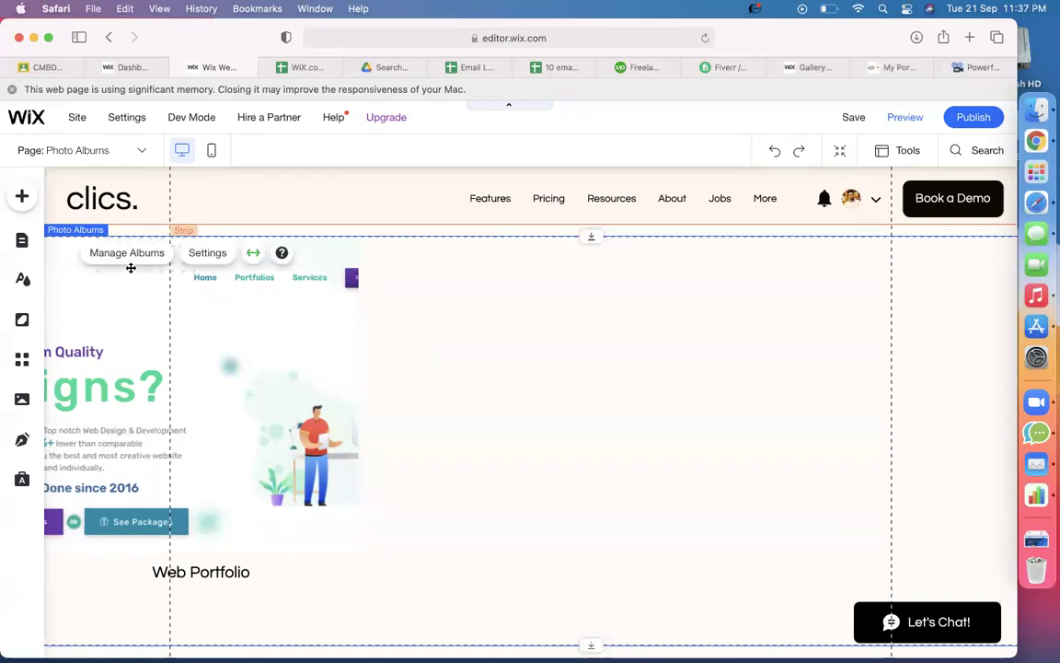
click(203, 257)
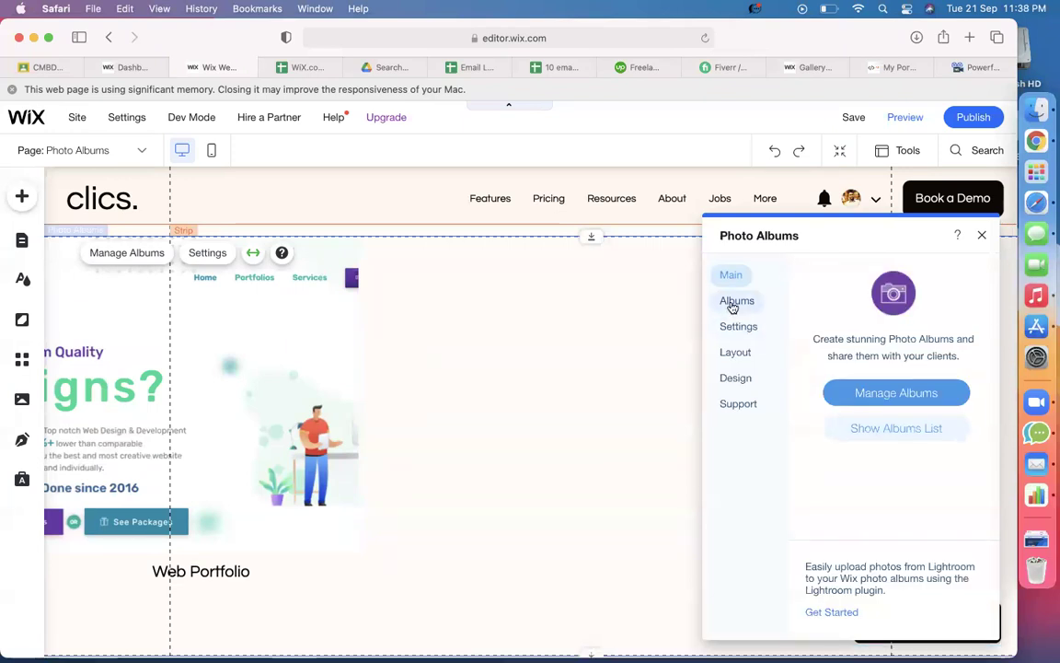
click(732, 304)
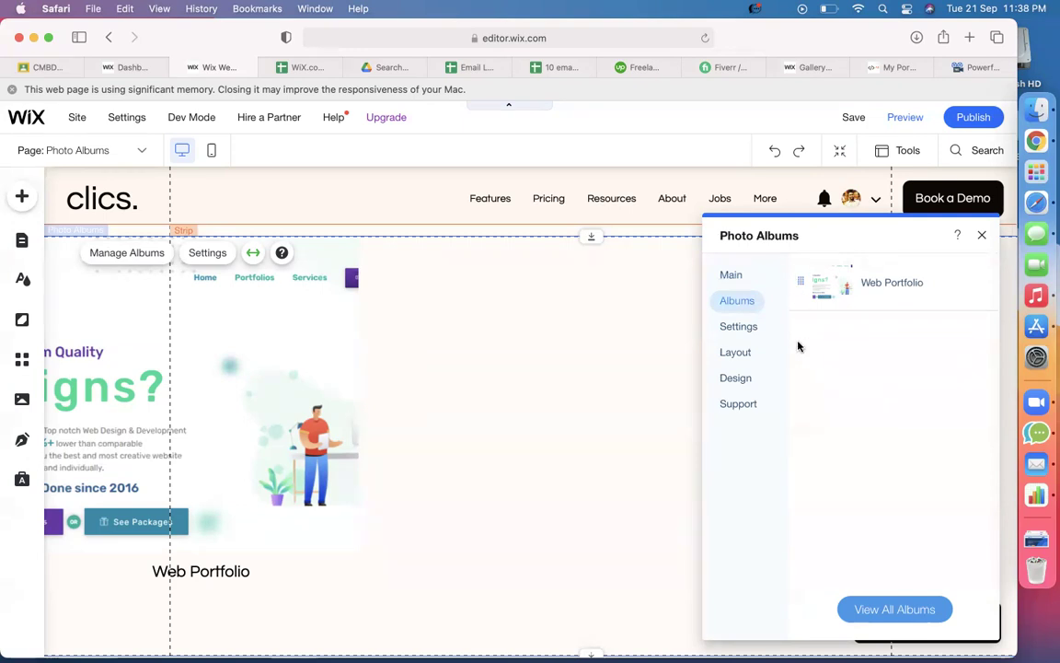
Step: Try the Collage and Masonry layouts, set the albums display to Grid, and shift the albums element slightly upward
click(736, 358)
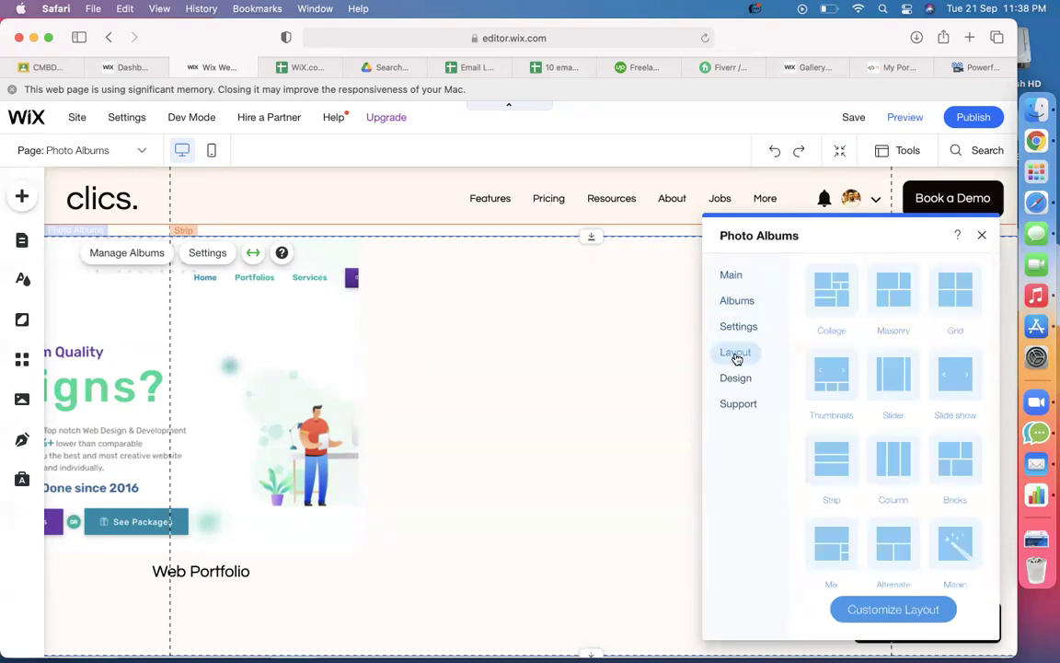
click(831, 297)
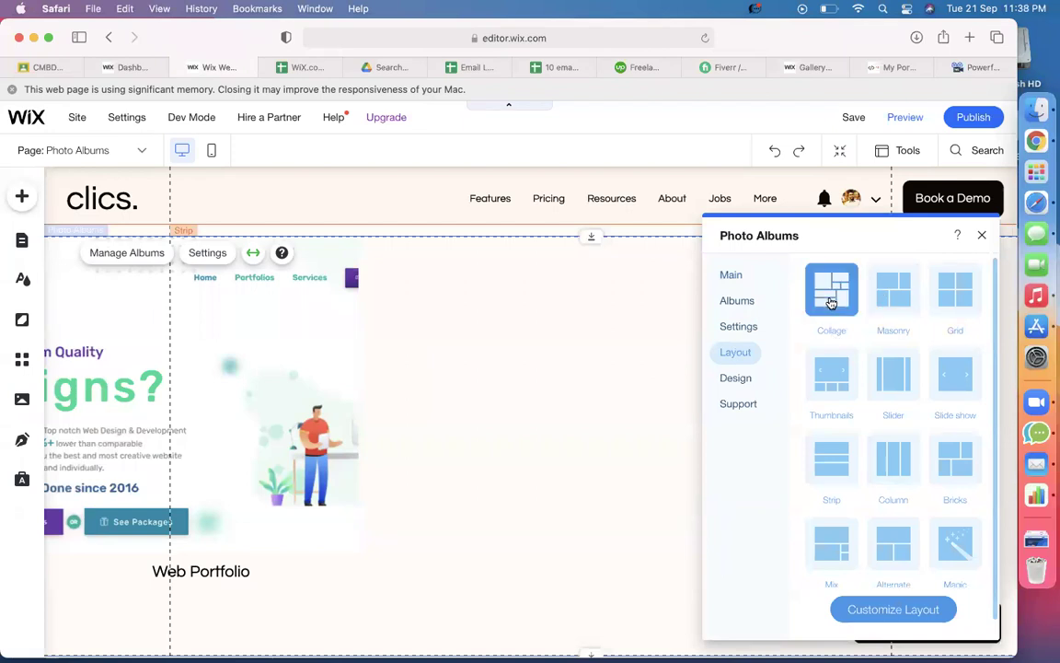
scroll(402, 473, down, 5)
scroll(402, 473, up, 2)
click(893, 290)
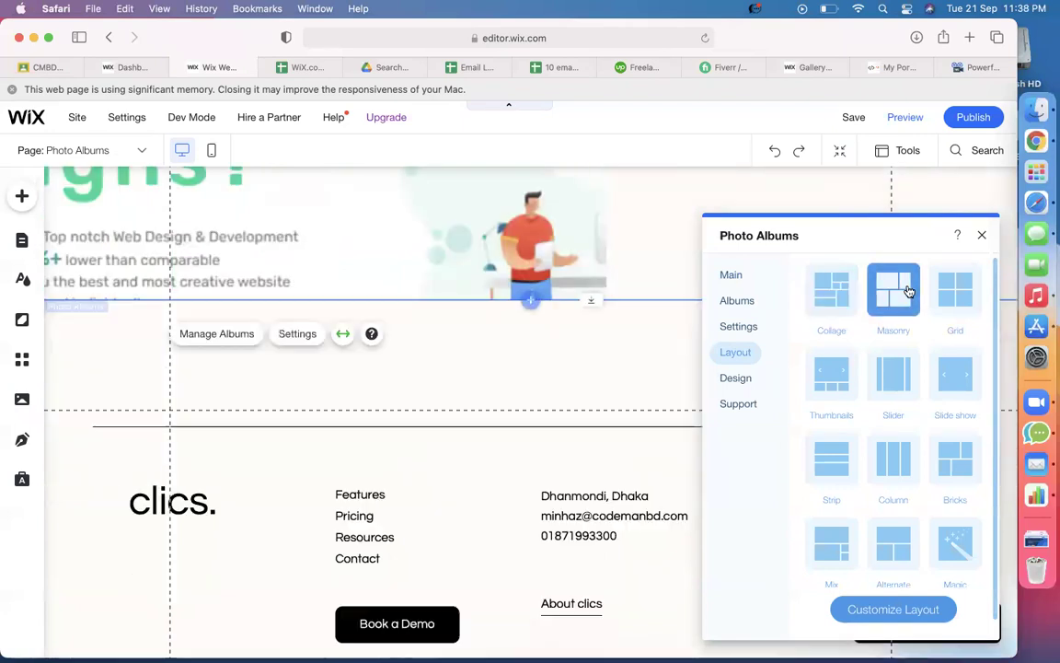
scroll(375, 432, up, 3)
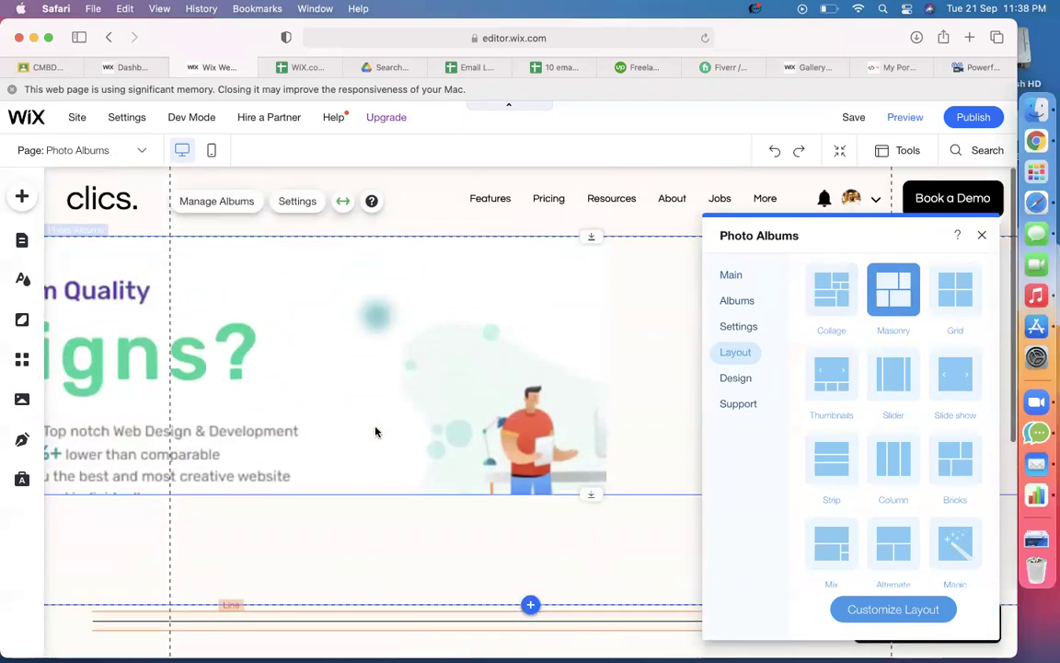
click(831, 304)
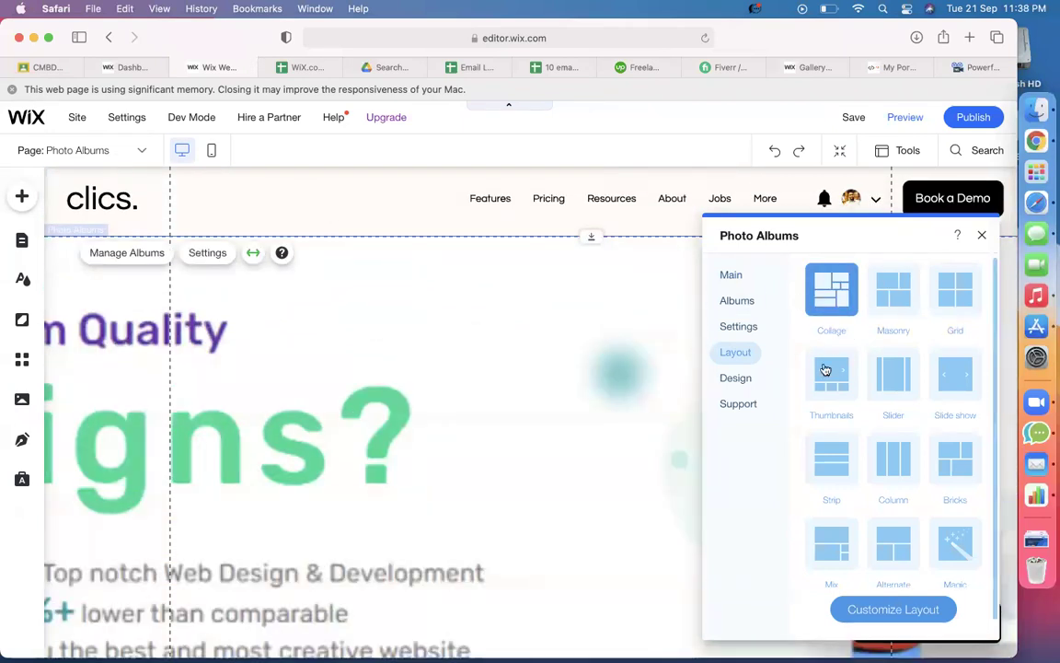
click(953, 293)
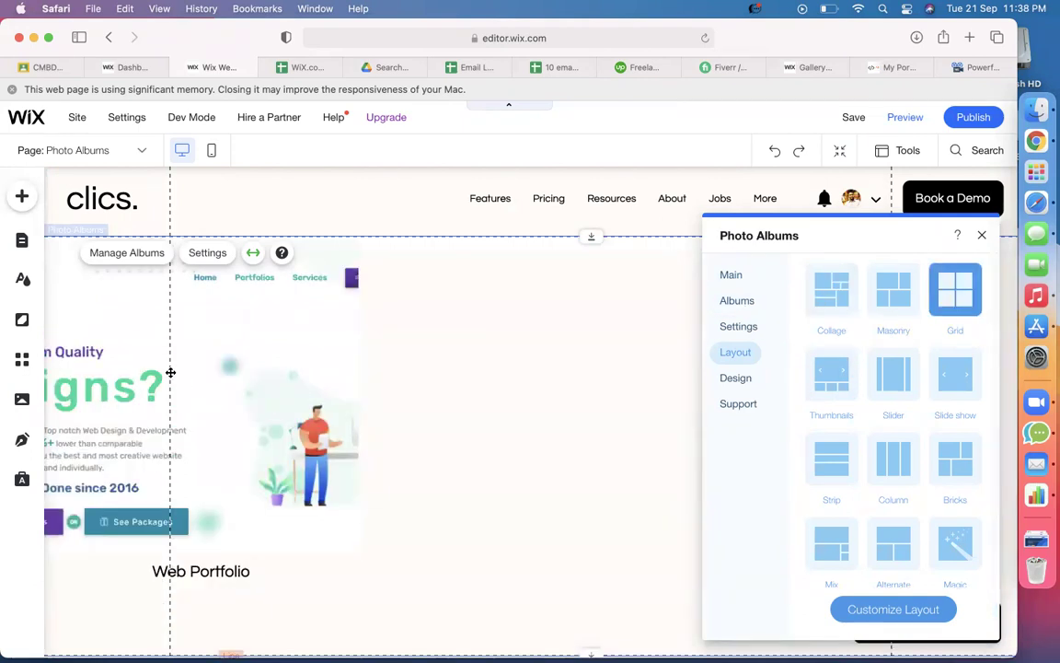
drag(170, 371, 279, 385)
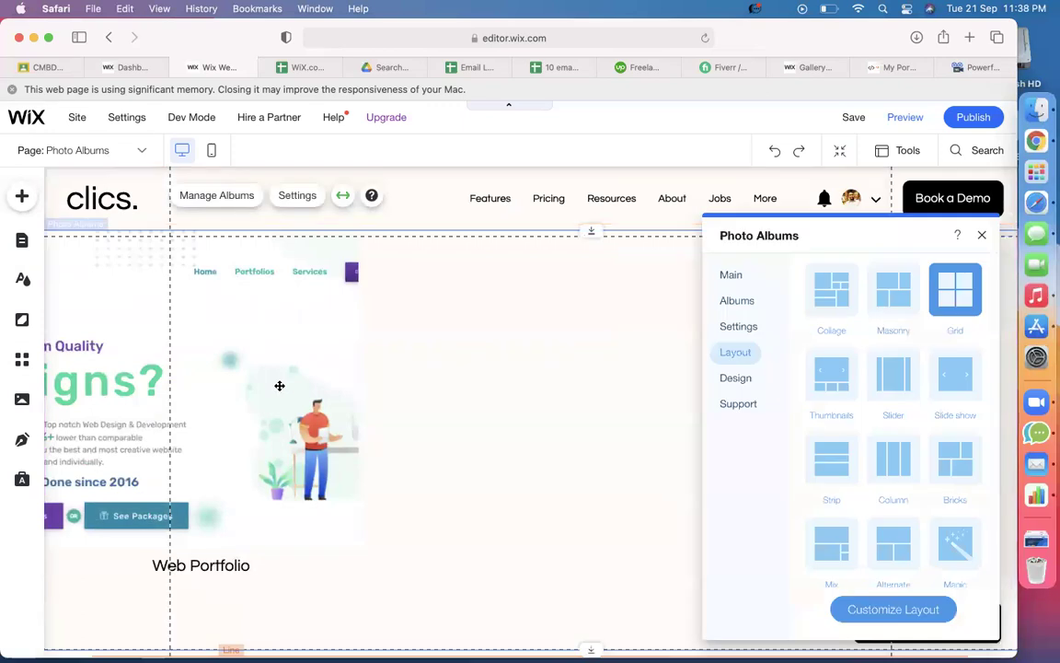
Step: Set the color overlay of the album covers to 31% in the overlay and icon design options
click(736, 378)
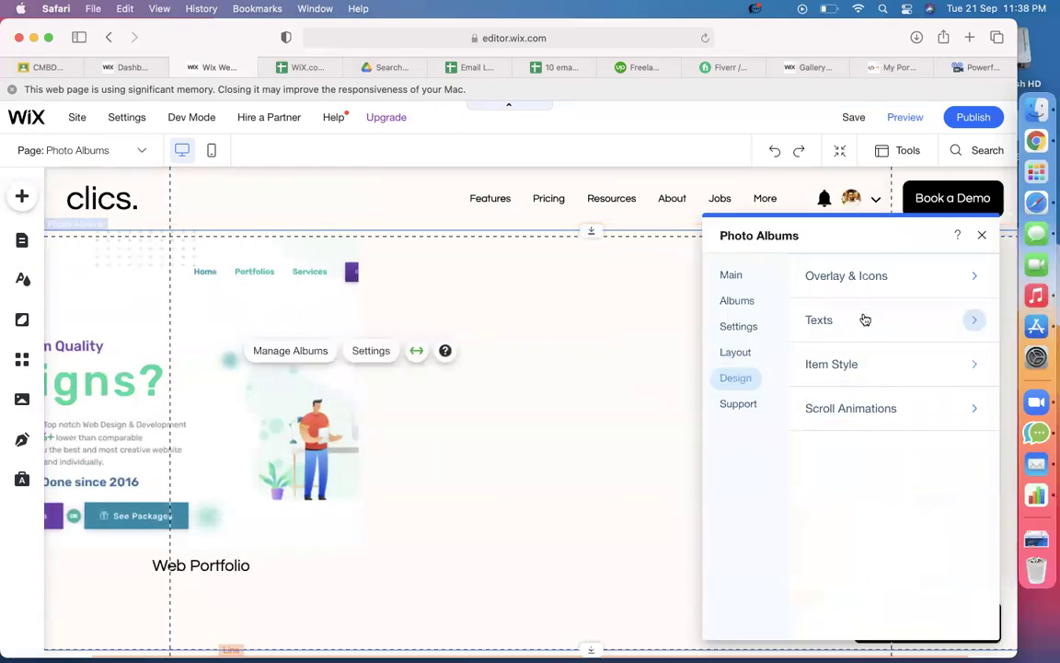
click(842, 278)
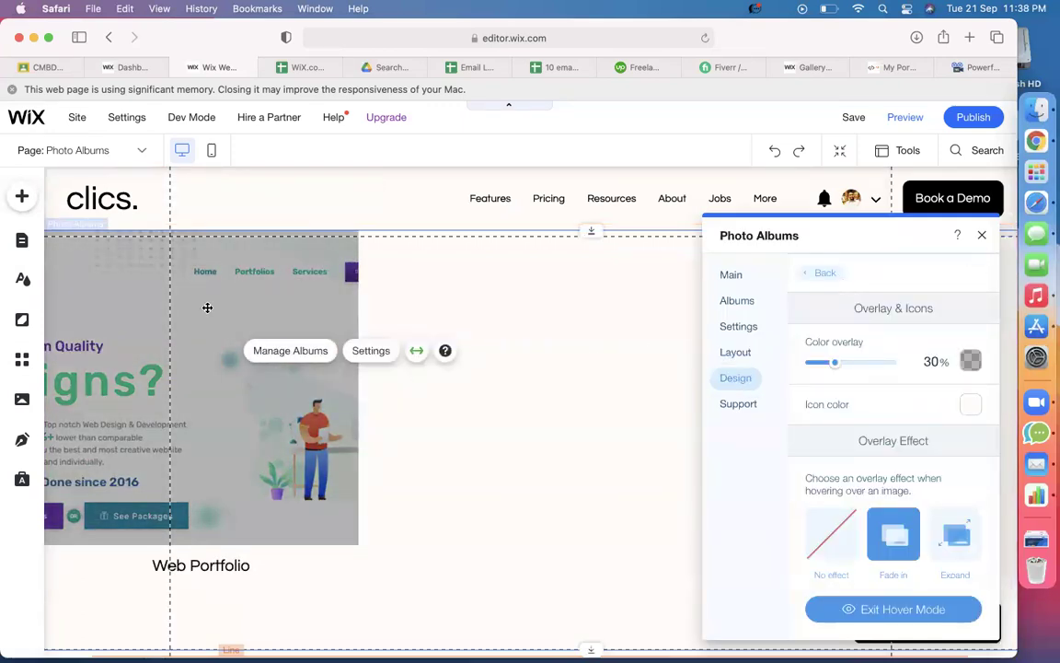
mouse_move(835, 362)
mouse_down()
mouse_move(864, 364)
mouse_move(835, 362)
mouse_up()
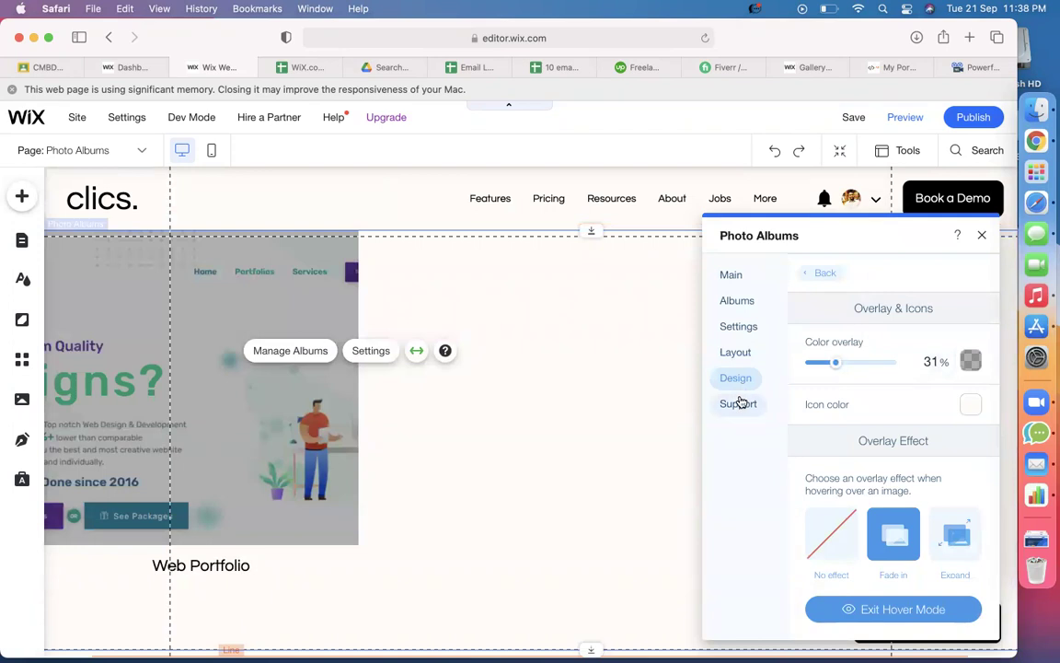
Step: Check how the album opens from its cover in the Photo Albums settings, and close the settings
click(734, 354)
click(735, 333)
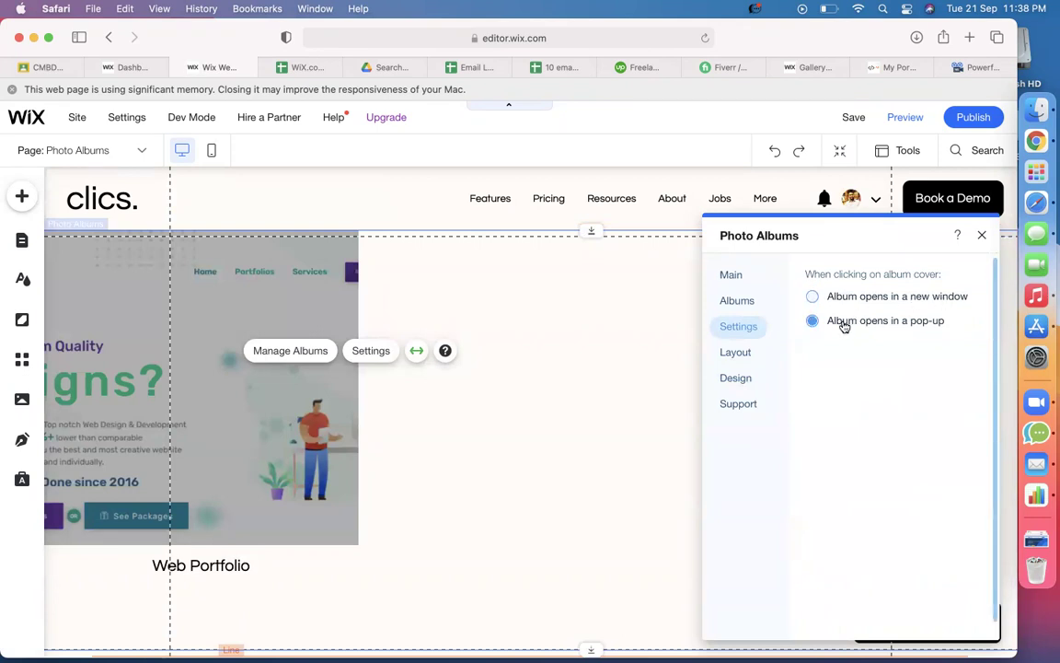
click(620, 410)
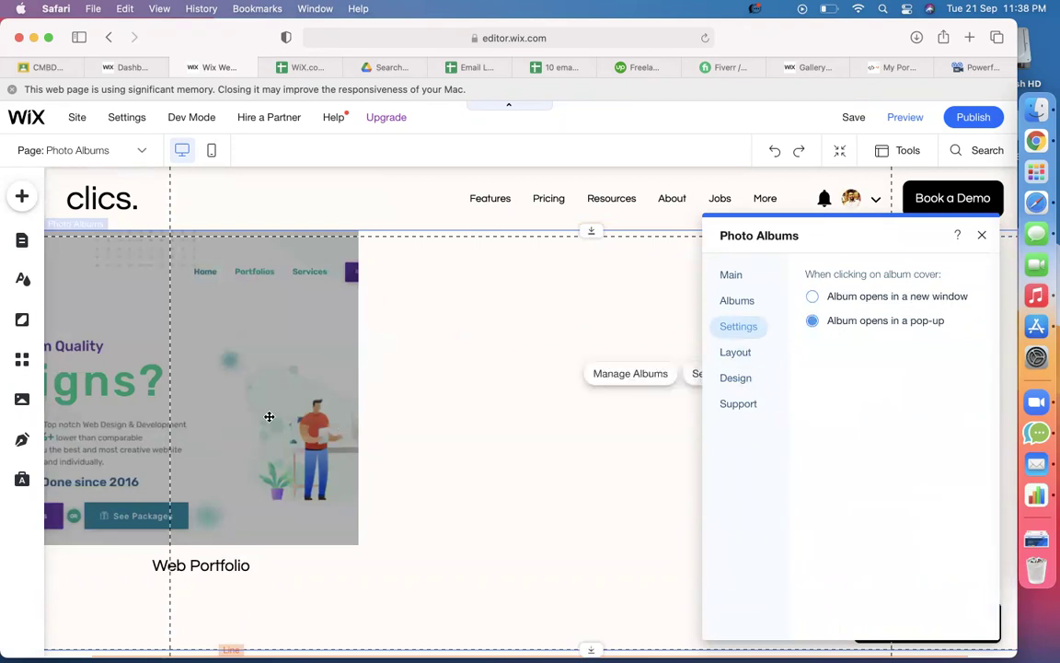
click(224, 400)
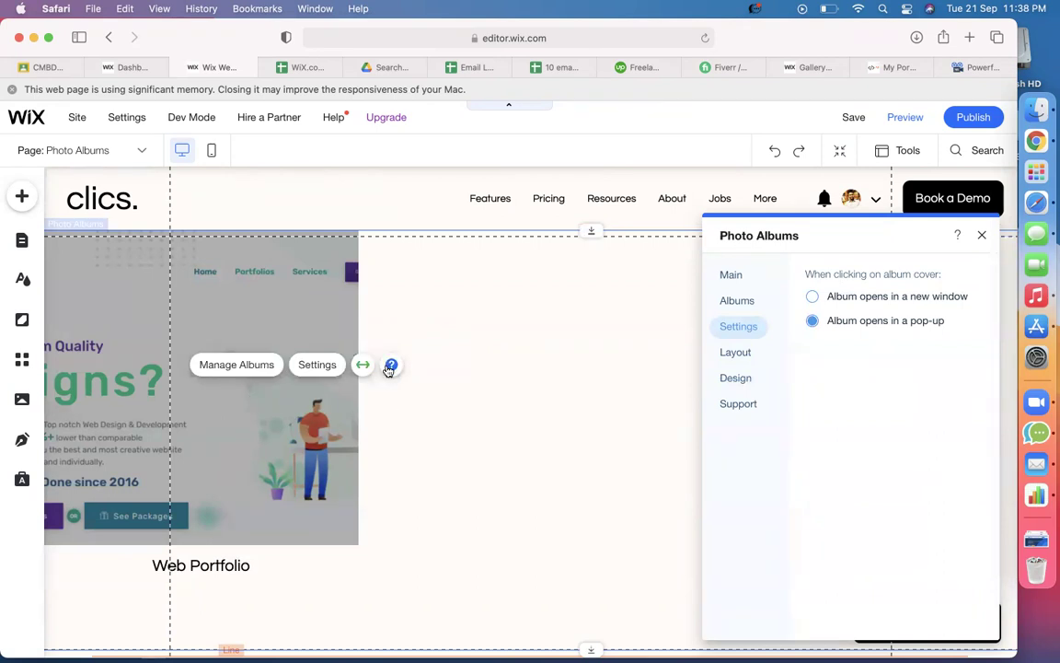
click(675, 291)
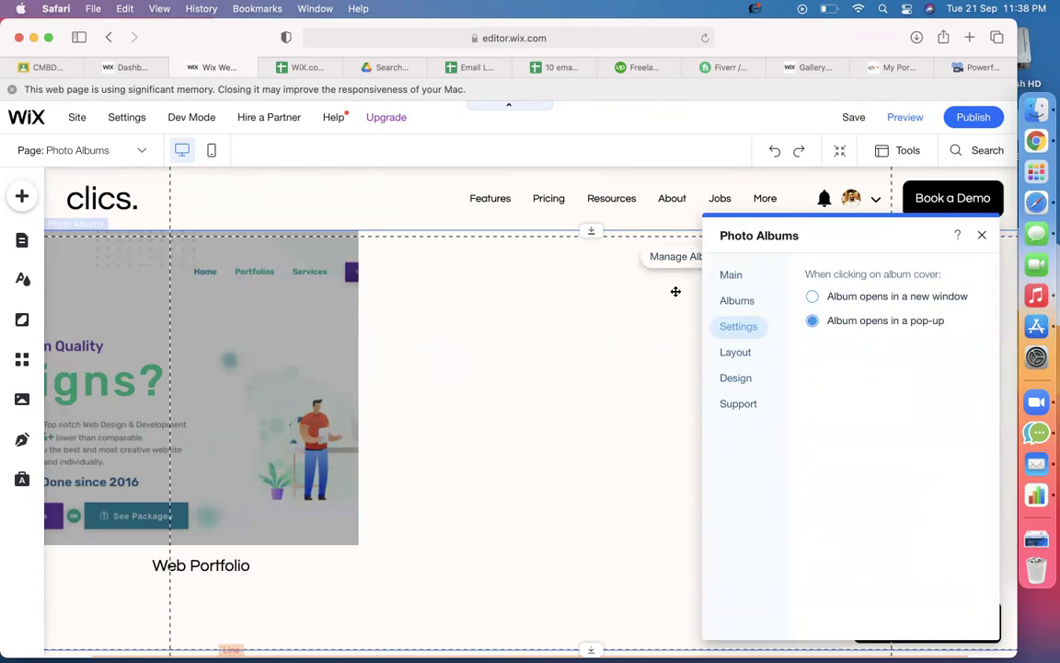
click(982, 236)
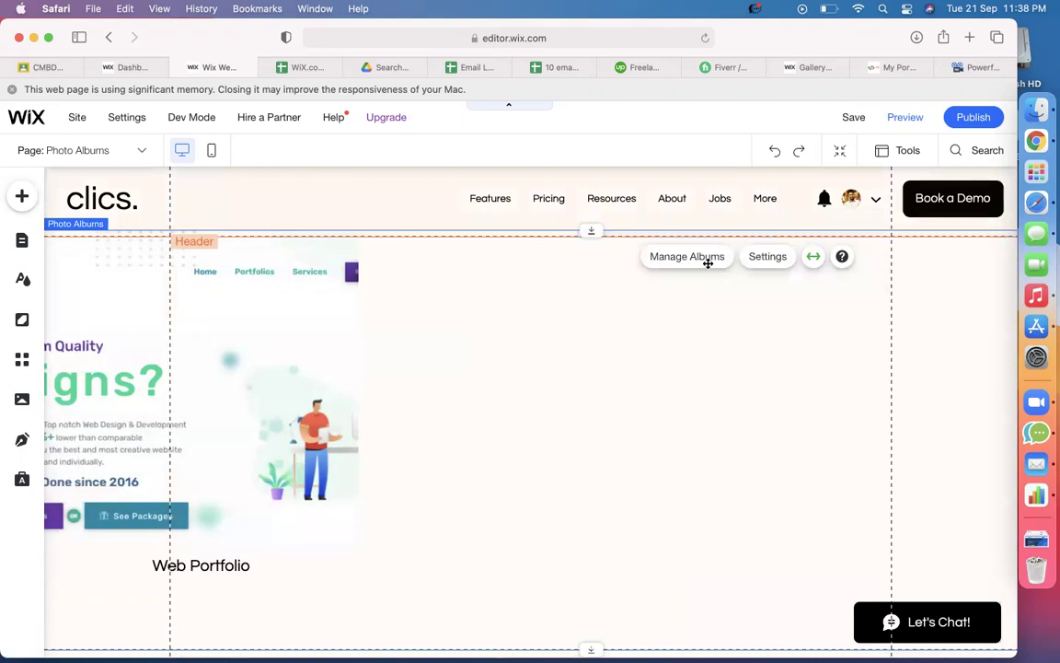
Step: Start a new photo album with the Classic cover style and the Collage photo layout
click(696, 257)
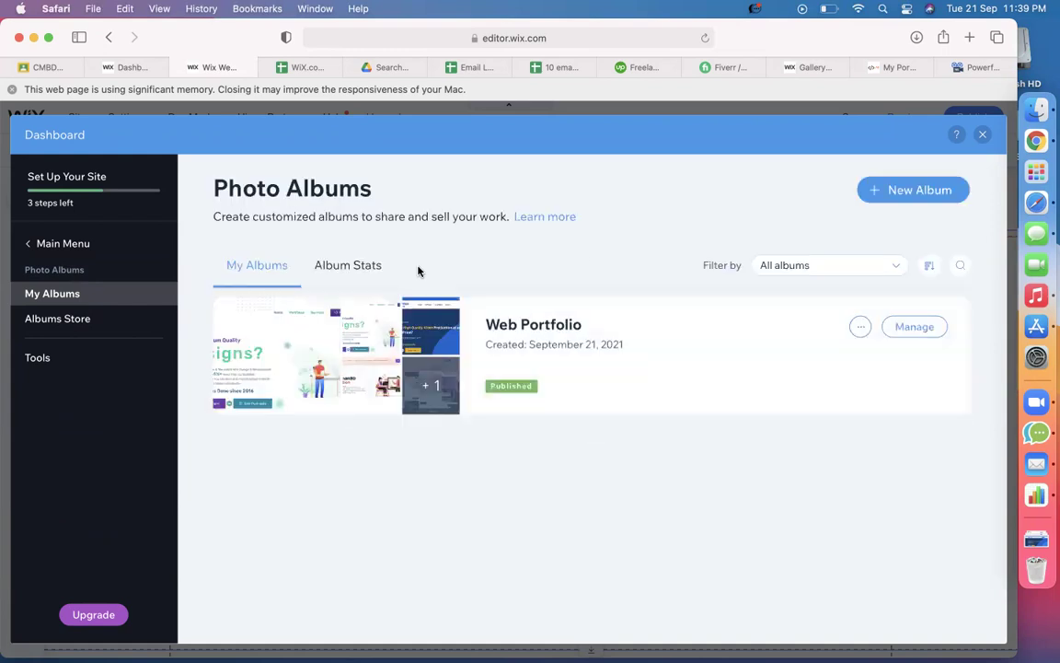
click(903, 187)
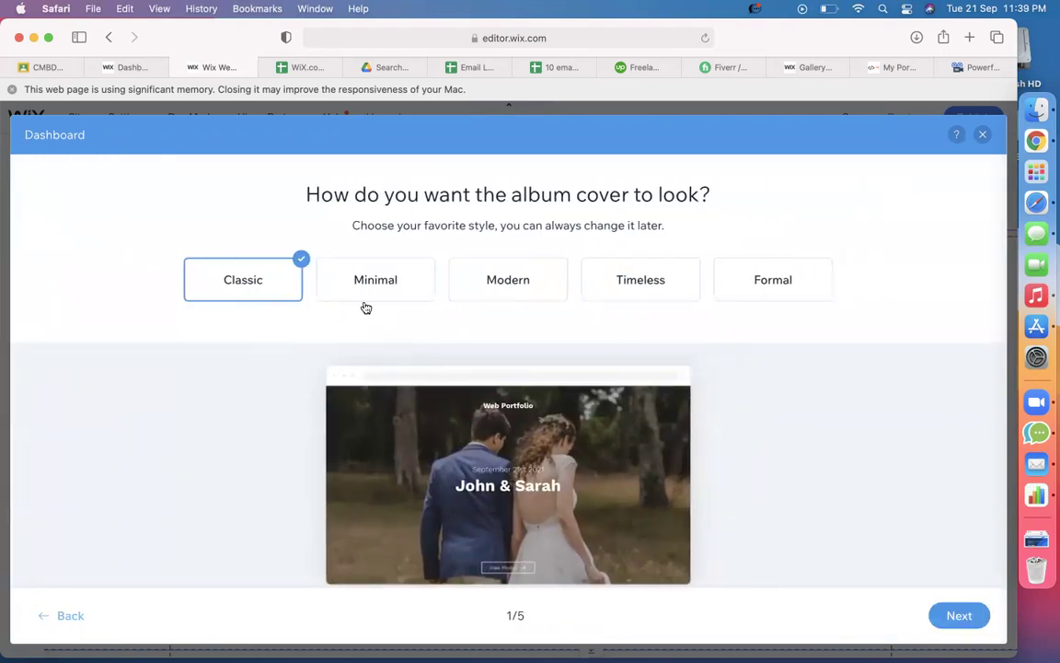
click(962, 618)
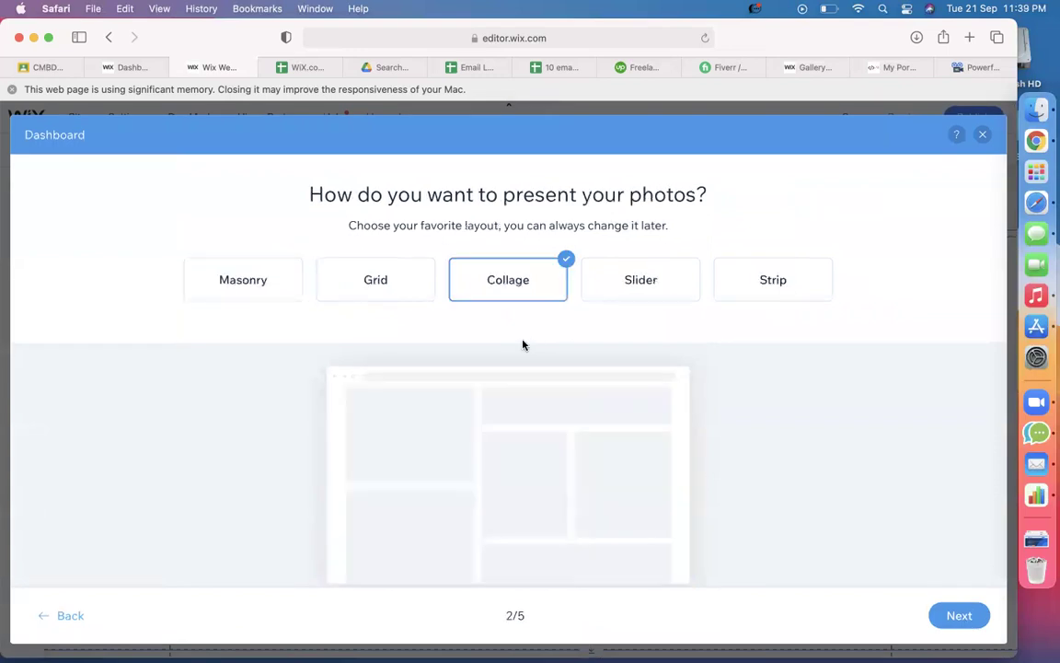
click(983, 611)
Step: Set the new album's business name to "email marketing" and continue to the album naming stage
click(562, 281)
key(super+a)
text(email m)
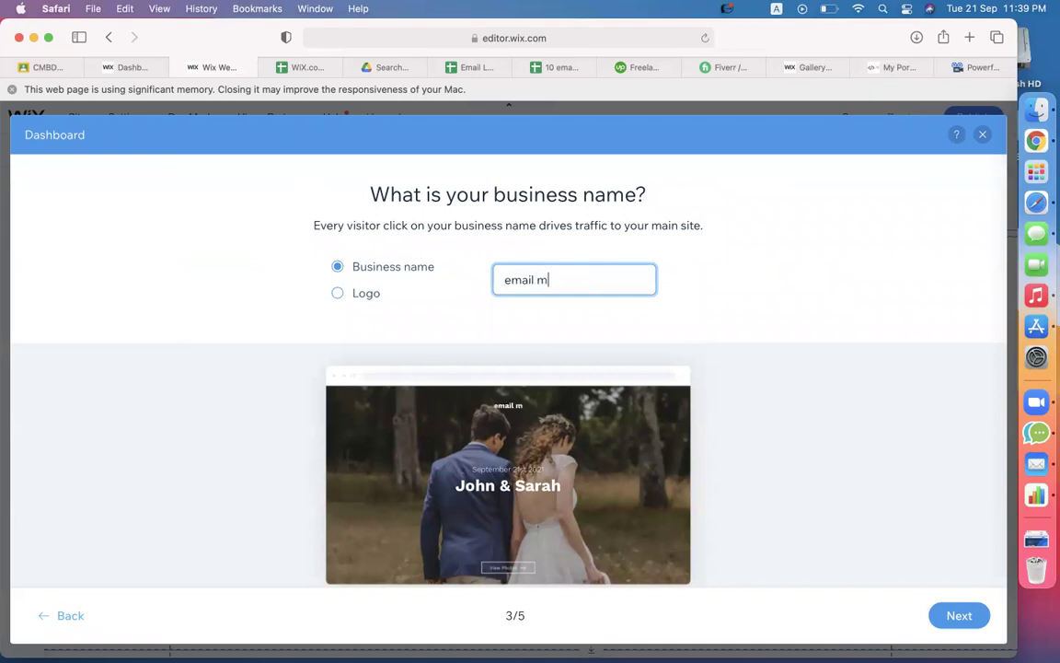
text(arketing)
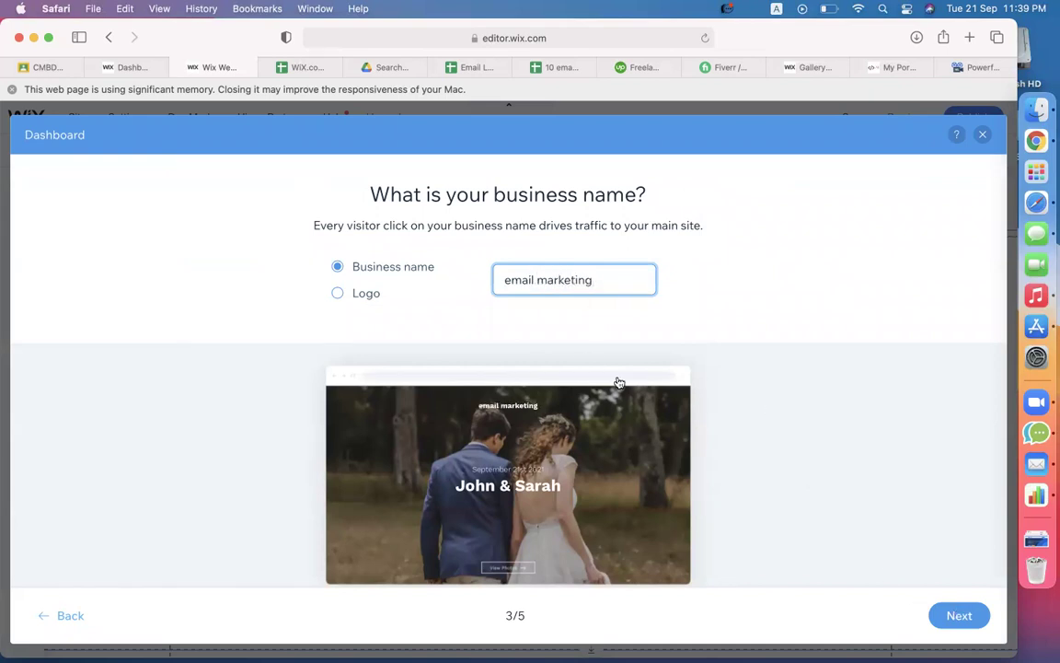
key(Return)
Step: Name the new album "email marketing" and continue to the media upload stage
click(374, 290)
text(email ma)
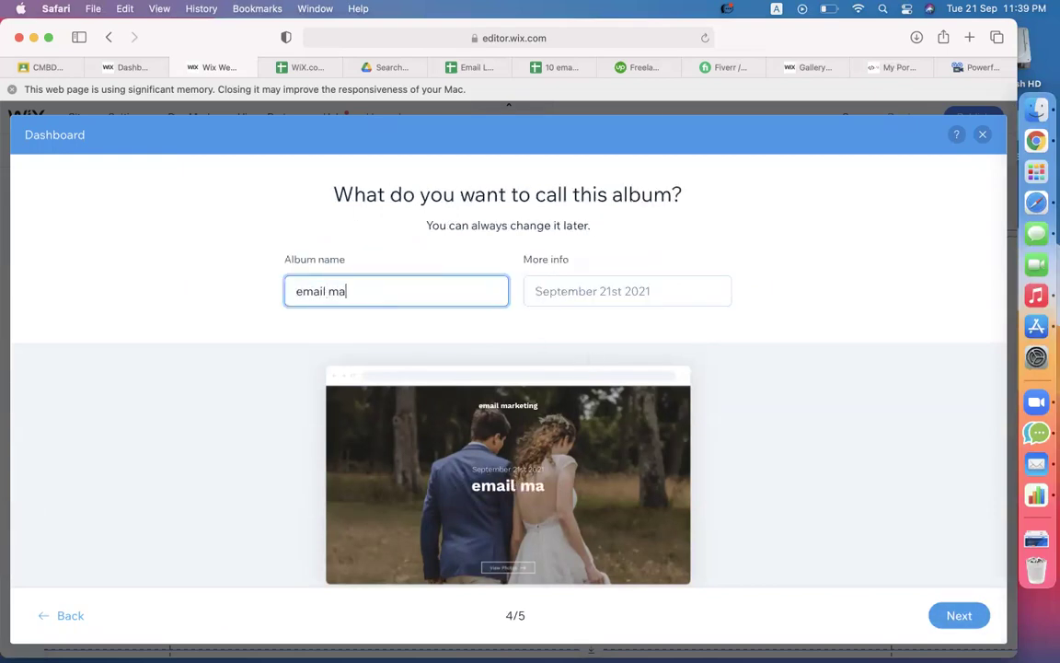
text(rkweting)
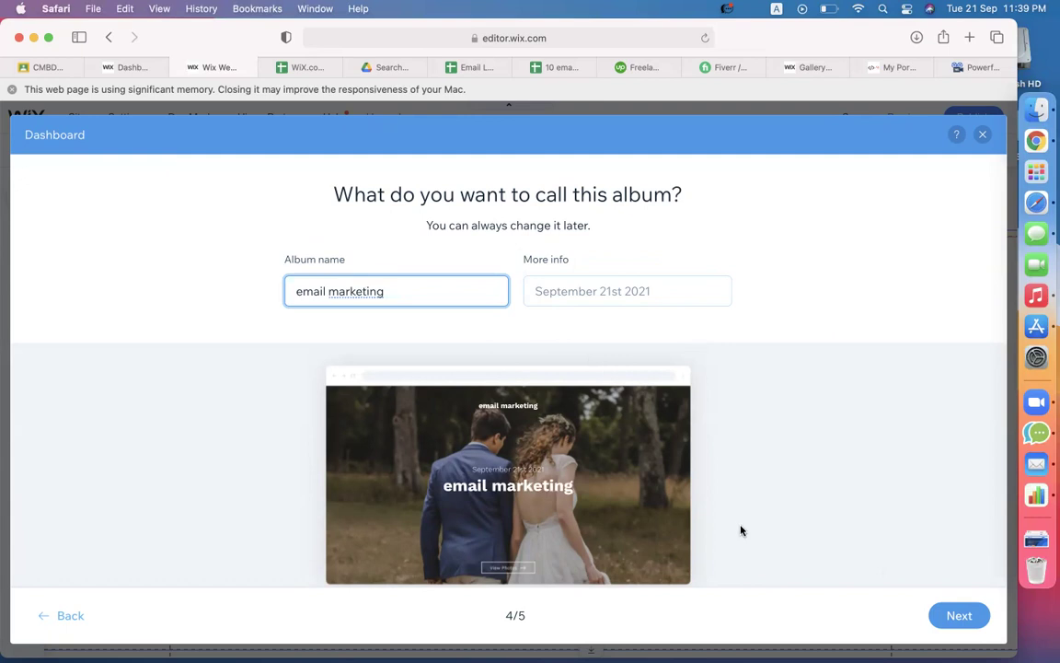
click(940, 619)
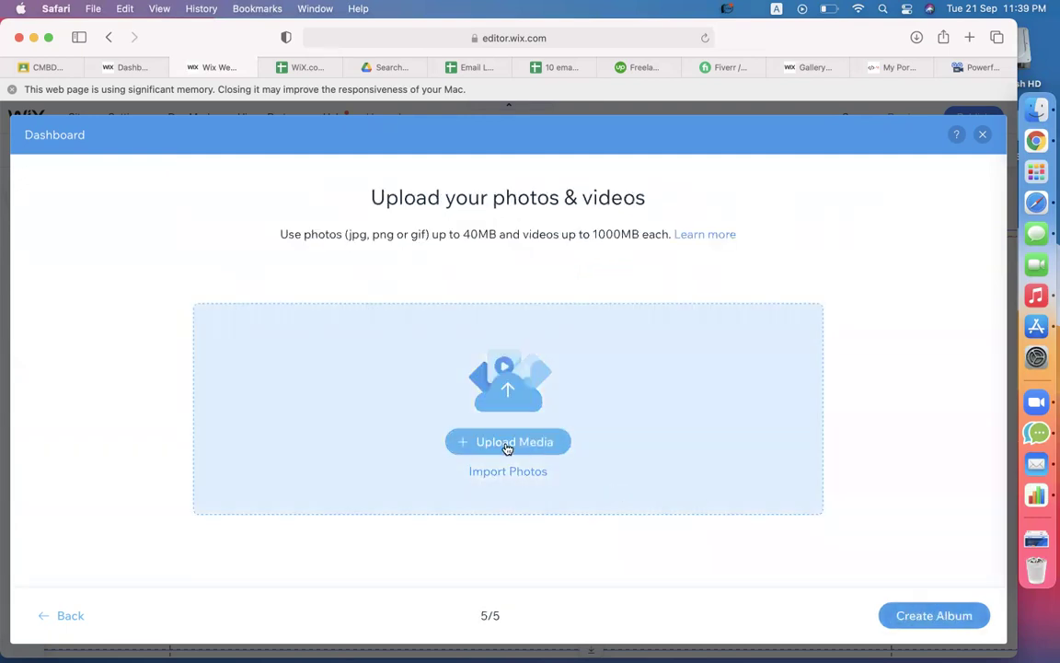
Step: Upload two desktop screenshots to the email marketing album: the 12.27.39 AM one and the 11.36.00 PM one below it
click(504, 445)
click(393, 297)
scroll(407, 339, down, 5)
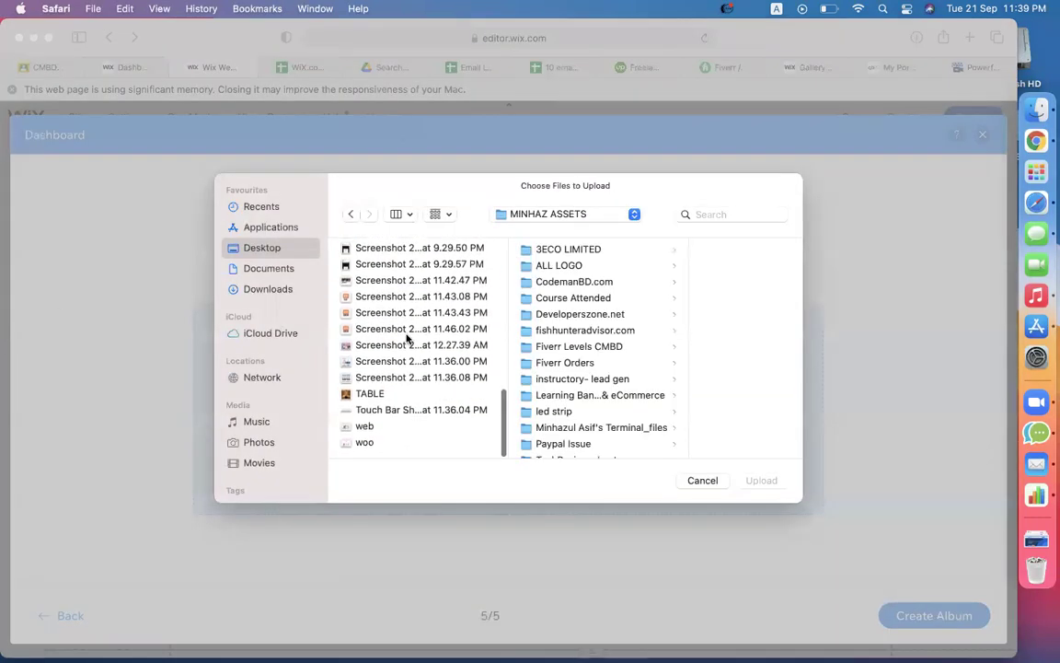
click(380, 330)
key(Down)
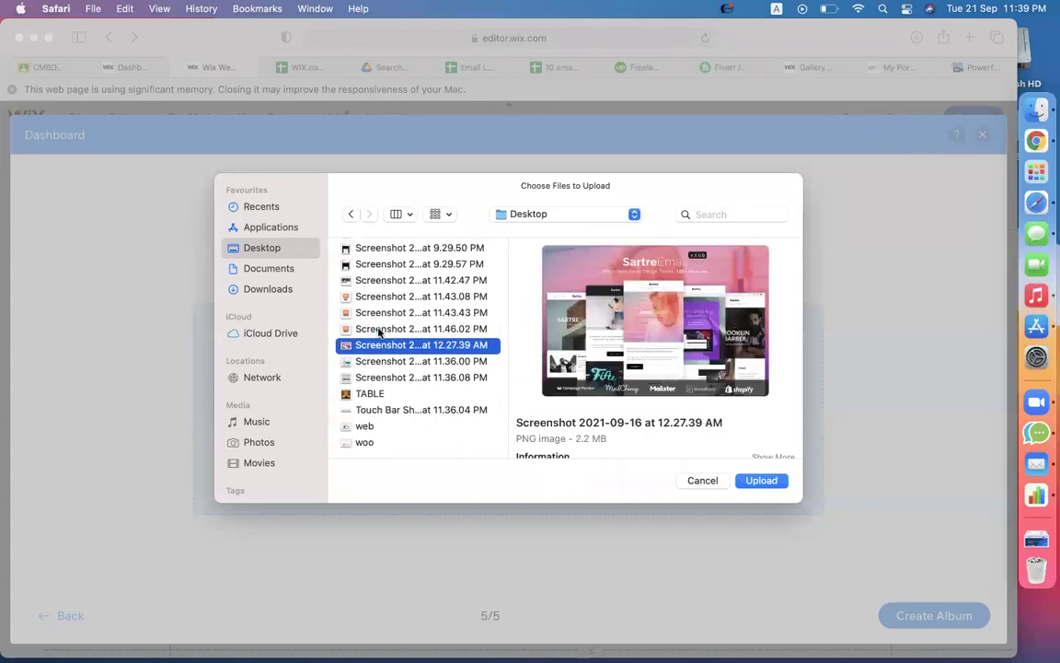
key(shift+Down)
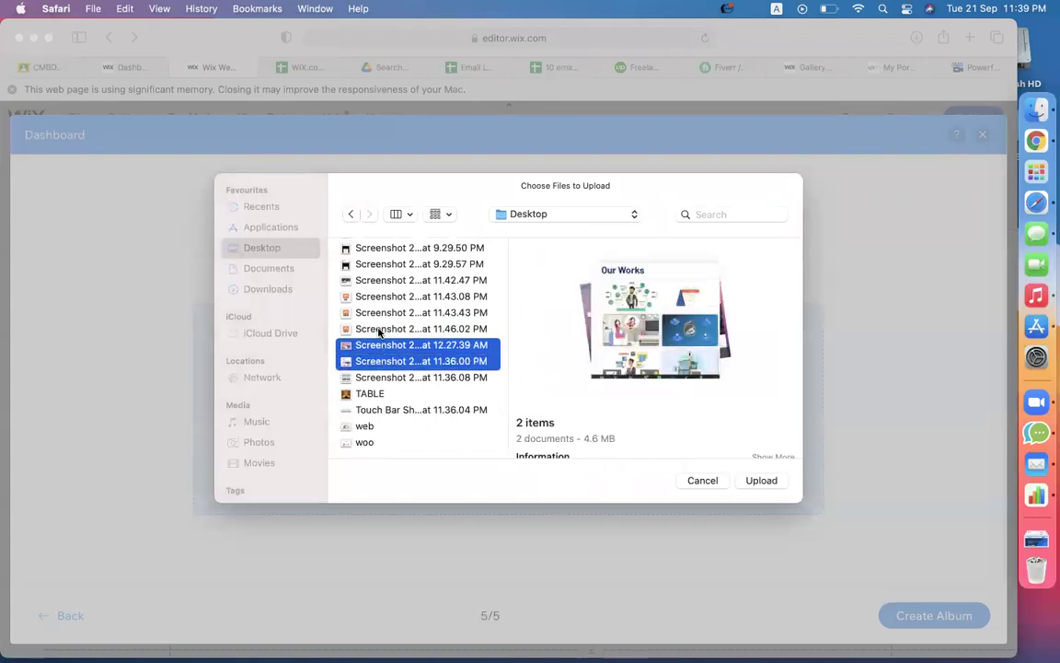
key(Return)
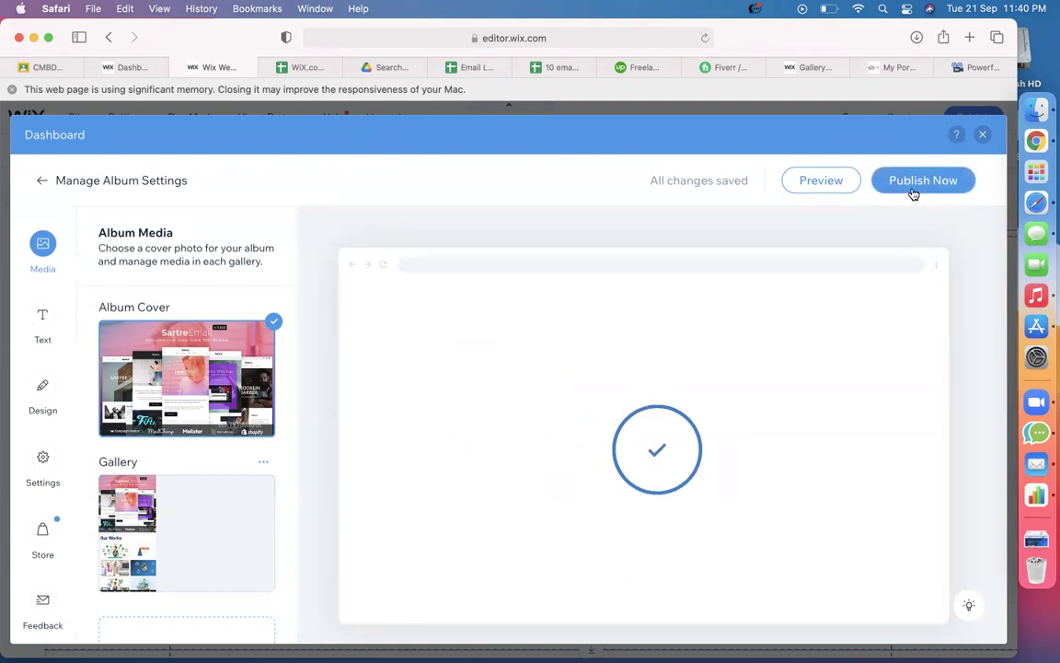
Step: Publish the email marketing album and close the dashboard to return to the page editor
click(912, 191)
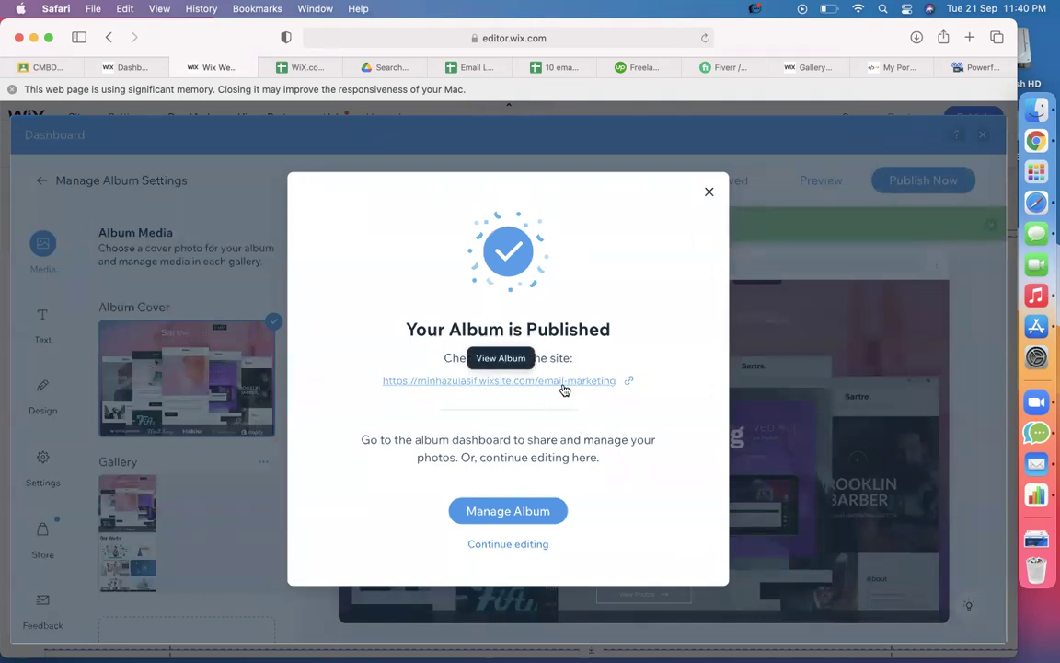
click(709, 191)
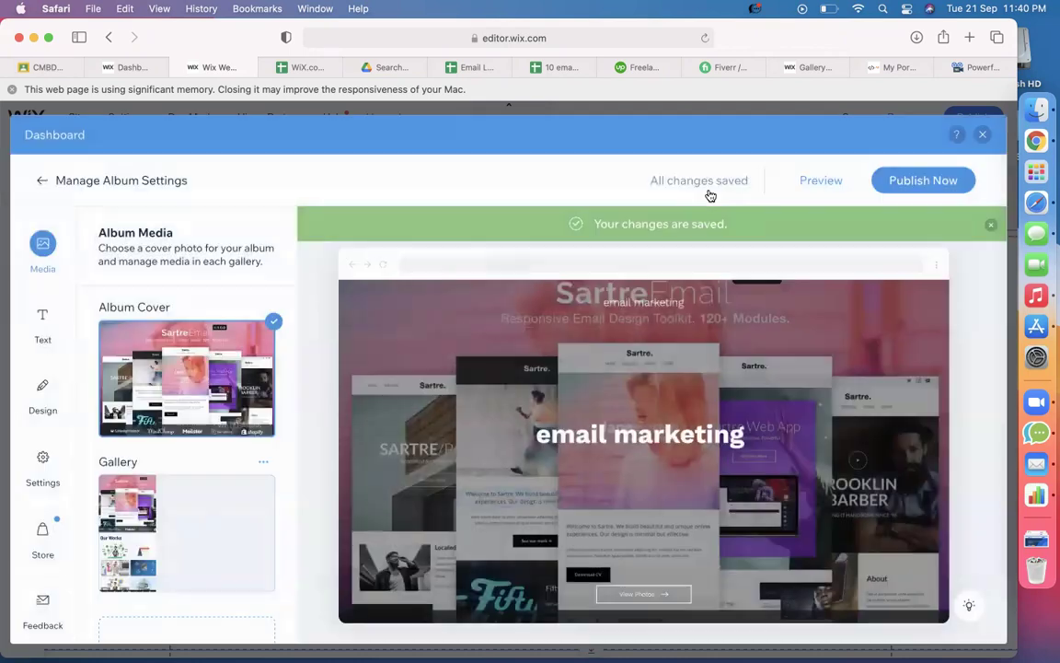
click(982, 135)
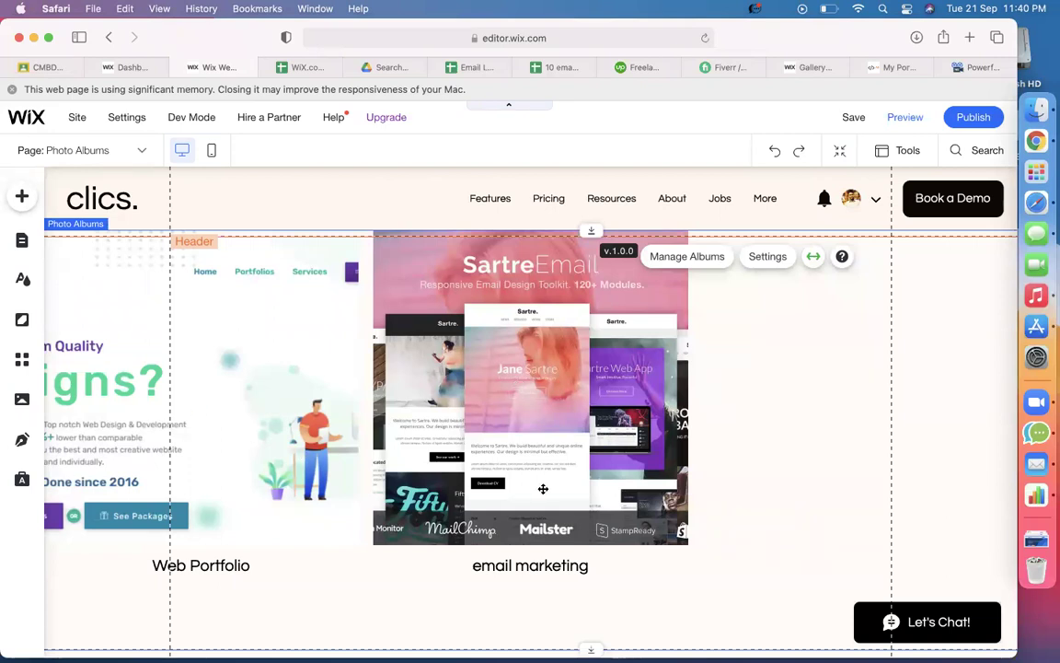
Step: Publish the site with the new albums, open the live site, and dismiss the publish confirmation in the editor
click(964, 120)
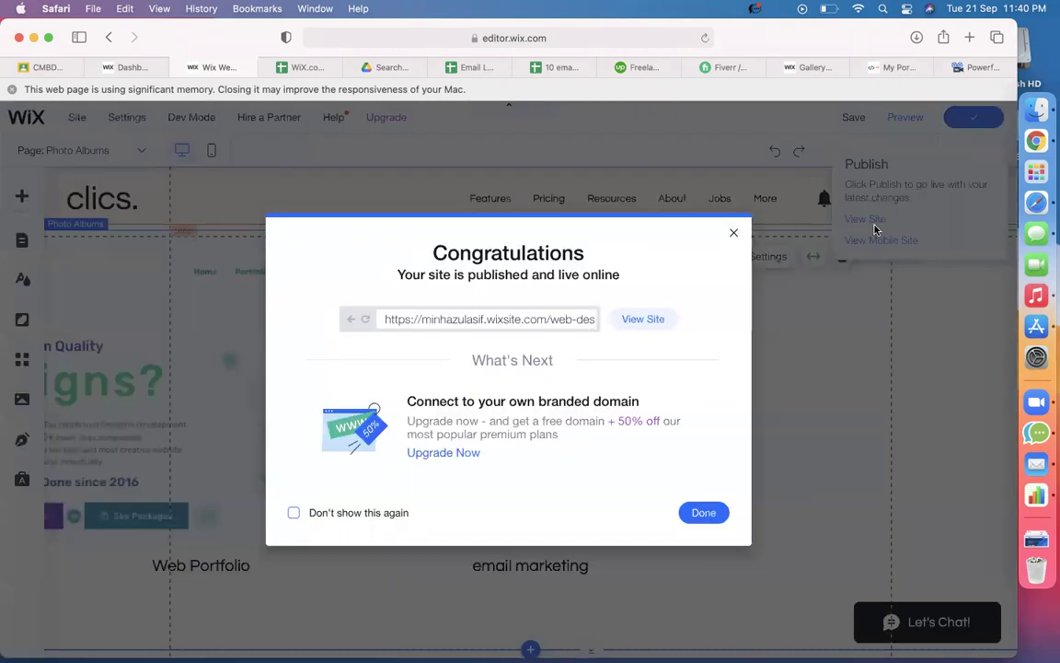
click(644, 319)
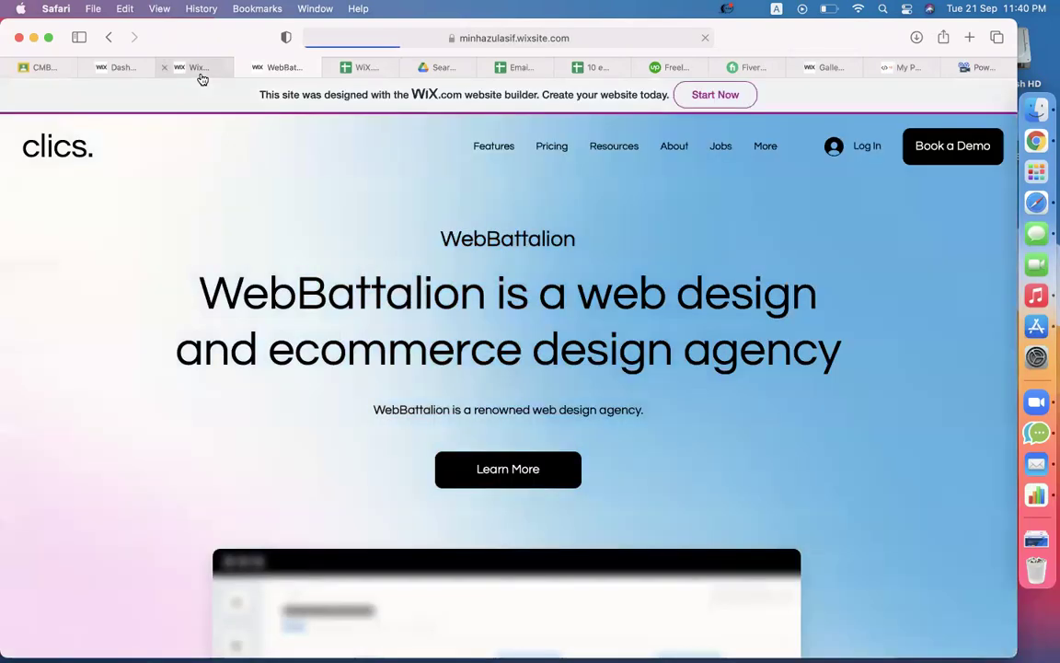
click(201, 77)
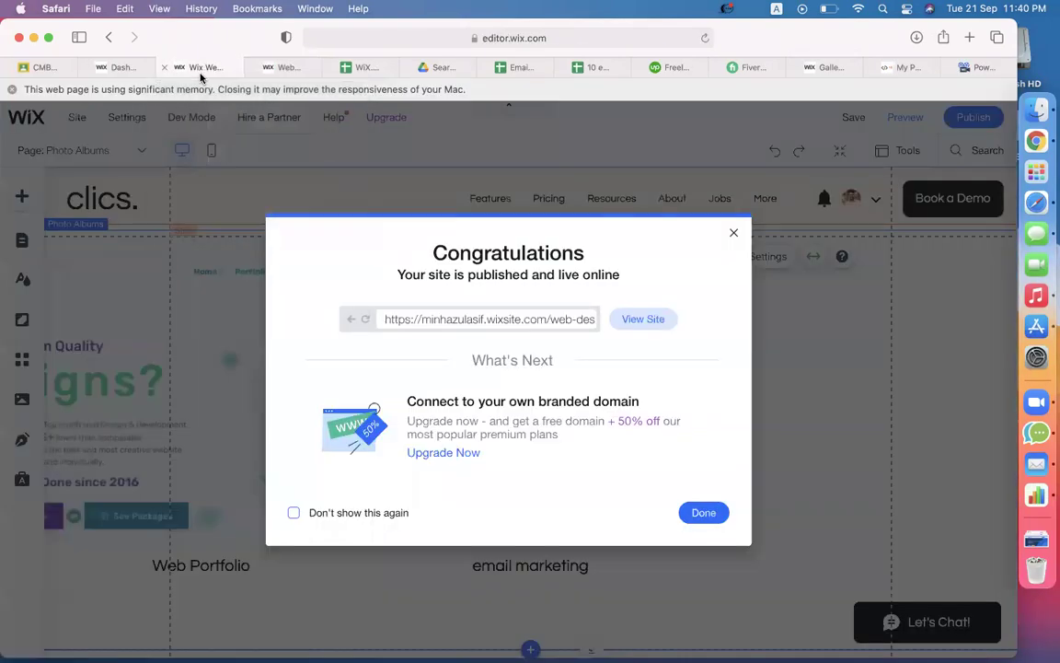
click(734, 233)
click(211, 150)
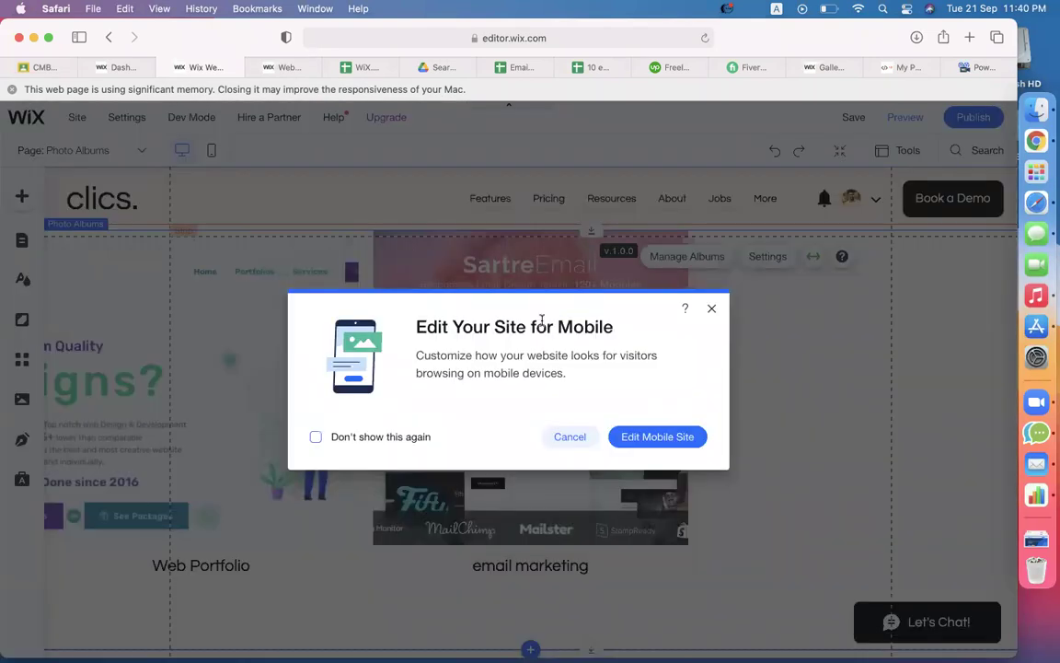
click(709, 310)
Step: Look through the live site's home page from the hero section down to the footer
click(284, 71)
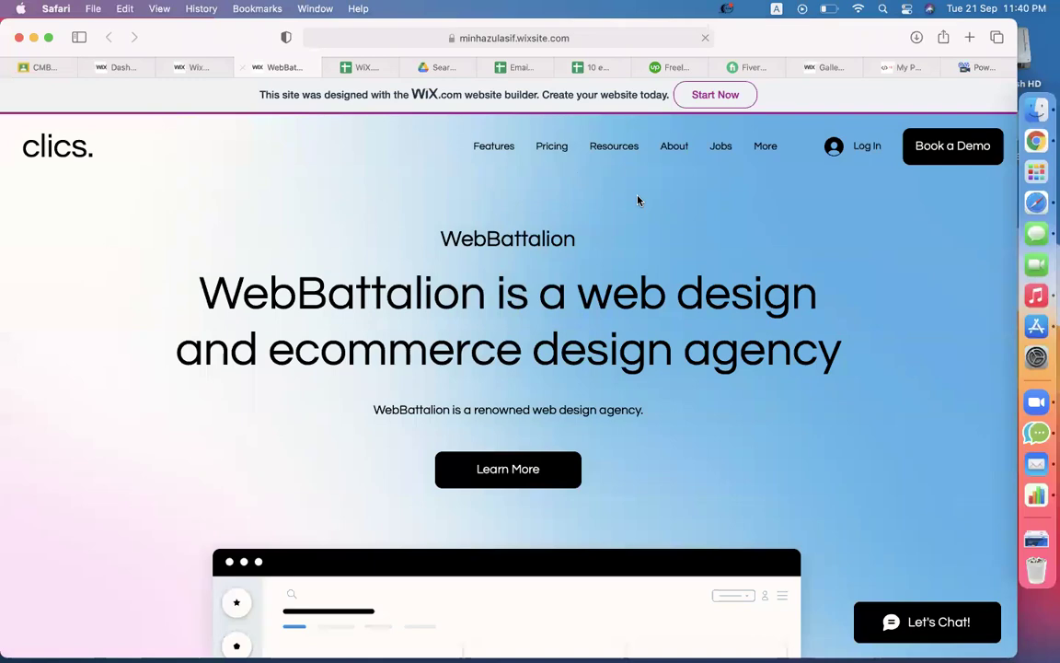
scroll(661, 359, down, 2)
scroll(661, 359, down, 20)
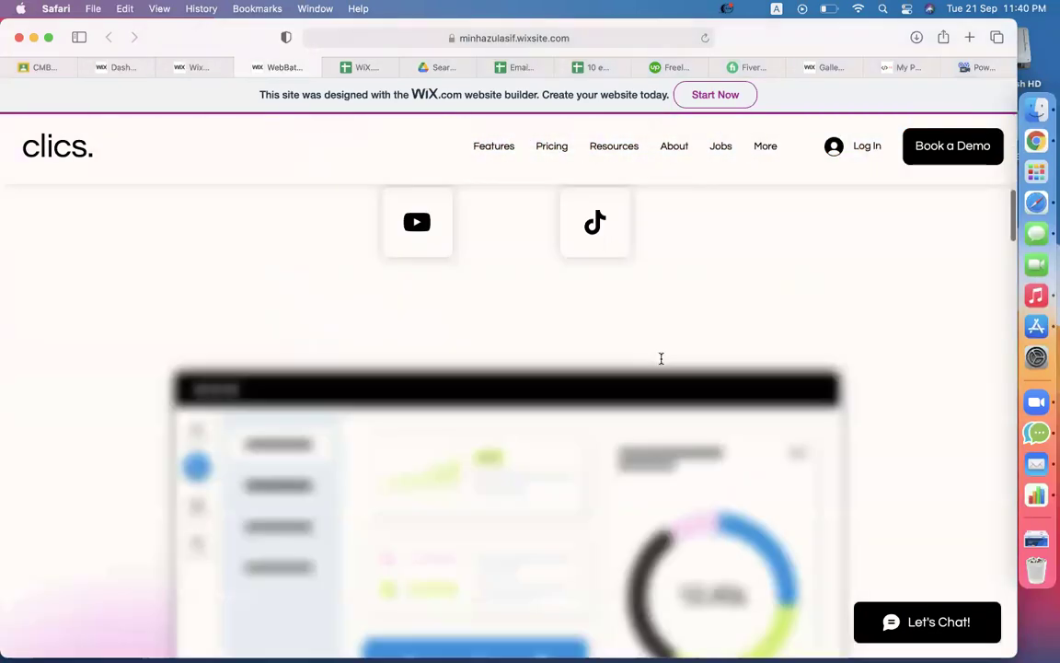
scroll(464, 208, down, 15)
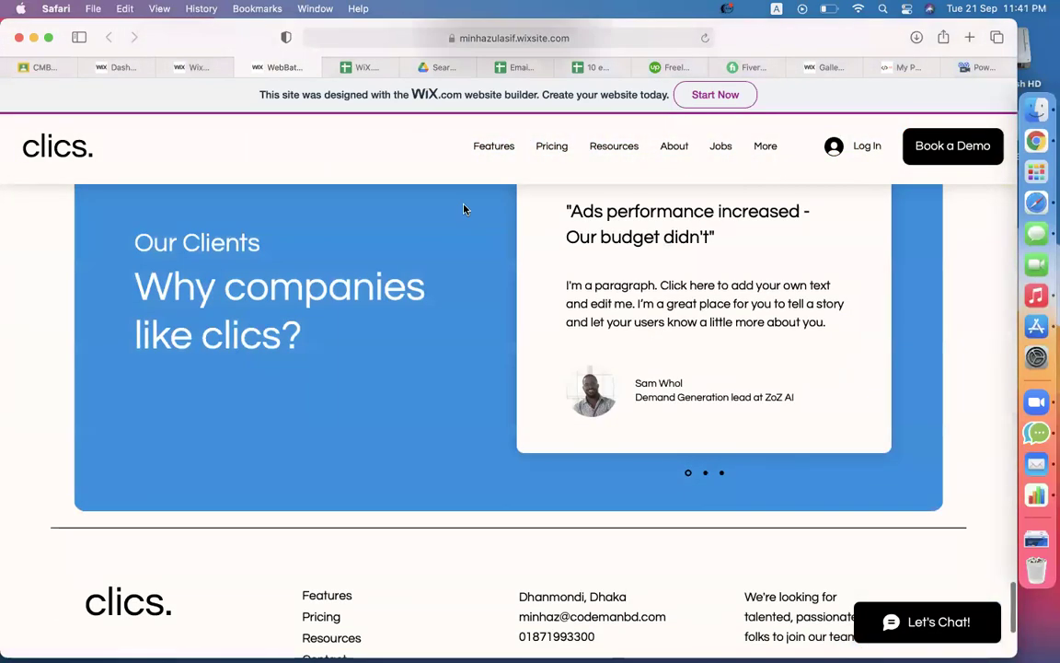
Step: Try to open the live site's album page by adding /photo-album to the site address
click(610, 38)
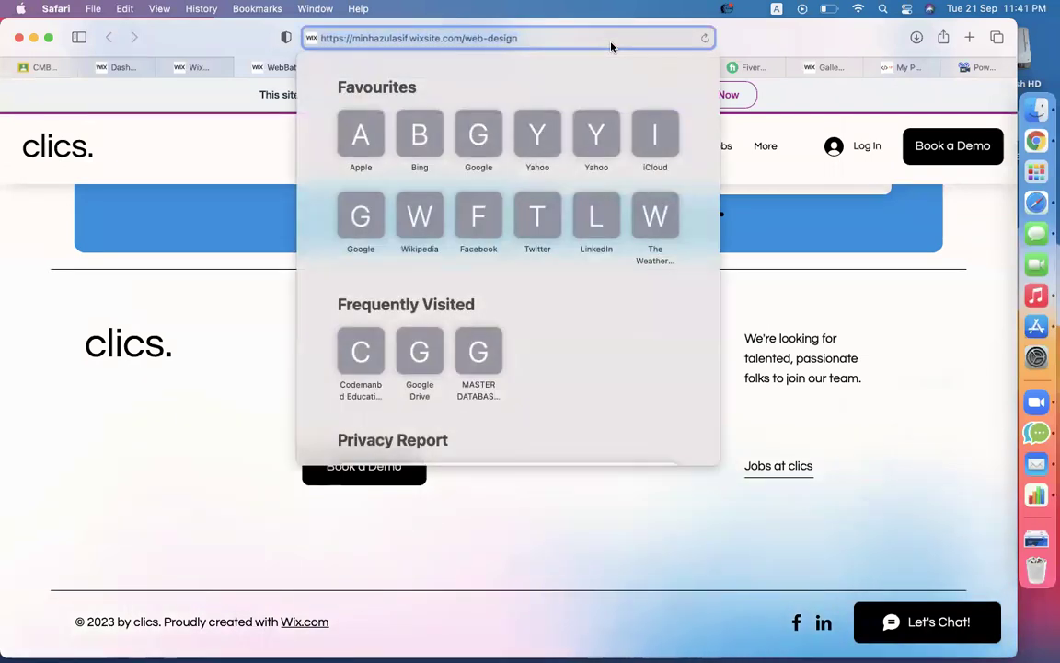
text(/pho)
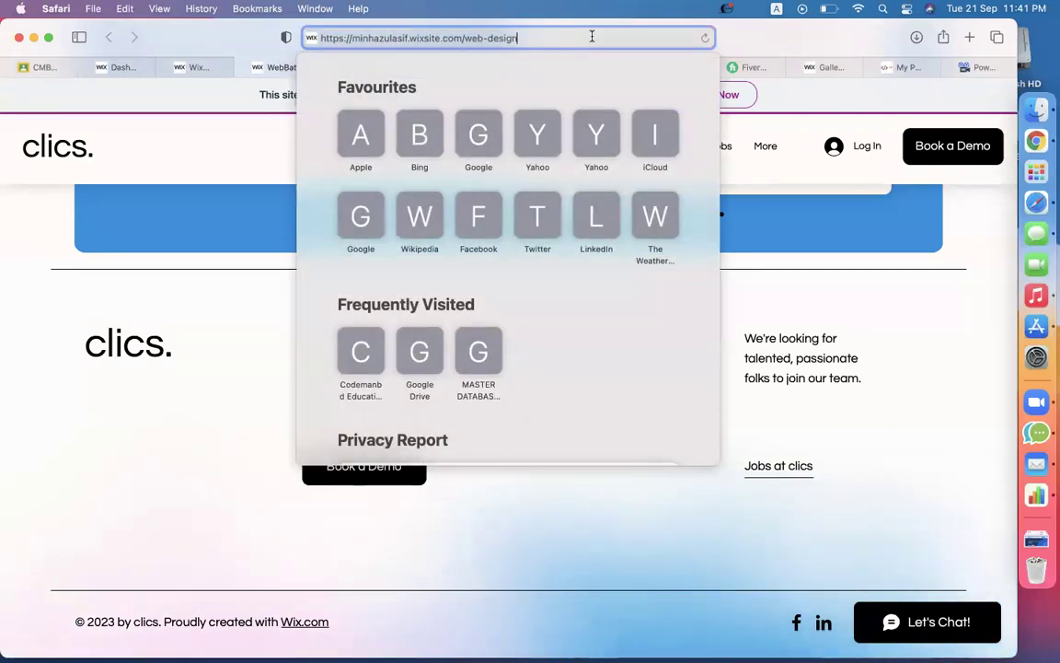
text(to-album)
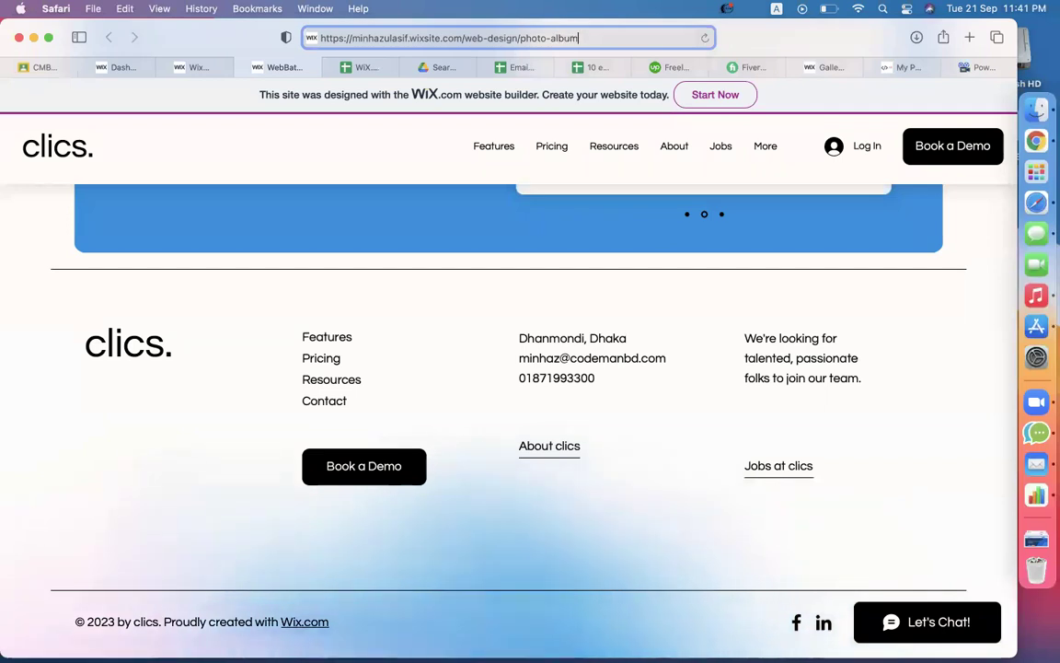
key(Return)
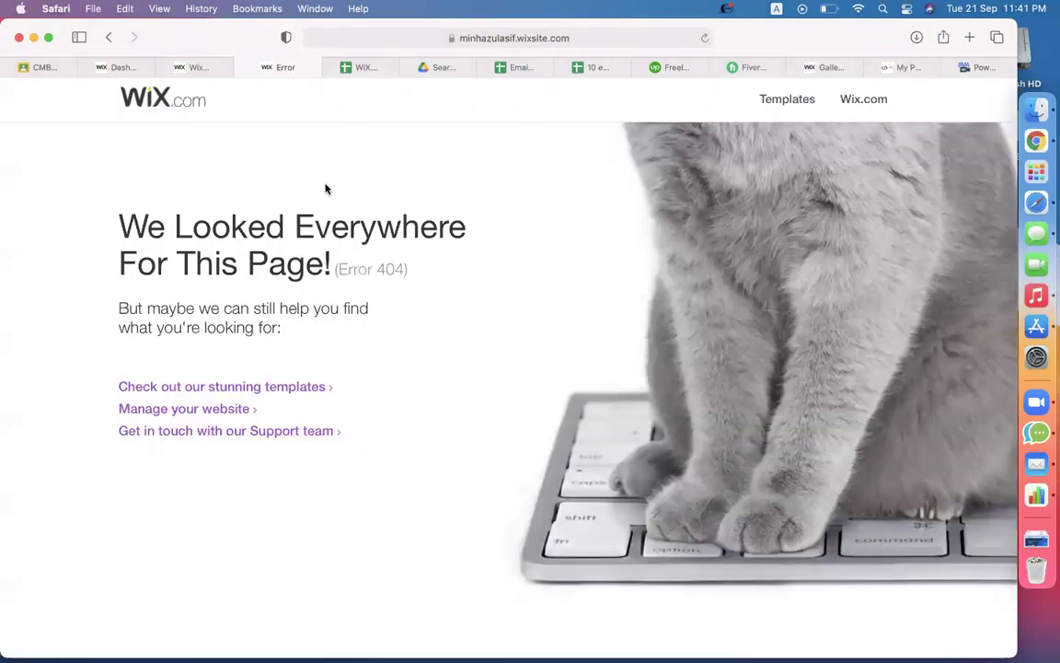
Step: Preview the Photo Albums page from the editor and look over its album covers
click(198, 69)
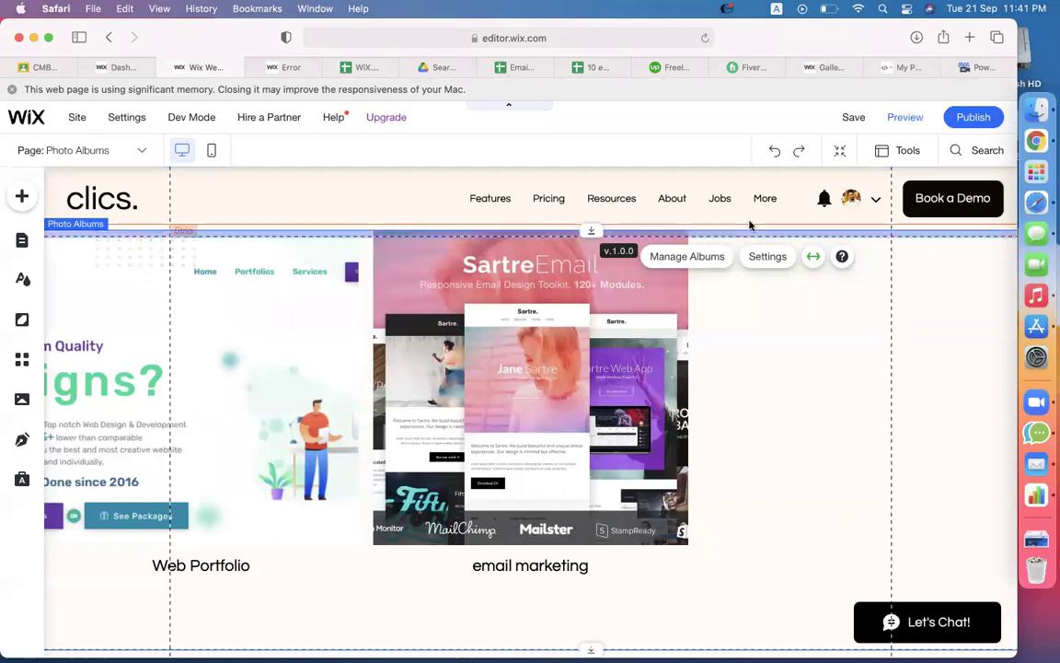
click(900, 121)
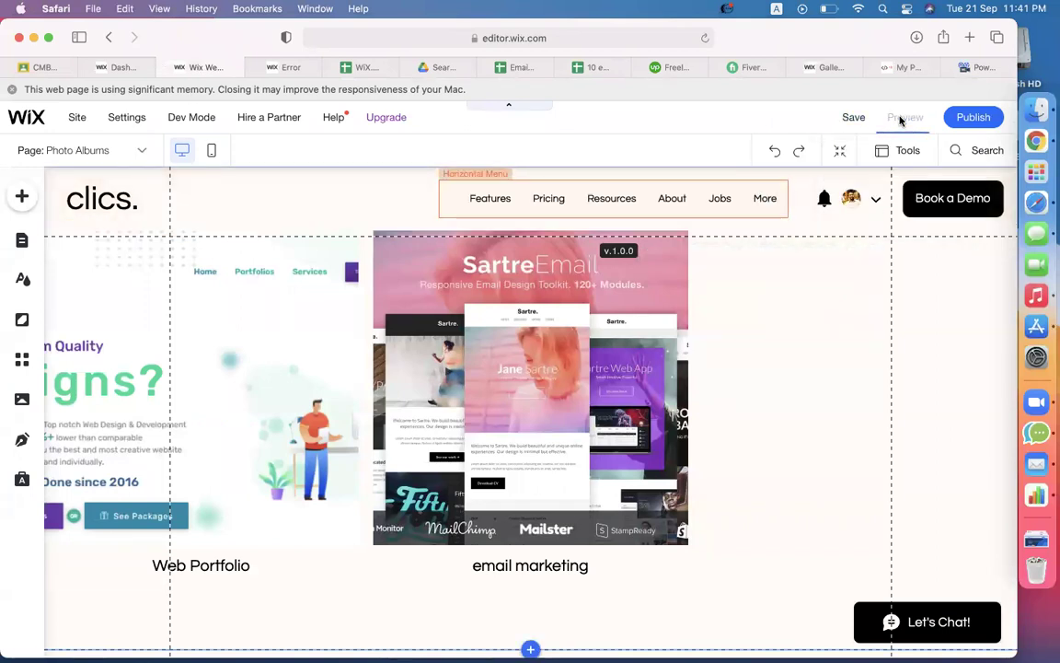
scroll(205, 465, down, 5)
scroll(204, 464, up, 3)
scroll(353, 364, down, 3)
scroll(292, 409, up, 3)
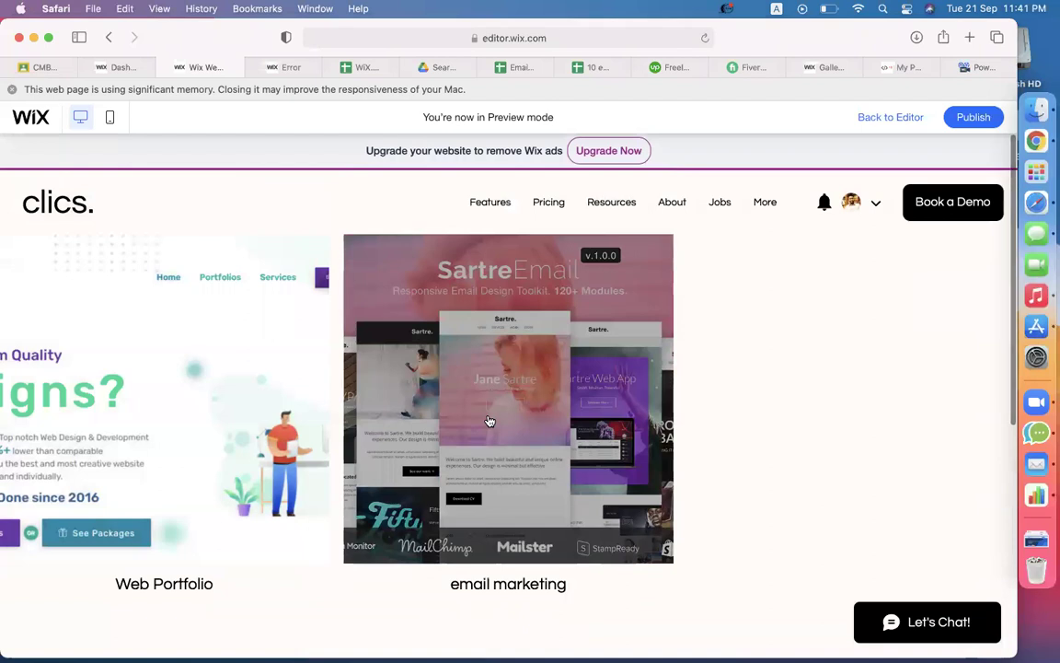
Step: Open the email marketing album in the preview, look through its gallery photos, and close the album
click(489, 422)
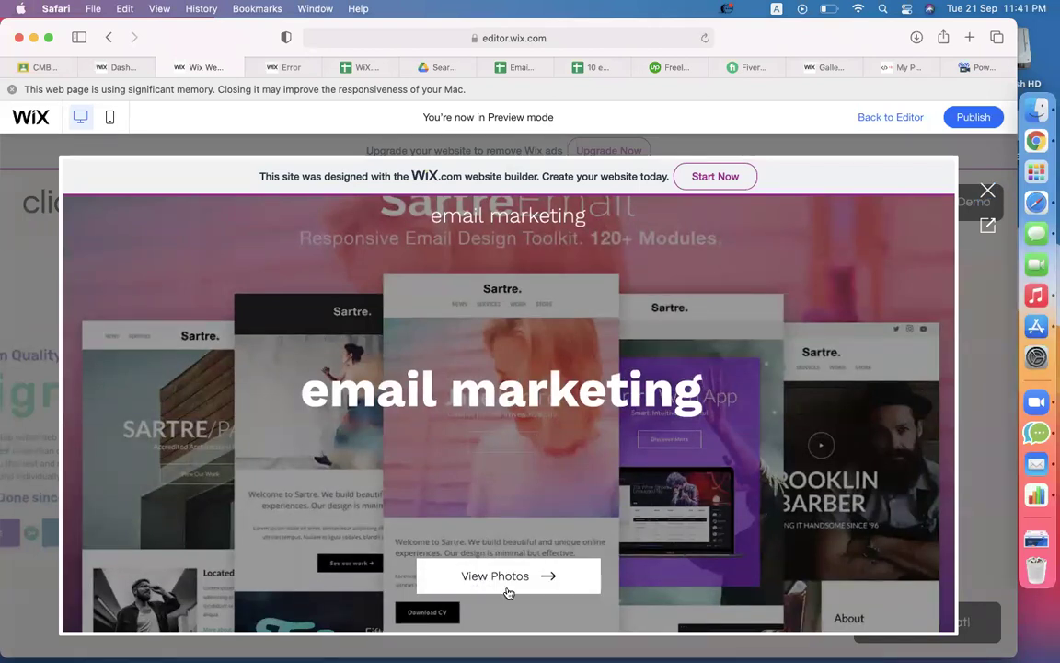
click(480, 575)
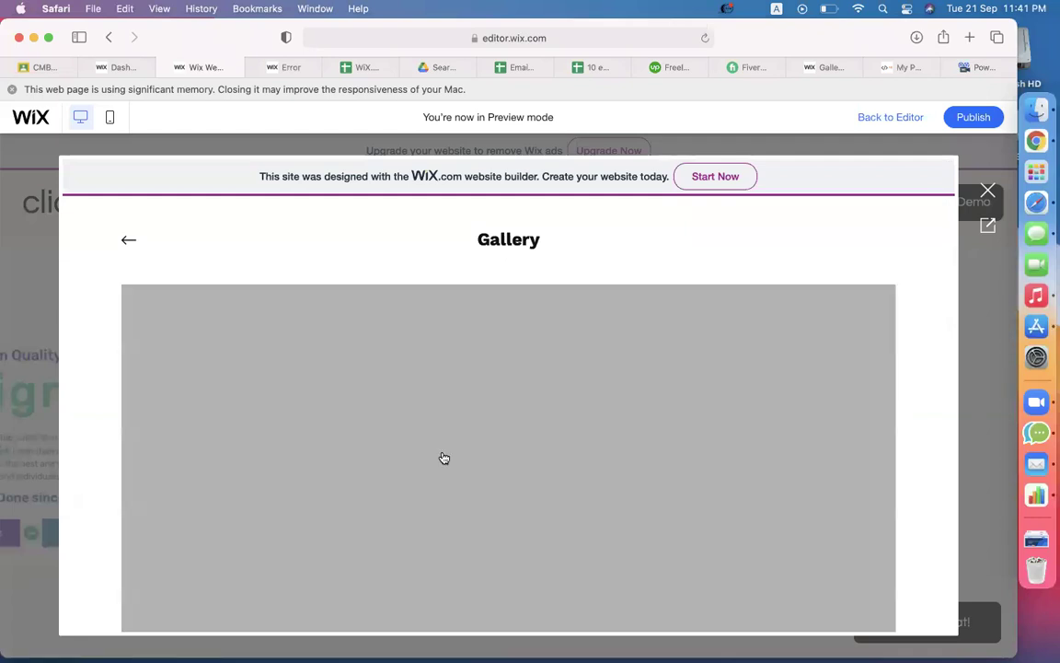
scroll(444, 458, down, 3)
scroll(444, 457, down, 5)
scroll(444, 458, up, 5)
scroll(443, 457, down, 3)
scroll(477, 351, up, 3)
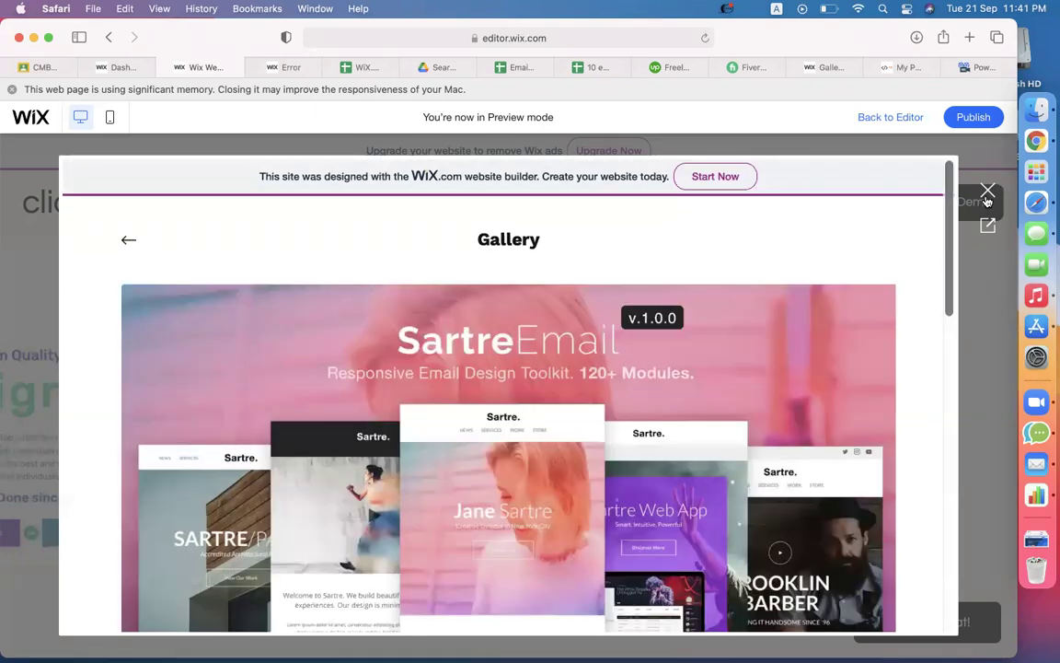
click(987, 191)
Step: Switch to Google Classroom and add the classwork topic "epi-14(A) _ Wix Email Marketing + Social Posts" to the CMBD-102 class
click(43, 66)
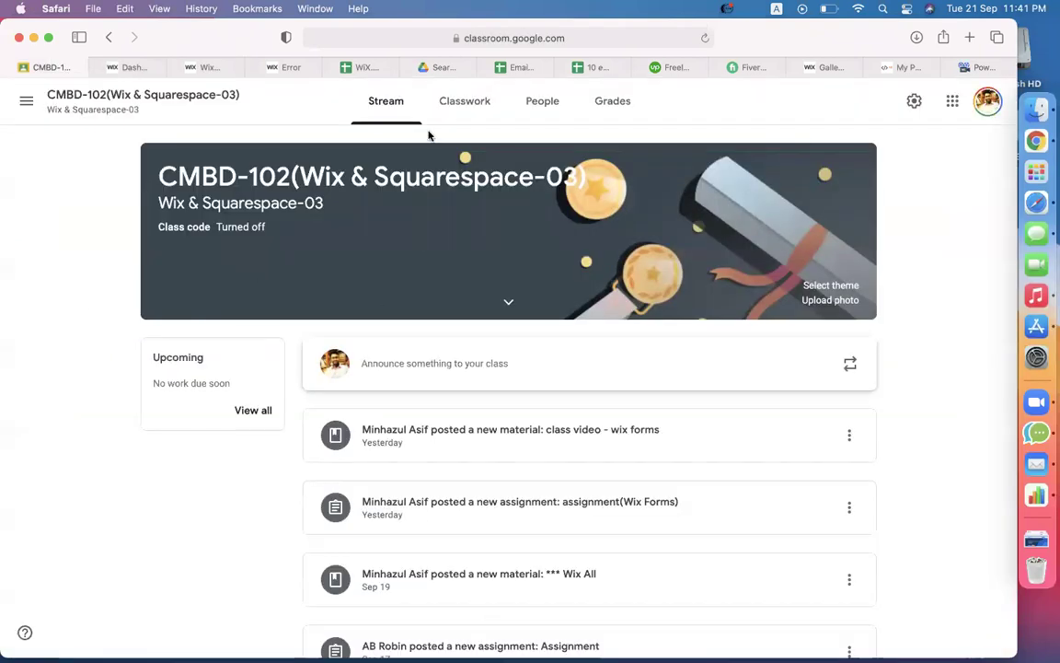
click(476, 101)
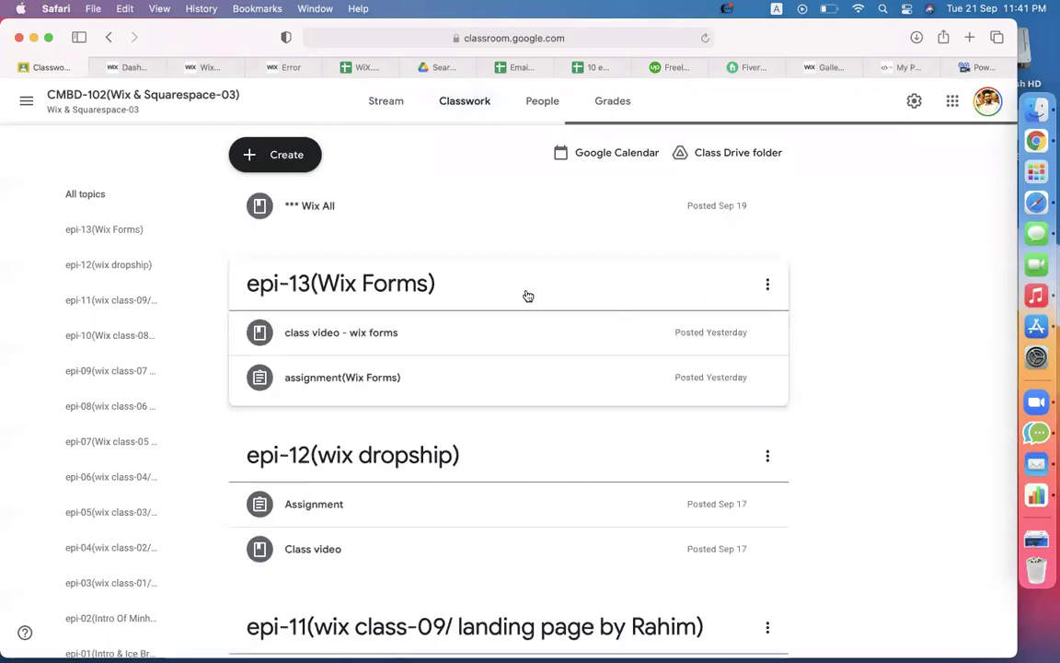
click(284, 165)
click(284, 388)
text(epi-14(A)
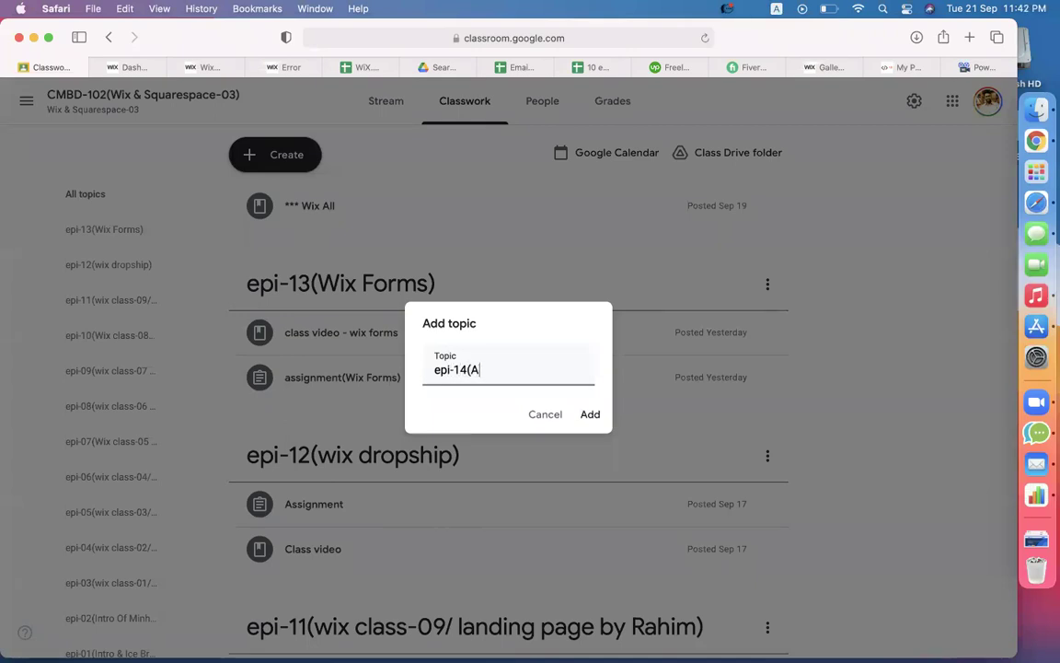
text() _ Wix Email Market)
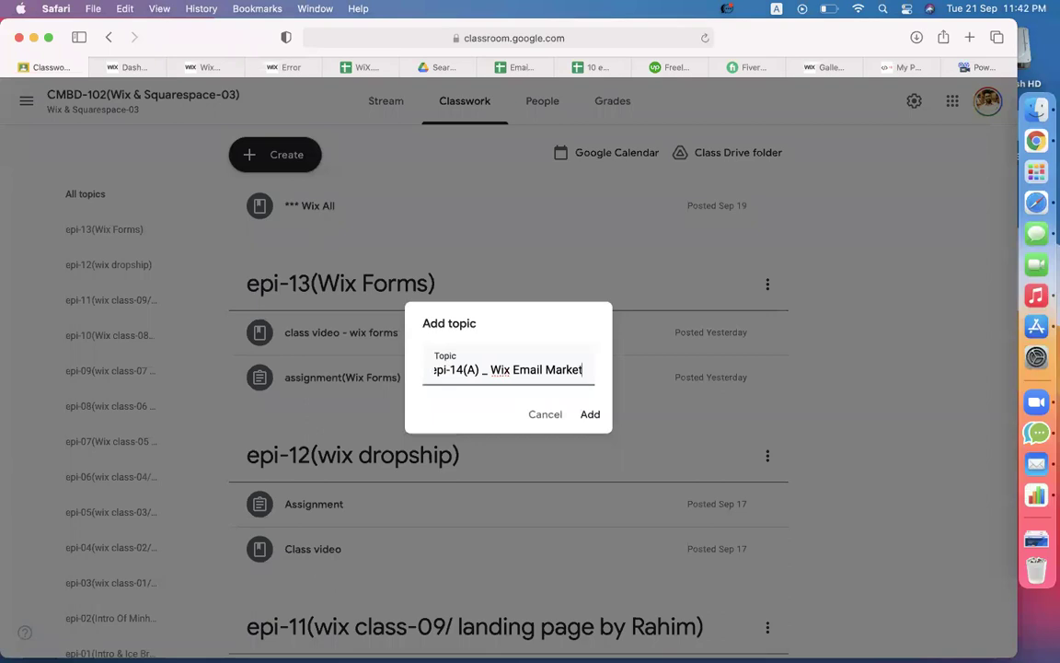
text(ing + Social Posts)
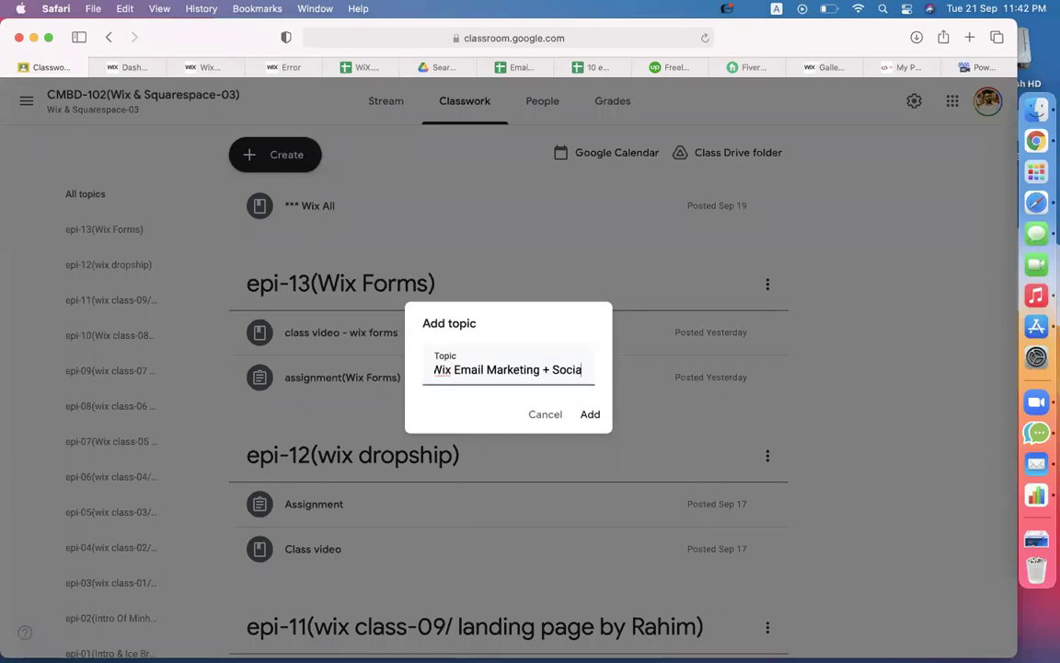
key(Return)
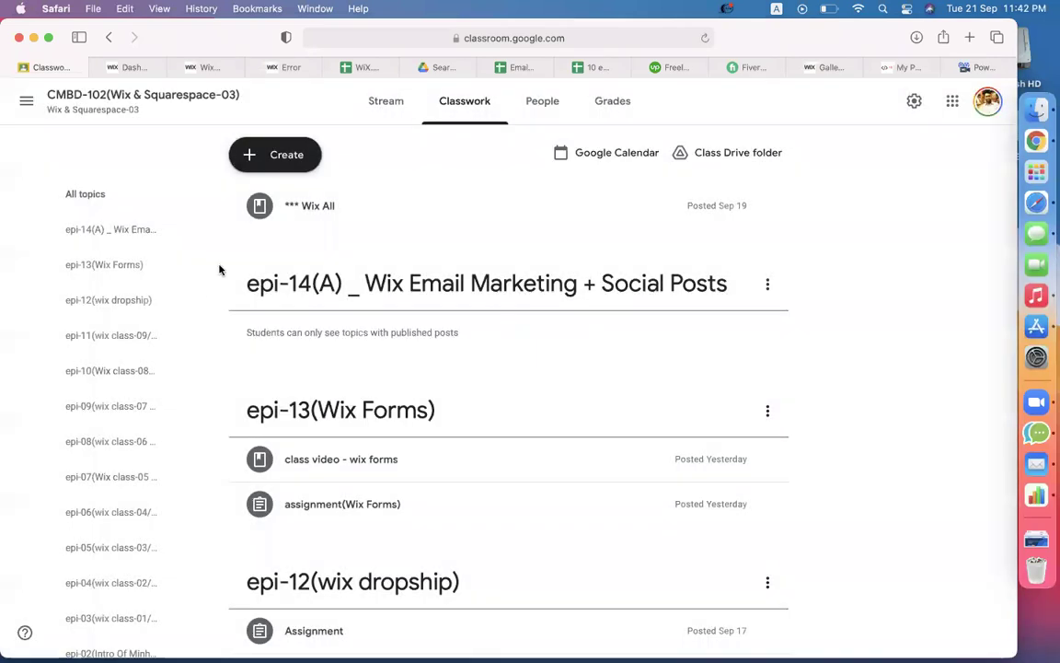
Step: Add another classwork topic named "epi-14(B) _ Wix Photo Album"
click(285, 164)
click(285, 388)
text(epi-14(B) _)
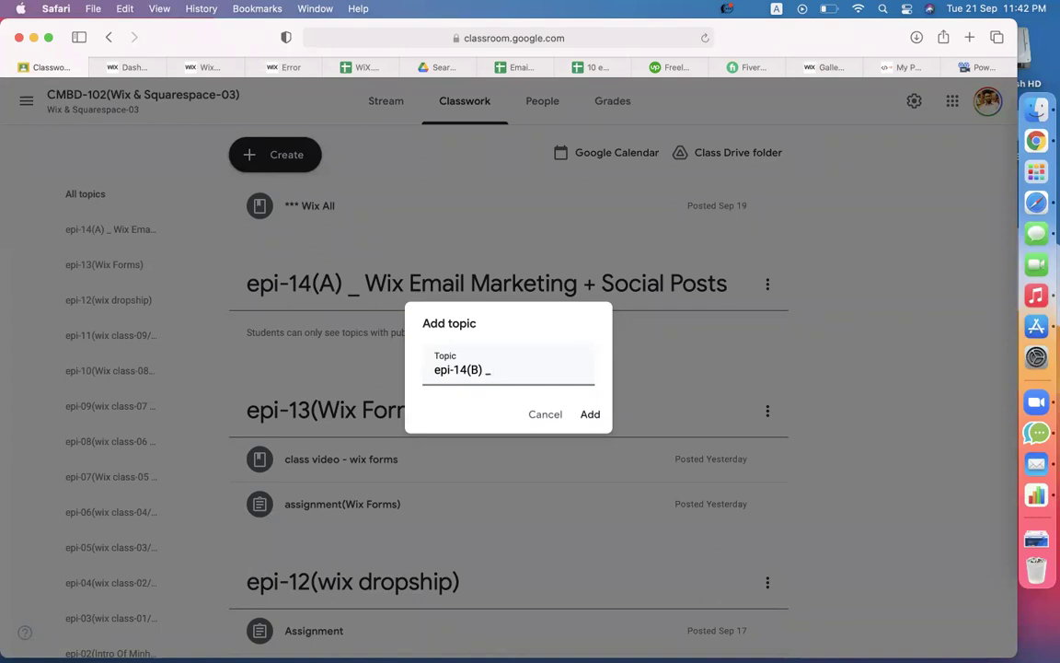
text(Ph)
key(BackSpace)
text(oto Album)
key(Return)
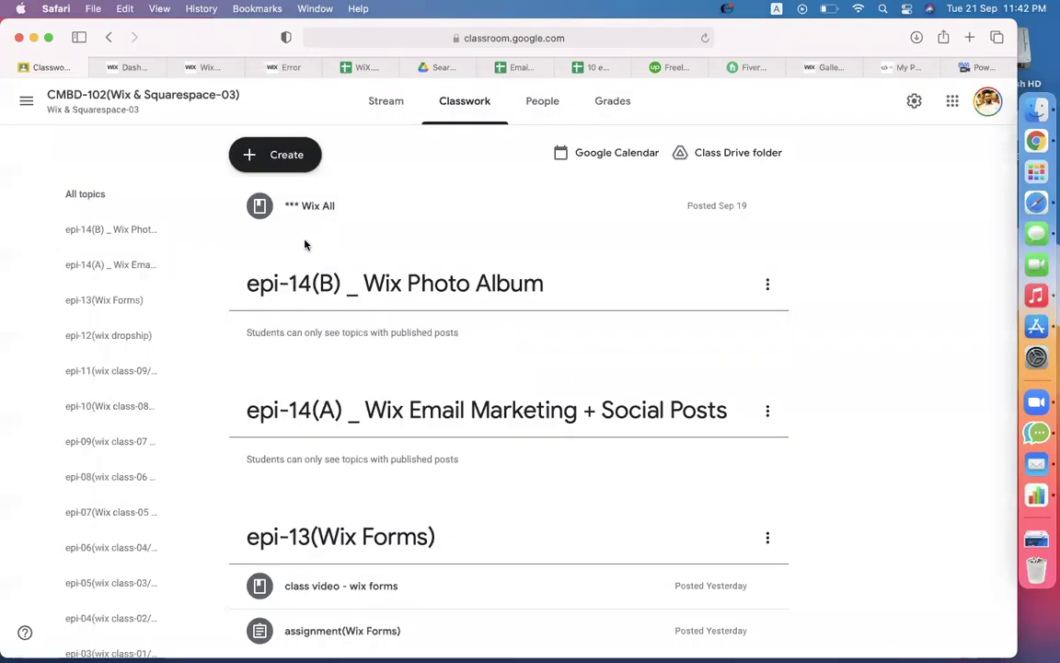
Step: Create a new assignment titled "assignment(Email mkt)" with the instruction "create a web design email template"
click(277, 157)
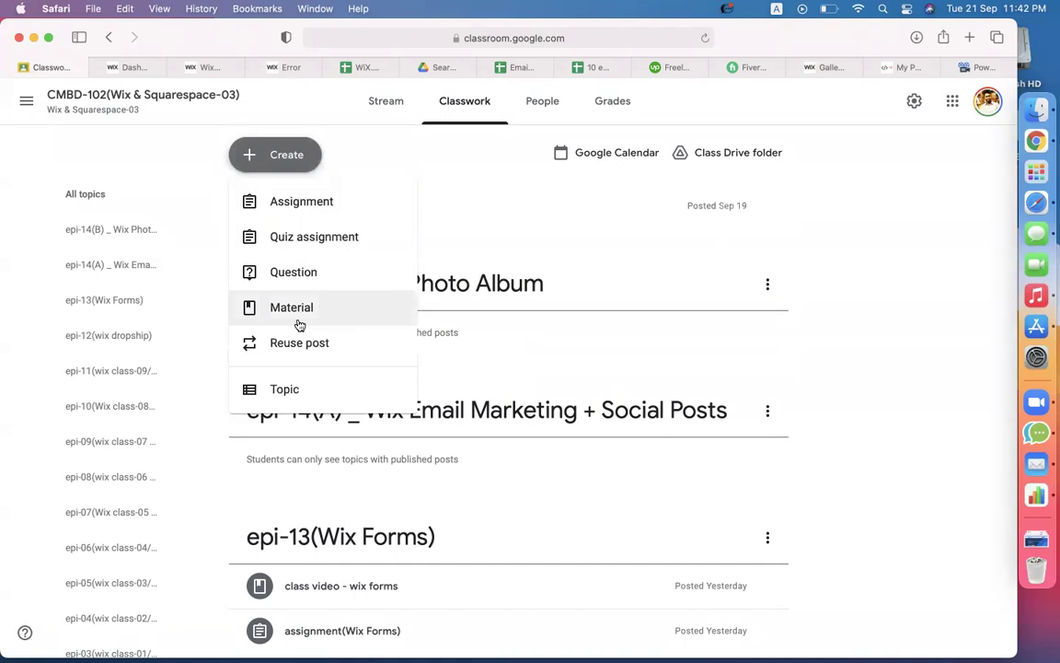
click(271, 211)
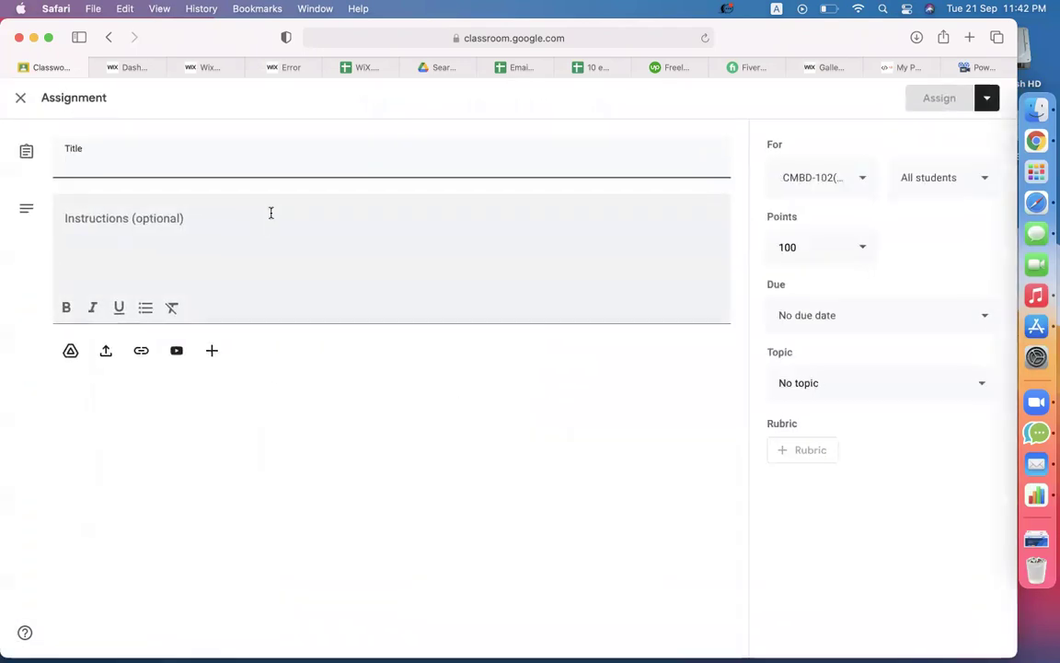
text(assignment )
text(t)
text((E)
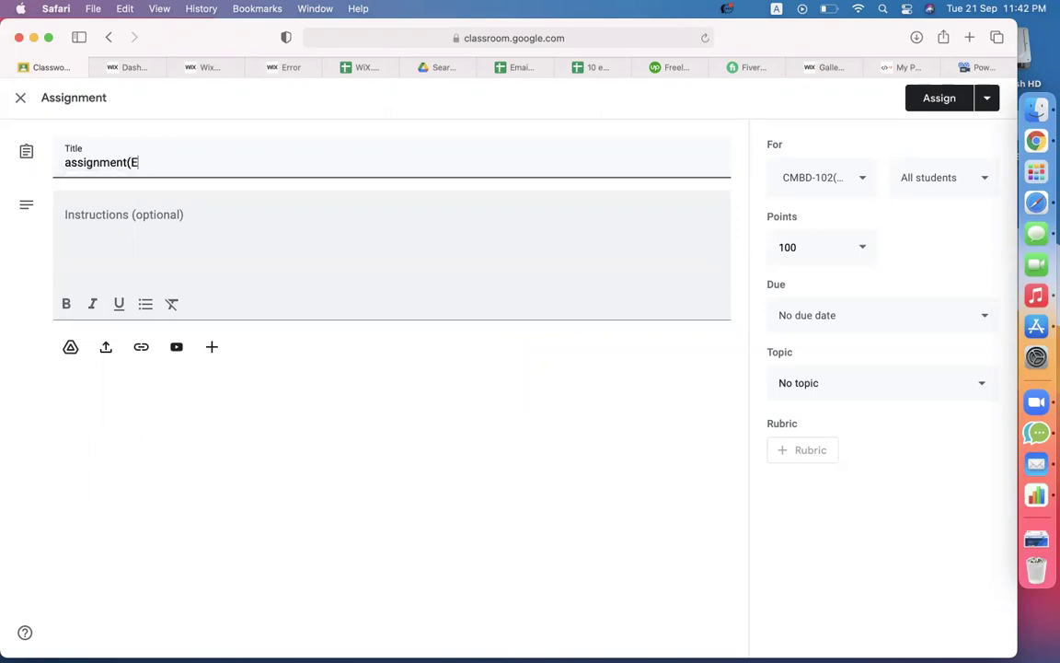
text(mail mkt)
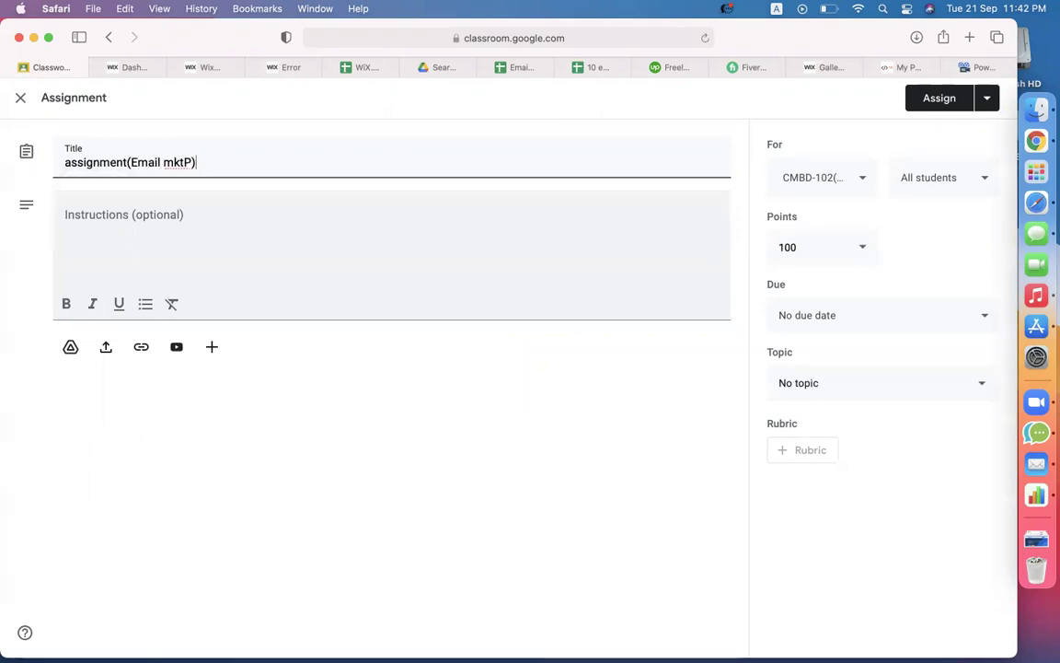
text())
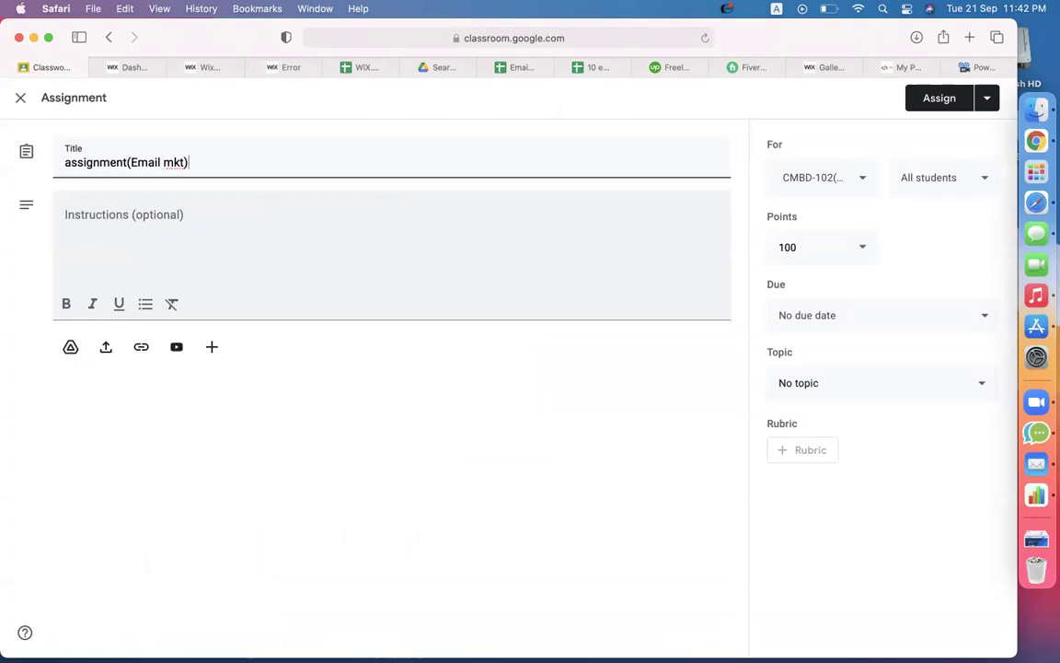
click(273, 251)
text(create a web design email template)
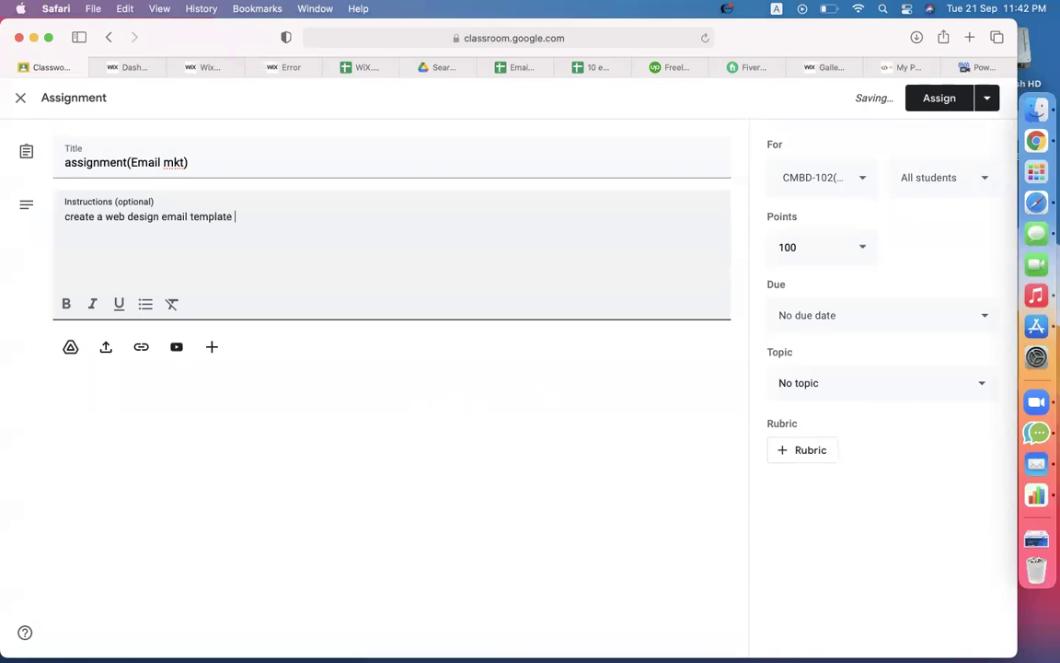
Step: Switch to the Email List spreadsheet and copy the email addresses in cells A11:A20
click(517, 68)
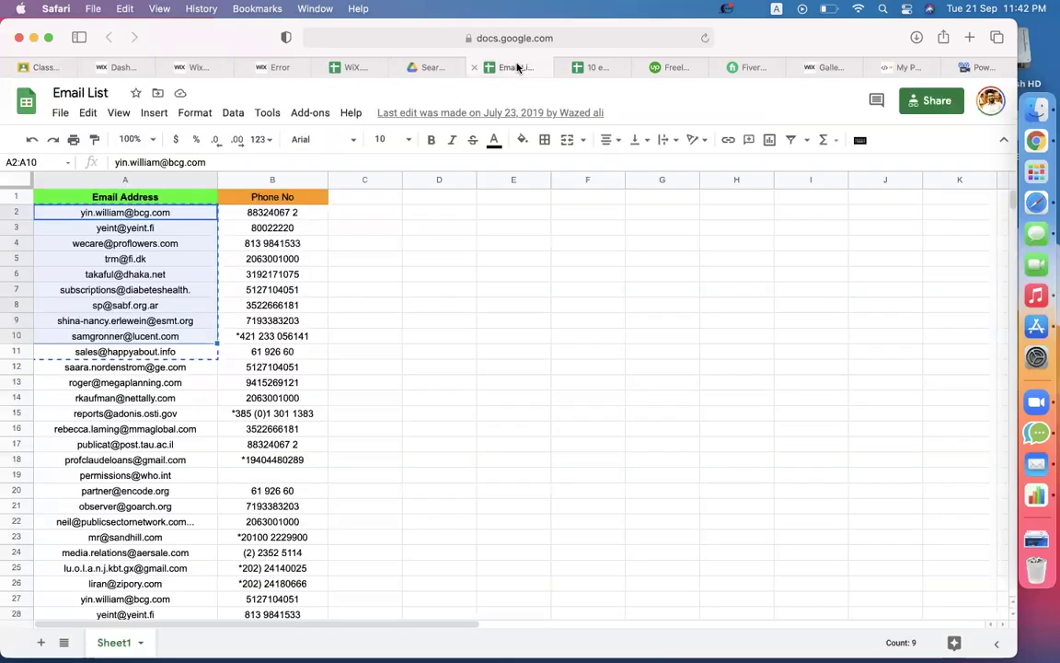
key(super+c)
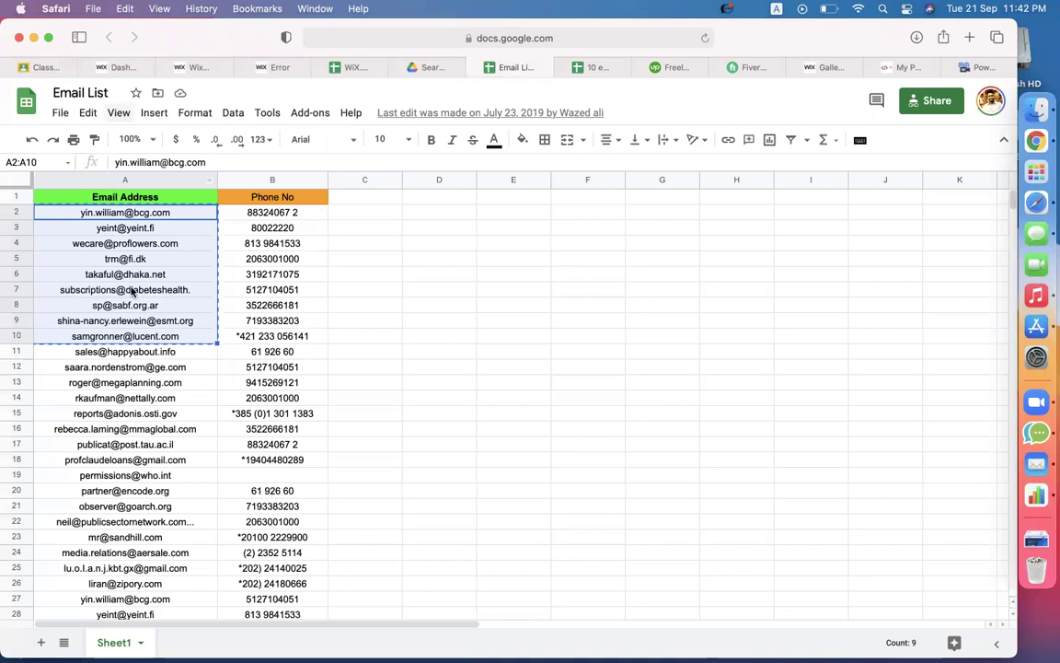
drag(117, 354, 126, 495)
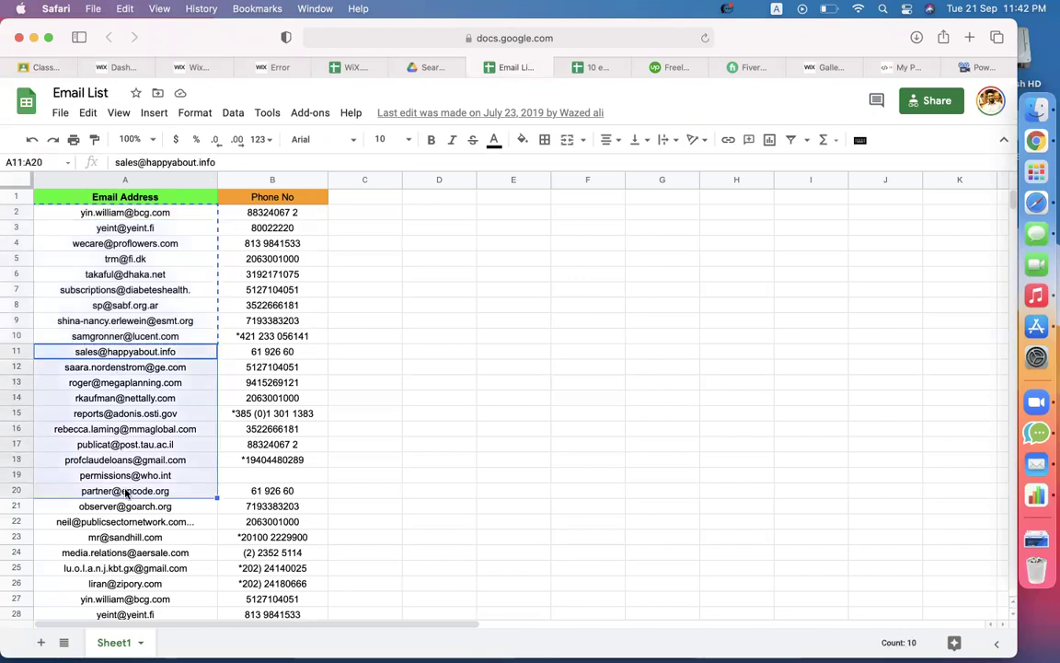
Step: Back in the Classroom assignment, add the instruction "send that template to below contacts only" and paste the copied addresses beneath it
click(36, 67)
click(270, 235)
key(Return)
text(sen)
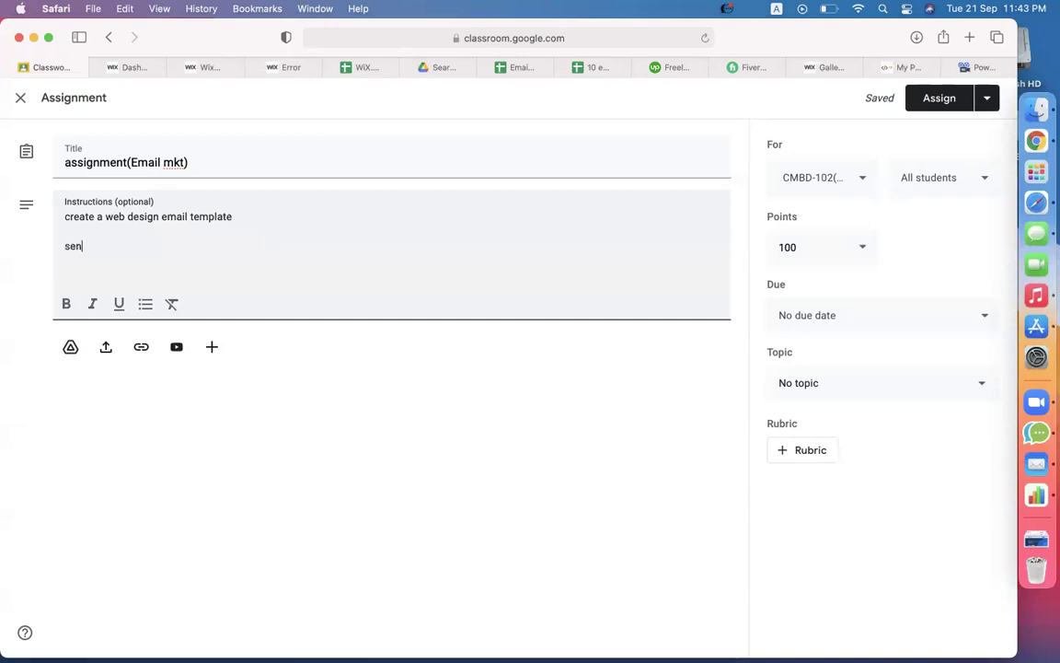
text(d that template to below contacts on)
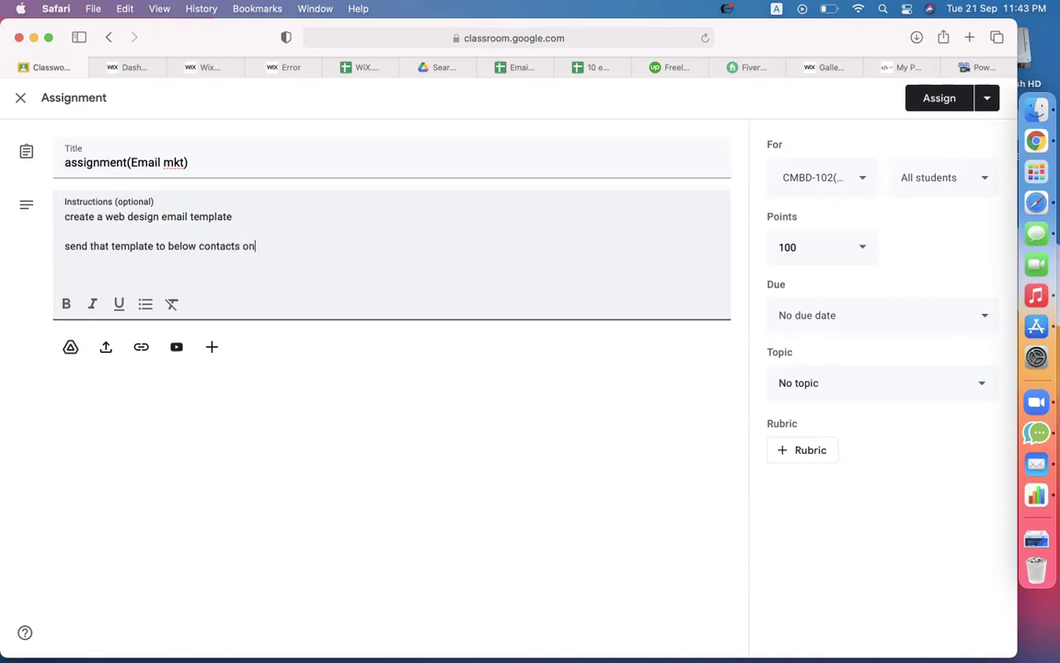
text(ly)
key(super+v)
click(260, 274)
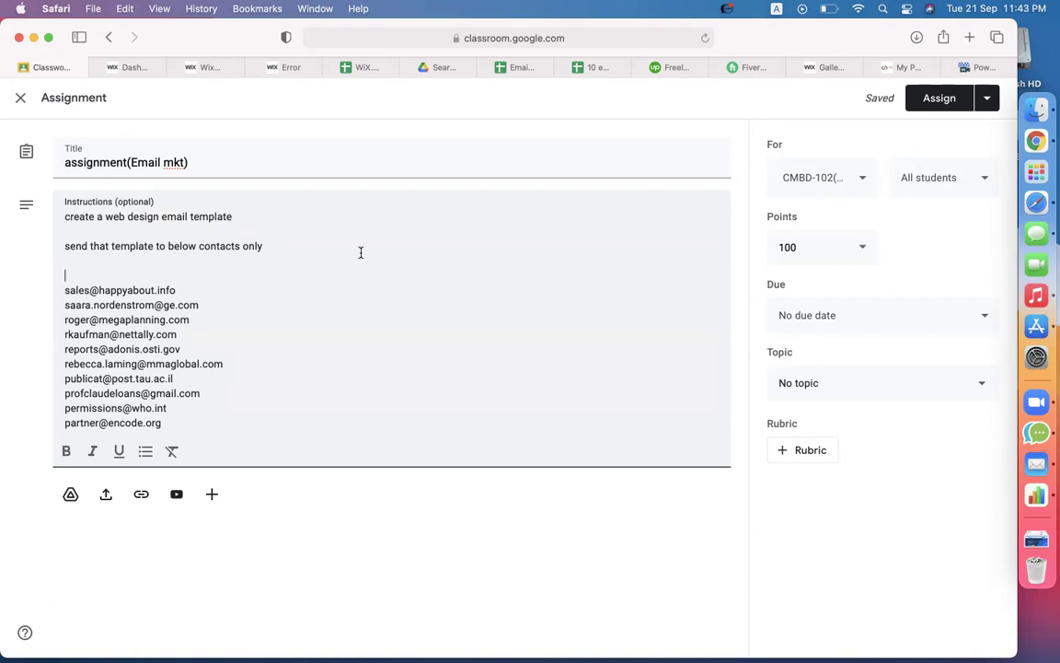
Step: Add the closing instruction "take all snaps a a docs and submit" below the address list
click(283, 428)
key(Return)
key(Return)
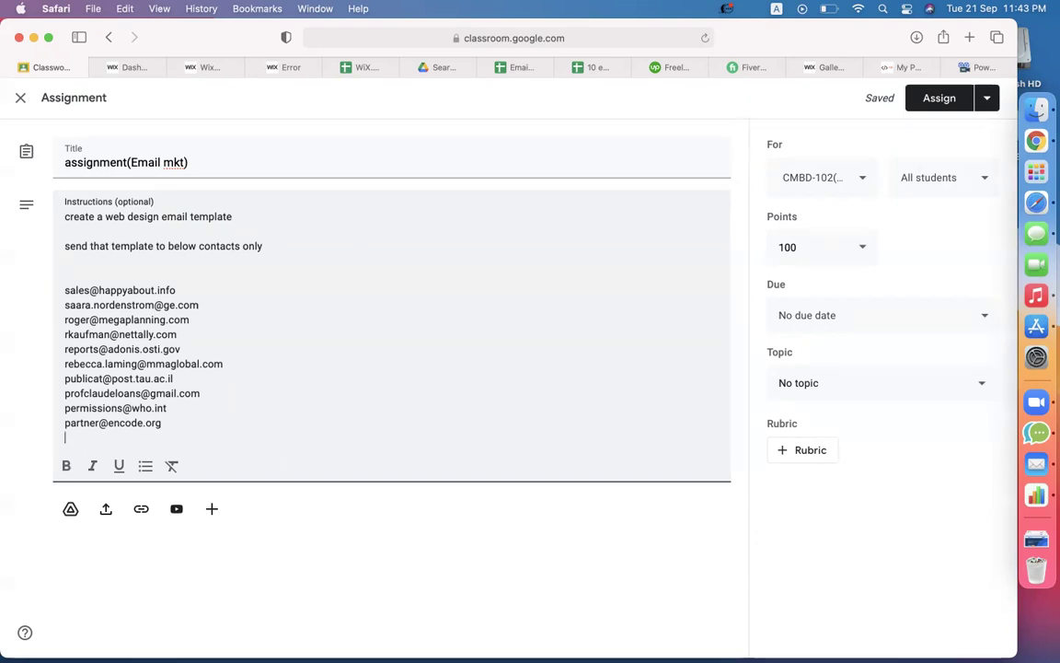
text(take all snaps a a docs and s)
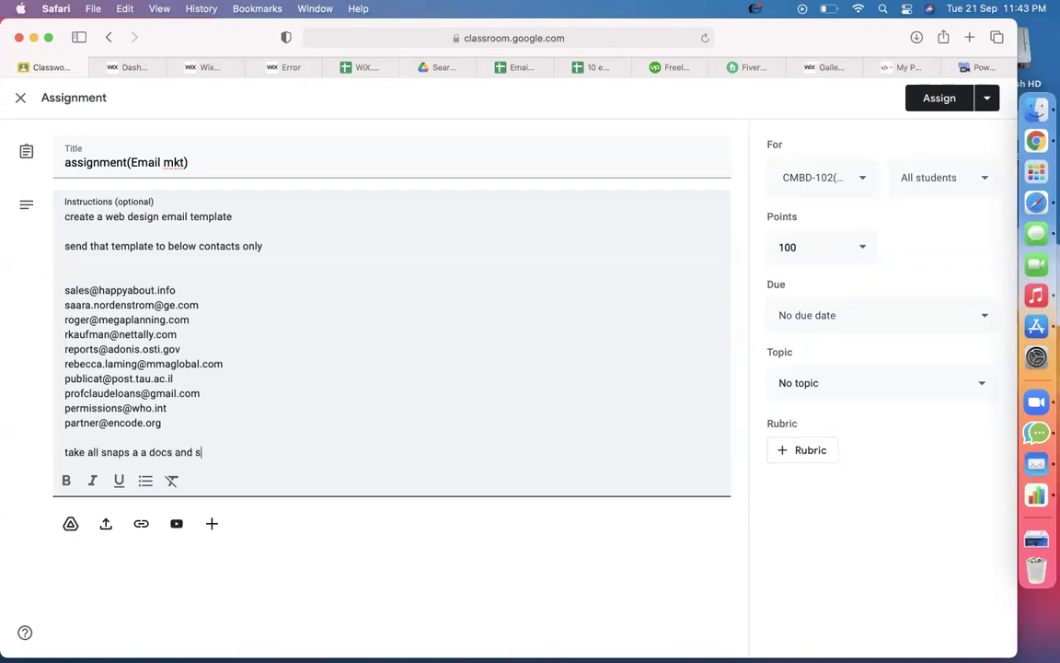
text(ubmit)
Step: File the assignment under the topic "epi-14(A) _ Wix Email Marketing + Social Posts" and assign it to the class
click(856, 399)
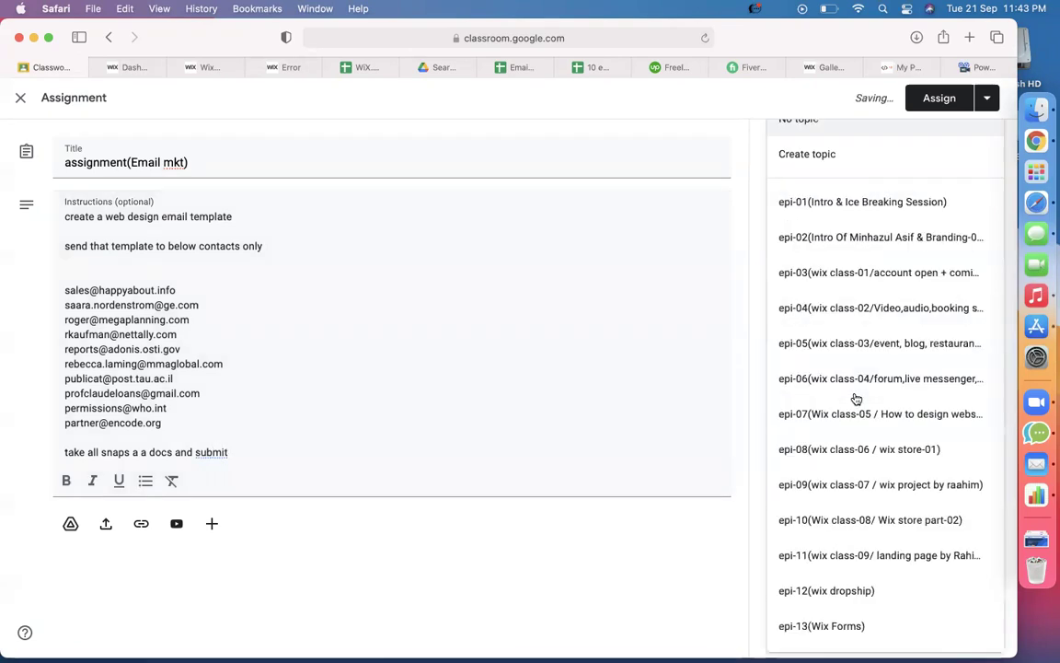
scroll(880, 371, down, 2)
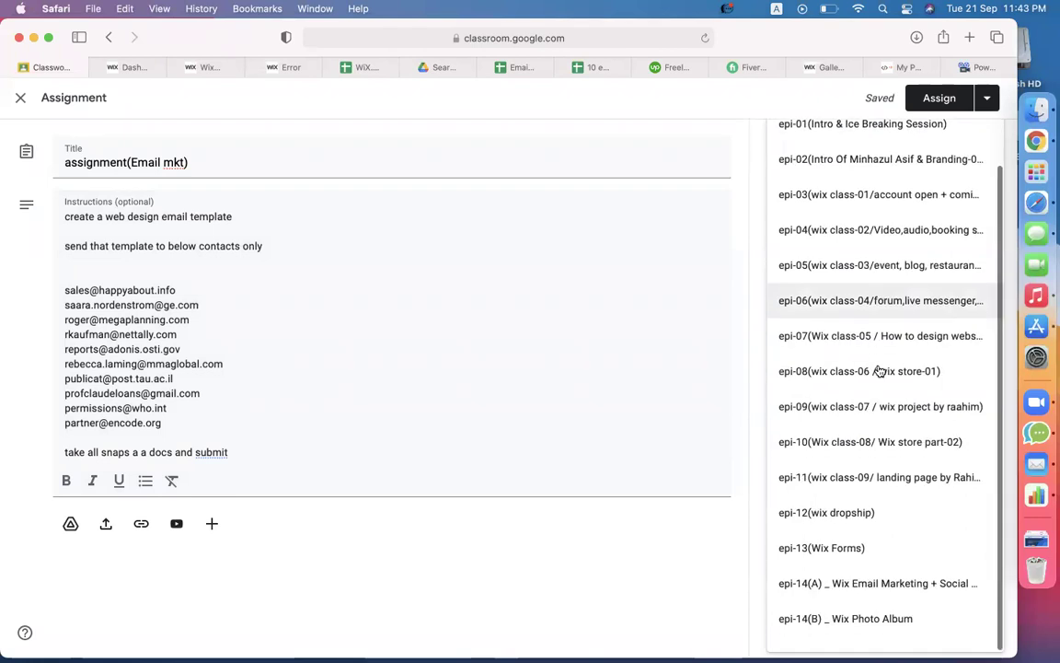
click(861, 594)
click(939, 98)
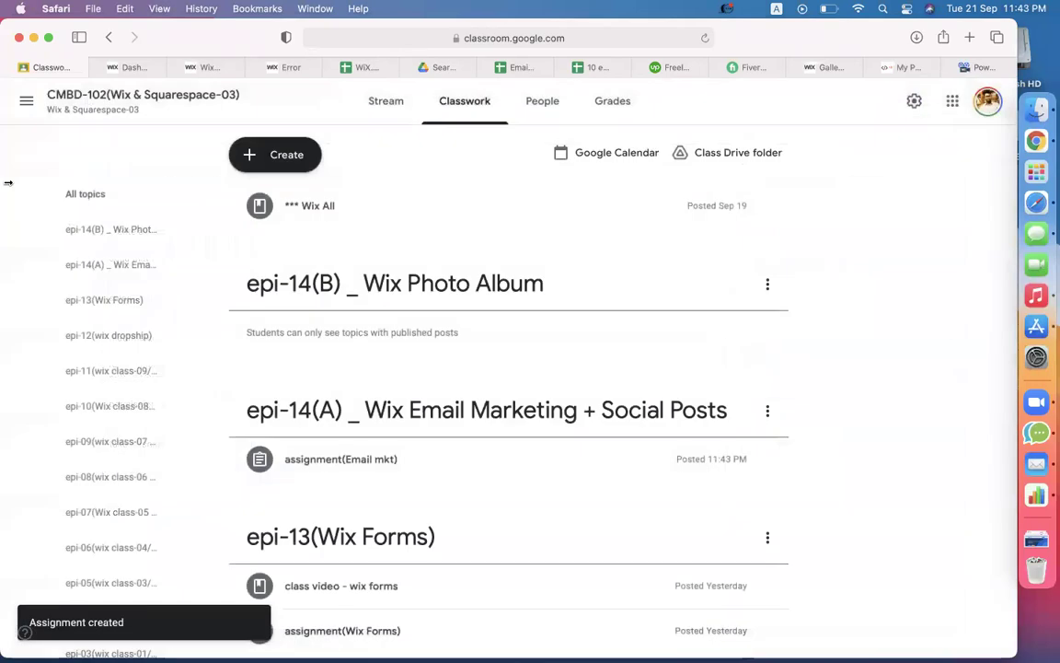
click(201, 67)
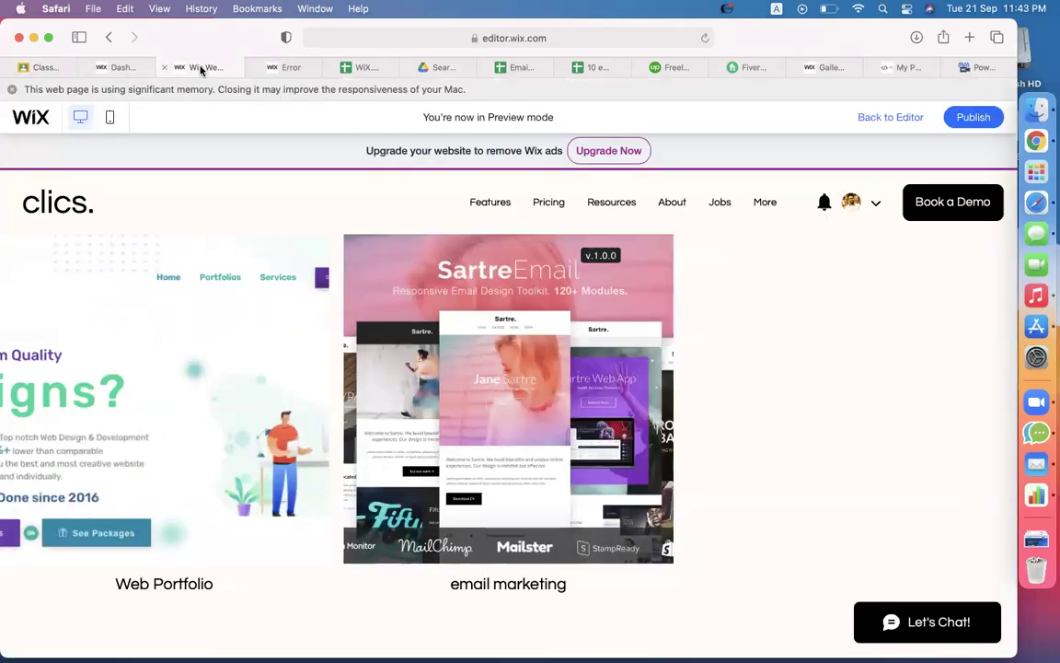
click(627, 42)
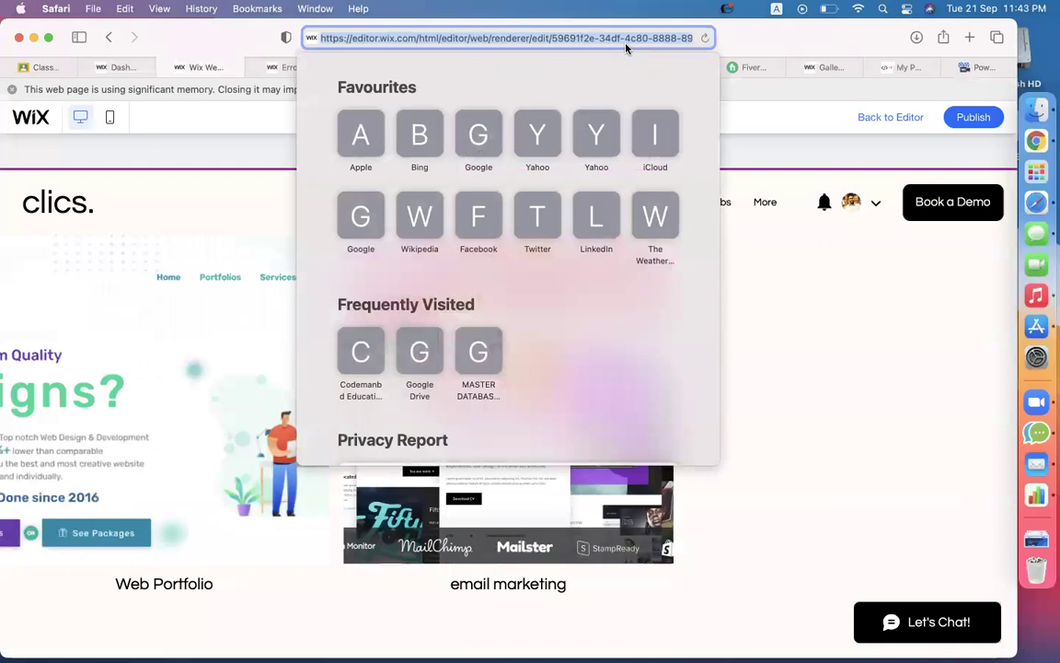
click(806, 96)
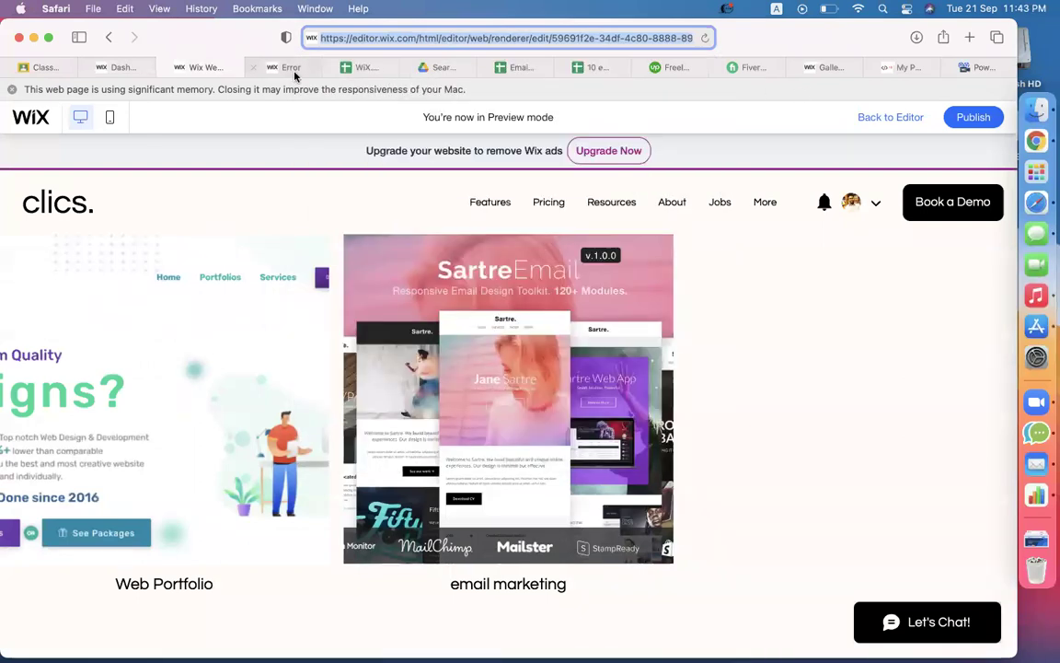
click(267, 66)
click(198, 69)
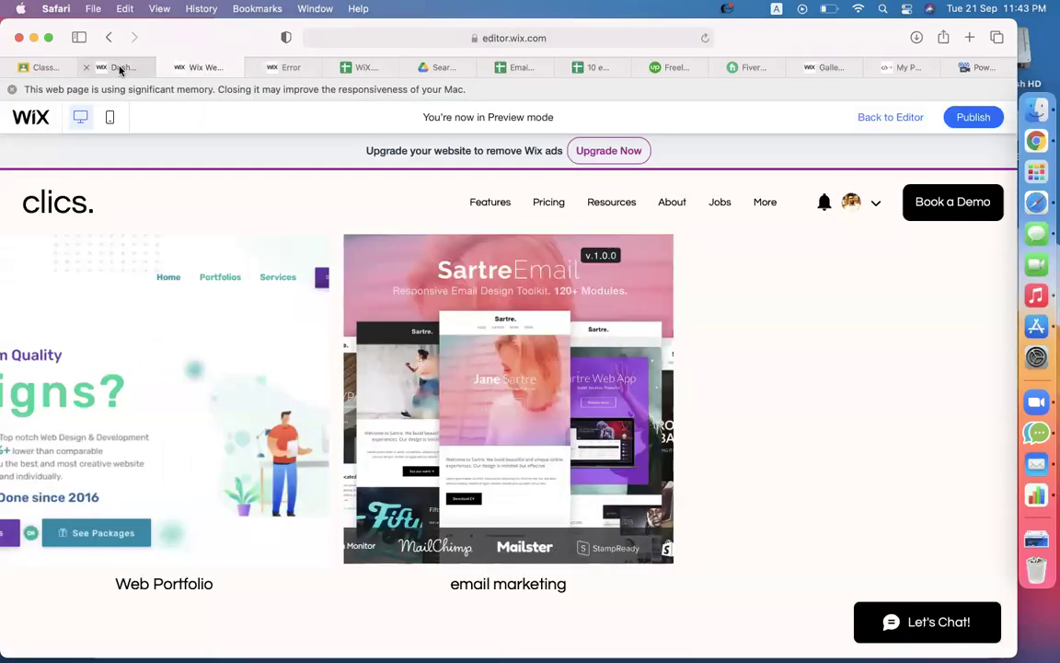
Step: Return to Google Classroom and create another assignment titled "assignment(Wix portfolio / photo album )"
click(41, 67)
click(318, 158)
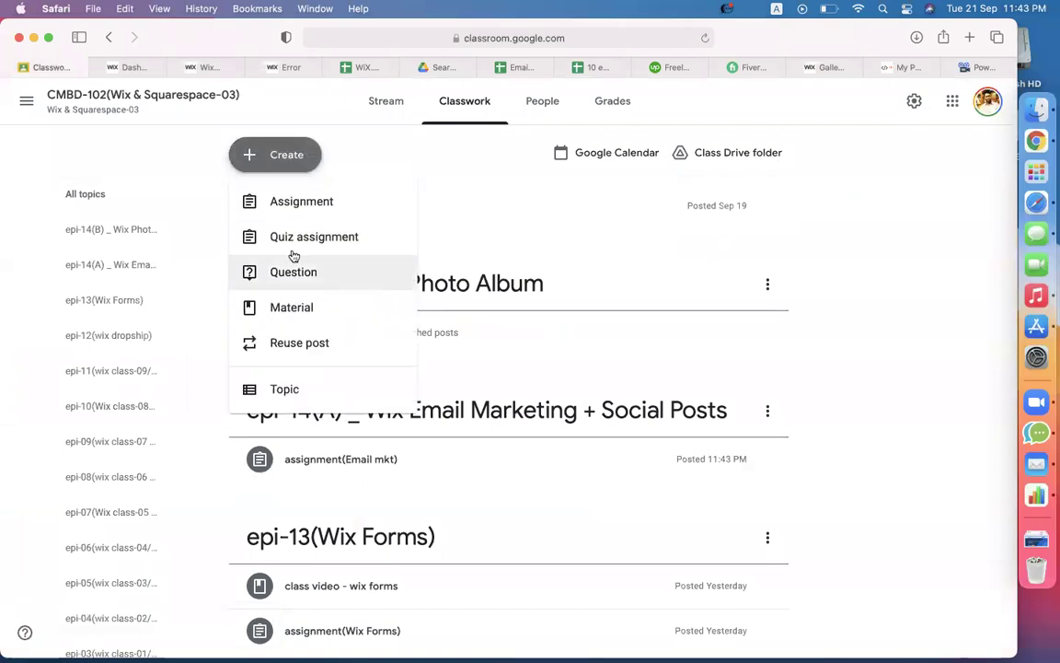
click(294, 202)
text(as)
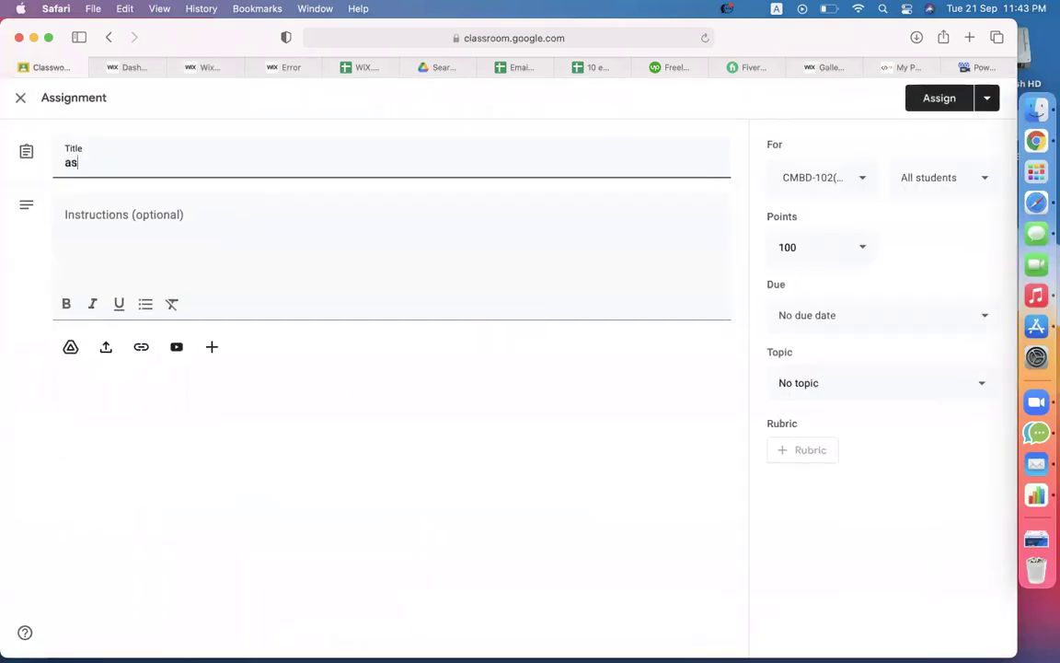
text(signment(W)
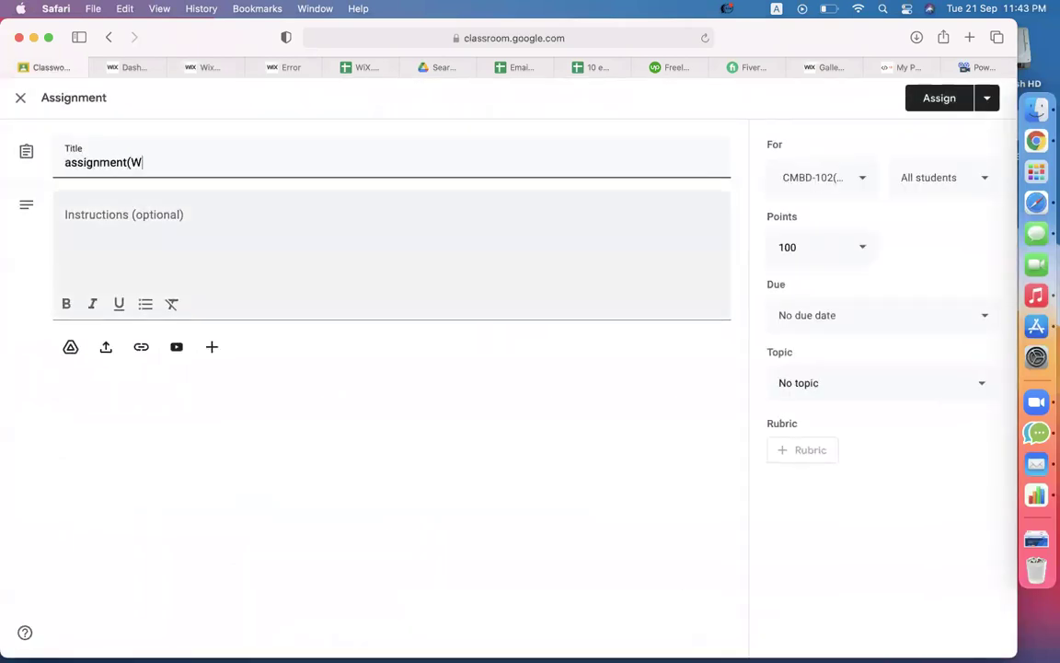
text(ix portfolio / photo album)
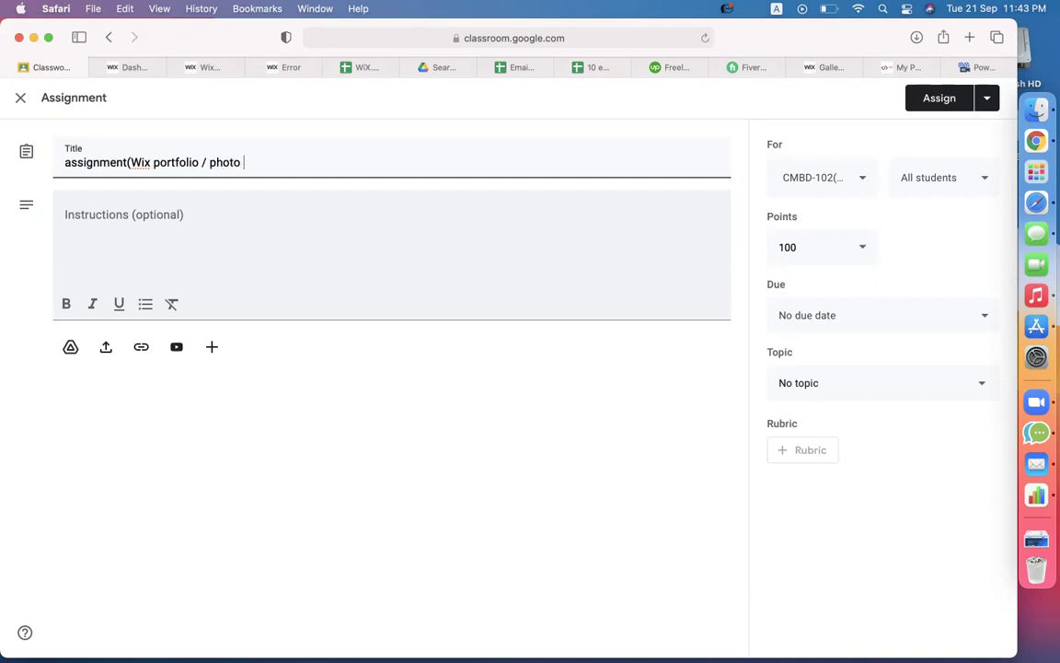
Step: Enter the instructions "create 3 photo album" with the numbered lines "1. web design", "2. email marketing" and "3. online store"
click(185, 258)
text(create)
text( 2)
key(BackSpace)
text(3 photo album 1.)
key(Return)
text(1. )
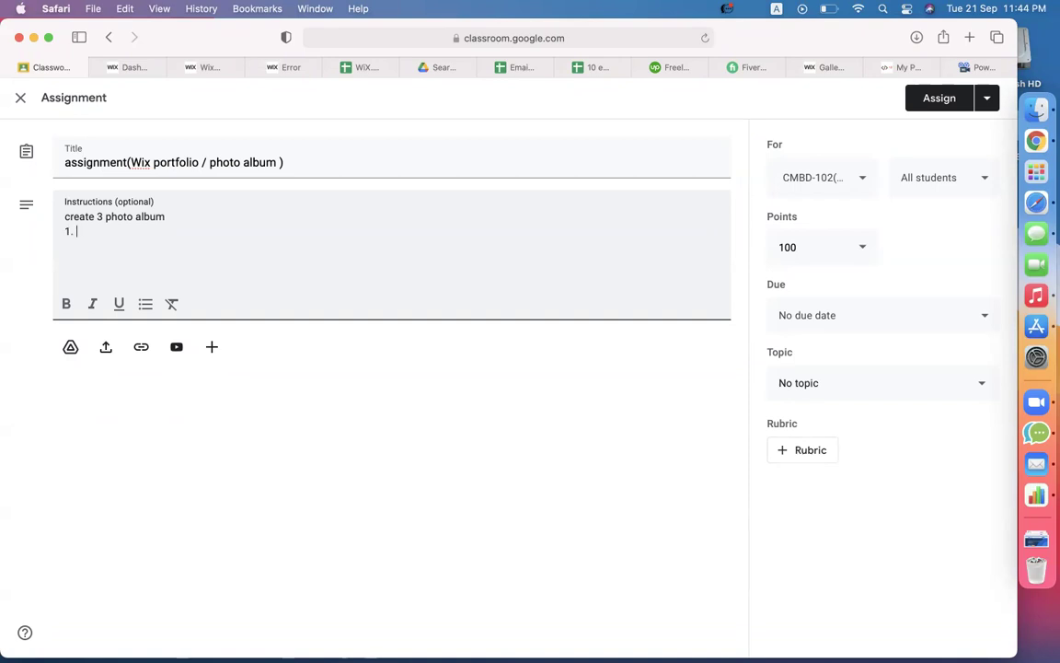
text(web design)
key(Return)
text(2. email mar)
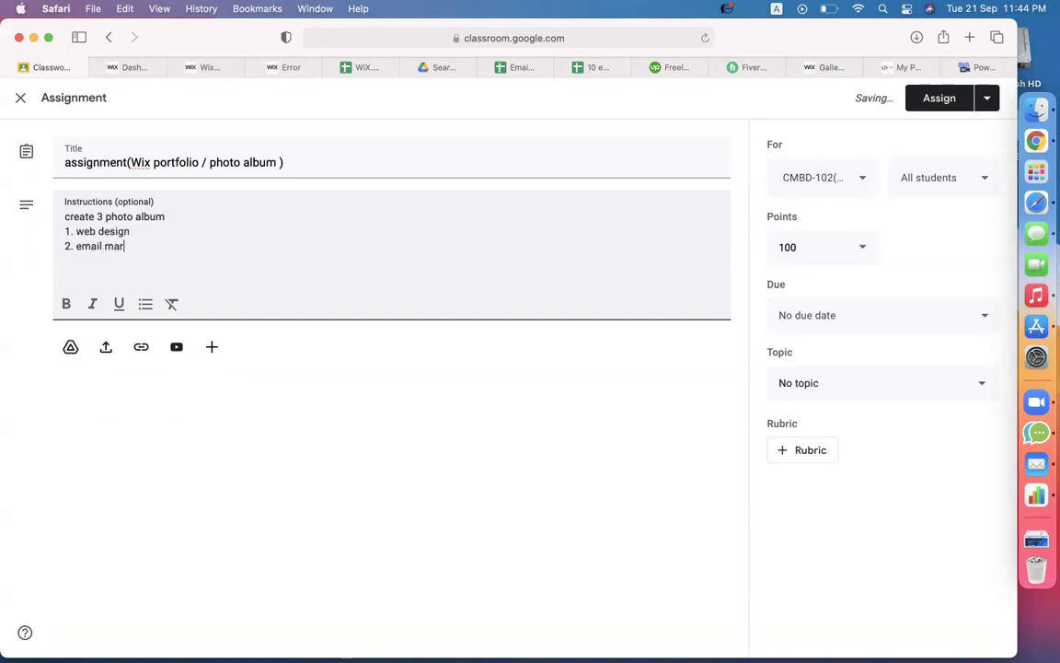
text(keting)
key(Return)
text(3. on;in)
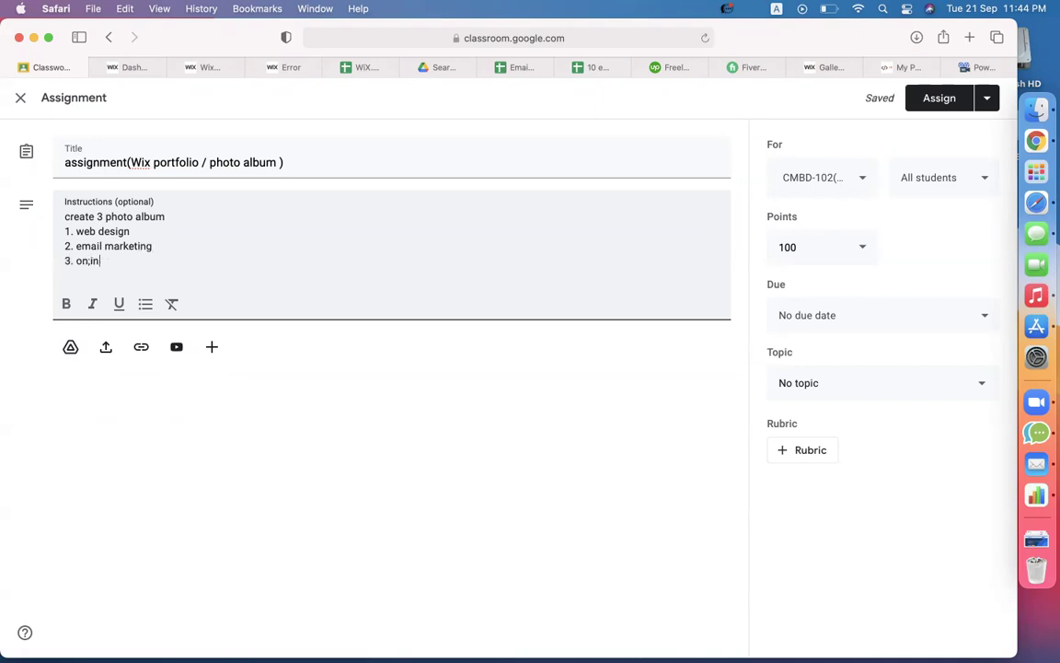
text(line store)
Step: After a blank line, add the instruction "for each portfolio / photo album there will be 3-5 ta image"
key(Return)
key(Return)
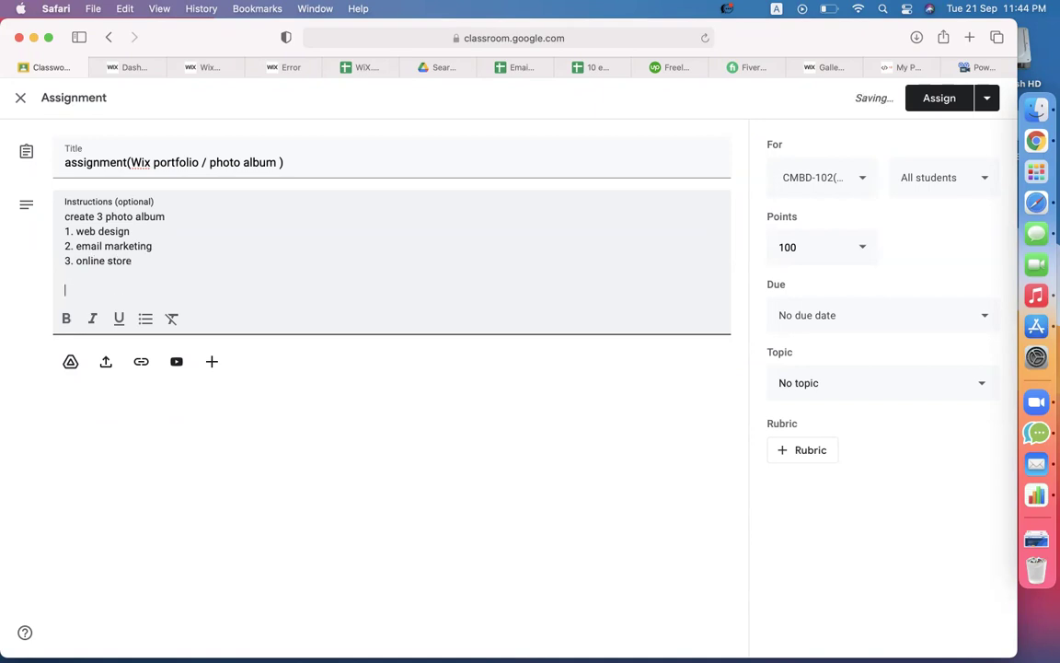
text(for each portfolio / photo album there will b)
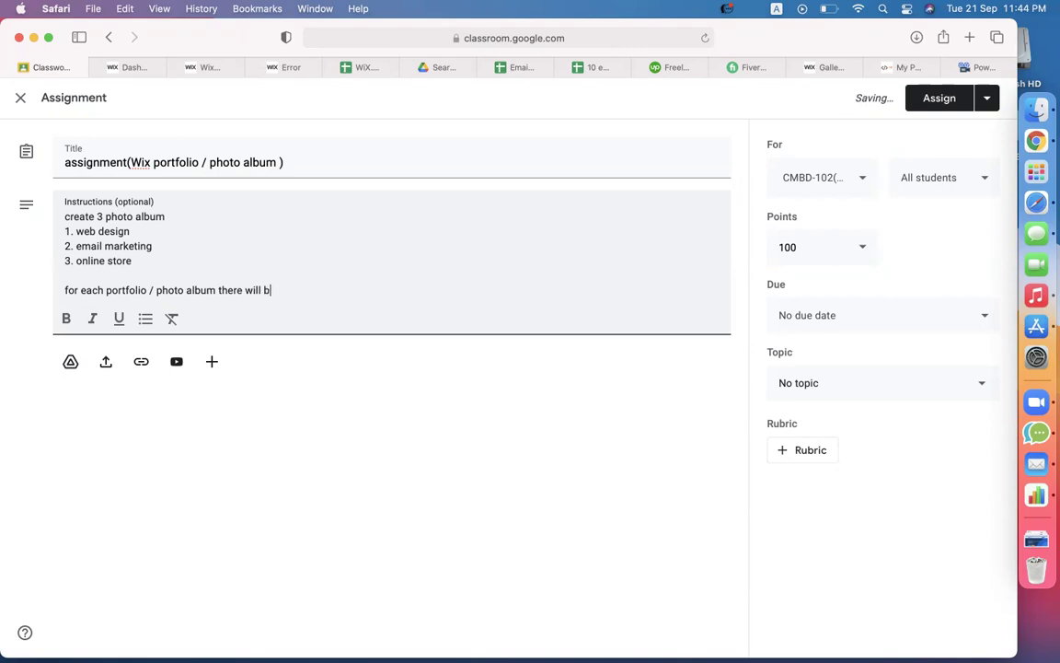
text(5 ta image)
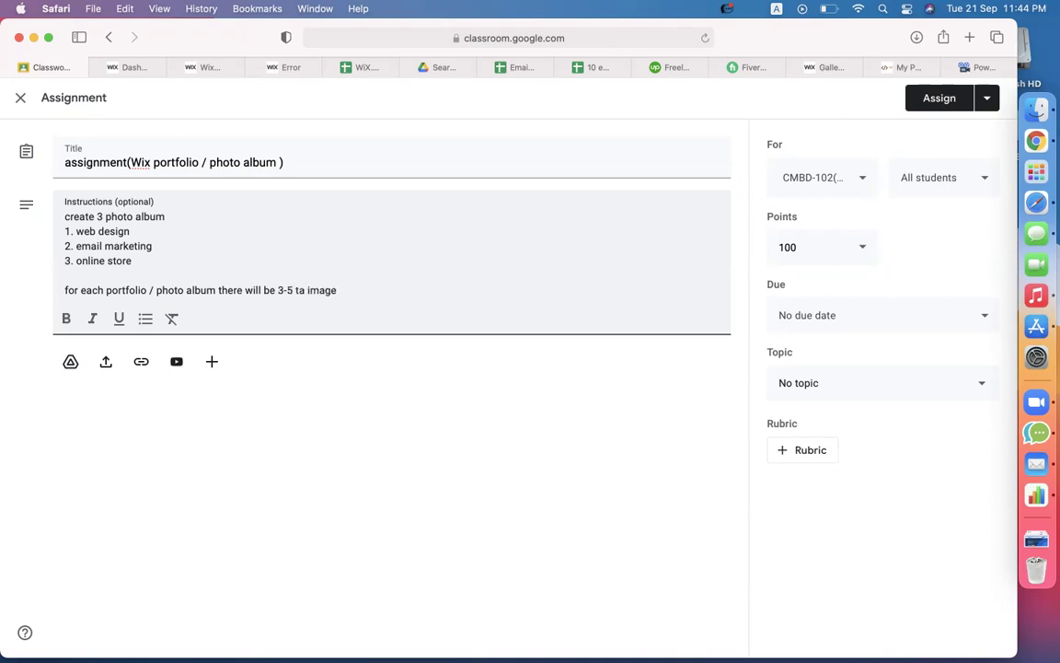
Step: Add a new line reading "take snap and" and append "(show them as pop up )" to the image requirement line above it
key(Return)
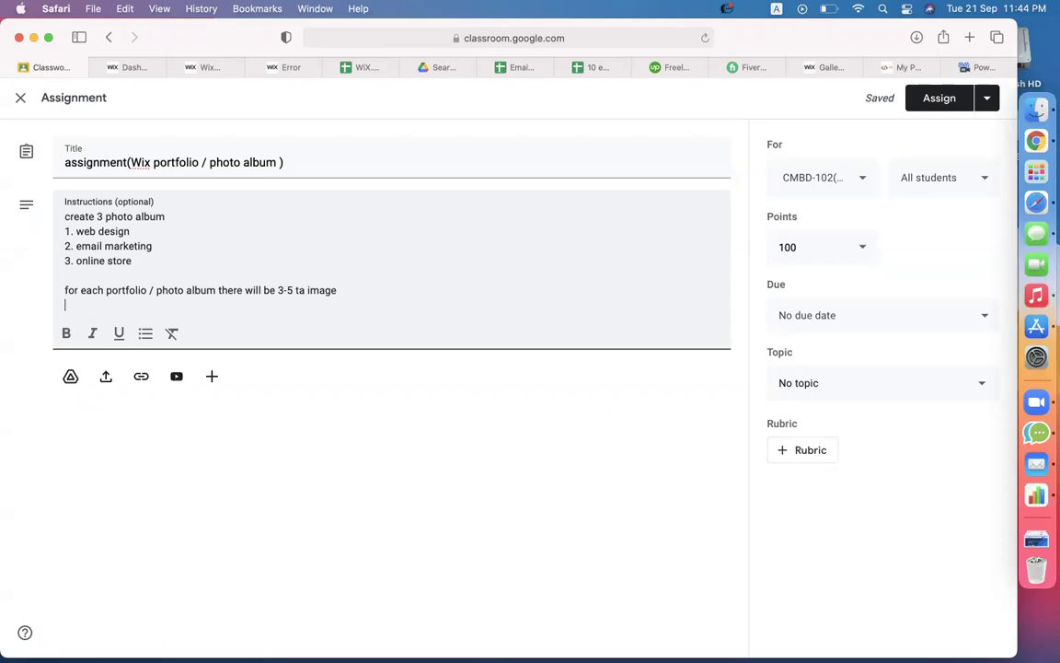
text(sn)
key(BackSpace)
key(BackSpace)
text(take snap and)
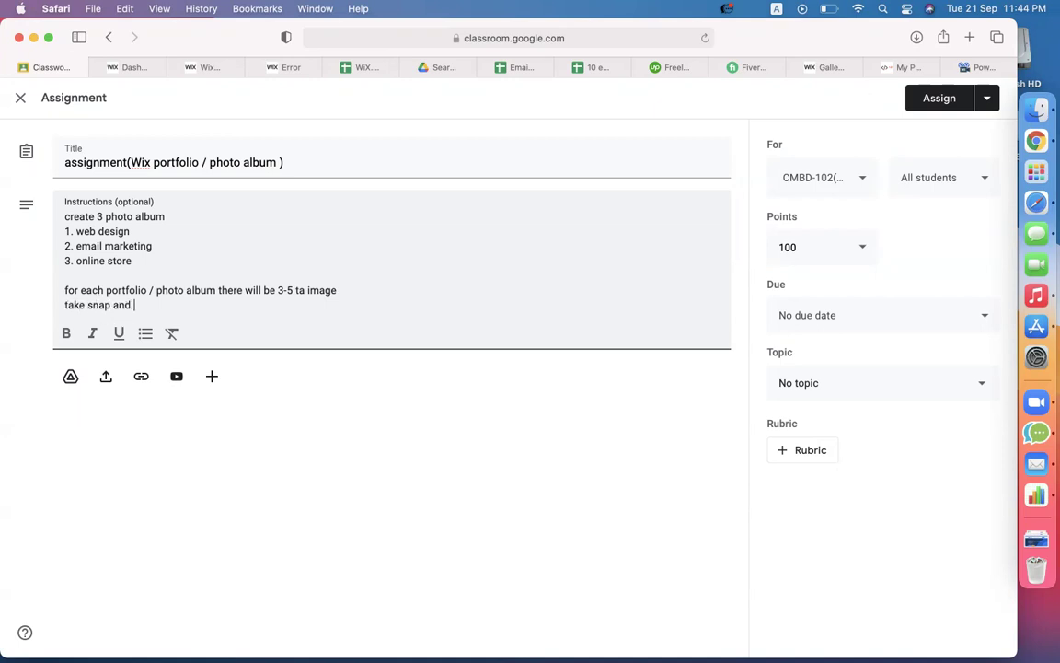
click(361, 291)
text((show the)
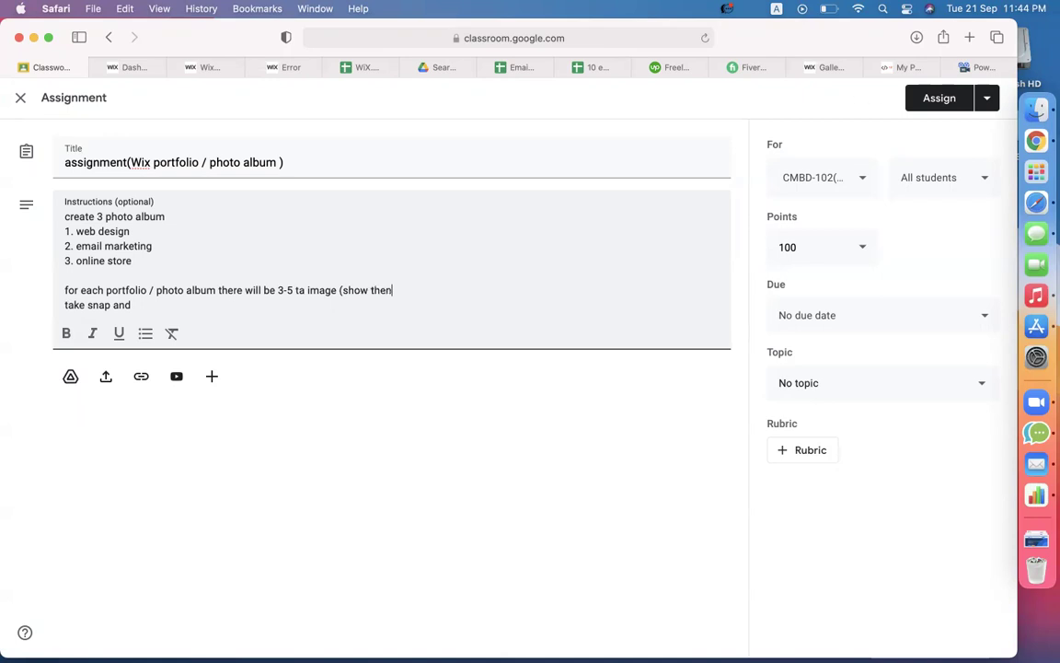
text(m as pop up )
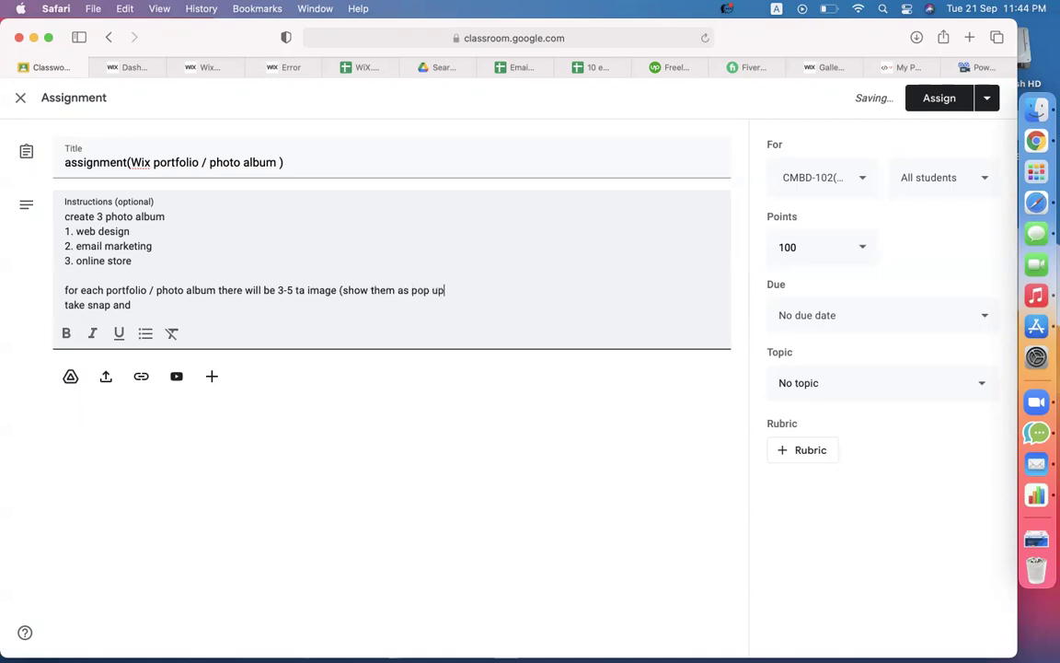
text())
Step: Revise the last instruction line to read "take snap at docs and submit"
click(215, 303)
key(BackSpace)
key(BackSpace)
key(BackSpace)
key(BackSpace)
text(at docs and sub)
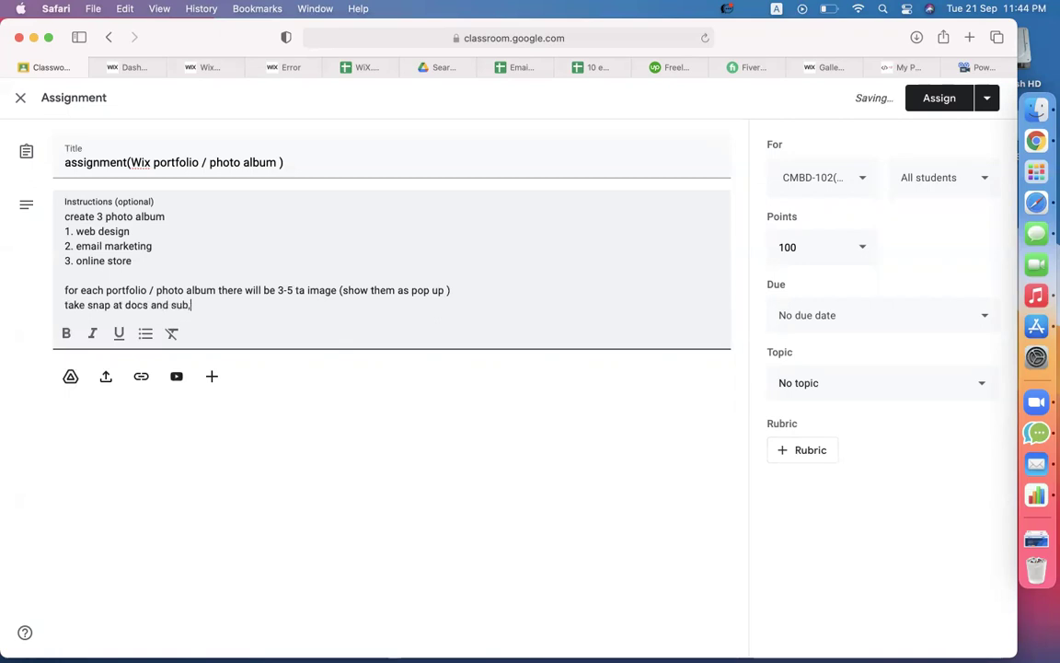
text(mit)
Step: File the photo album assignment under the topic "epi-14(B) _ Wix Photo Album" and assign it to the class
click(855, 395)
scroll(885, 542, down, 3)
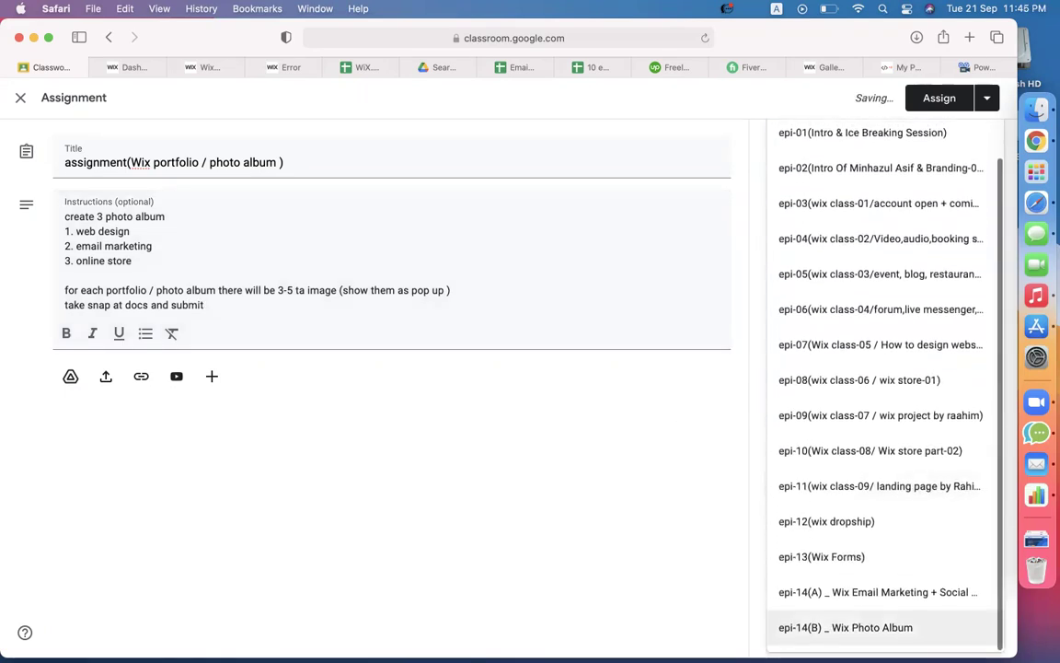
click(875, 633)
click(939, 98)
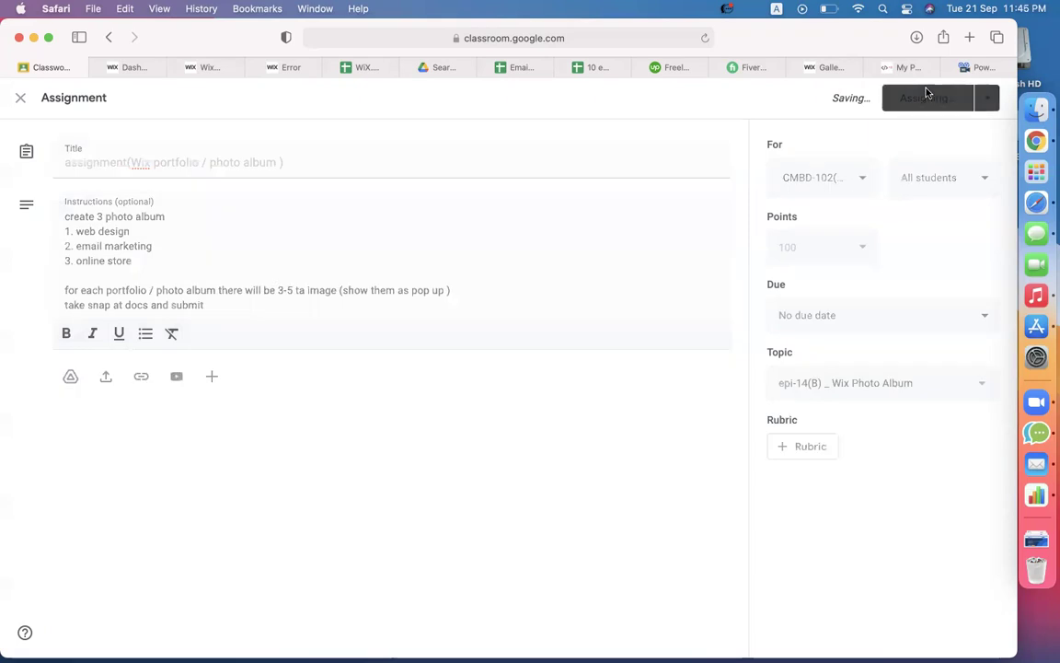